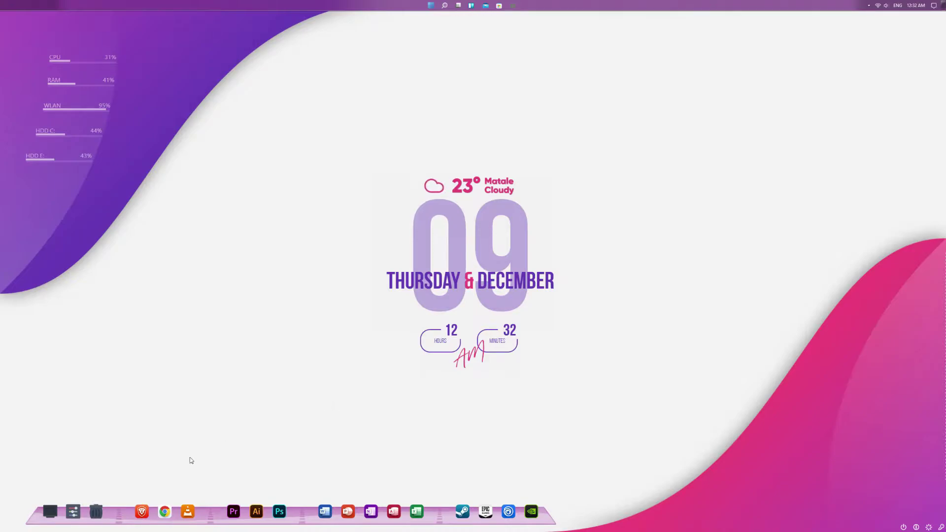
# - Open the Brave browser, play the "Relax 8 Hours-Relaxing Nature Sounds" video from the YouTube results, and close the browser
pyautogui.click(142, 512)
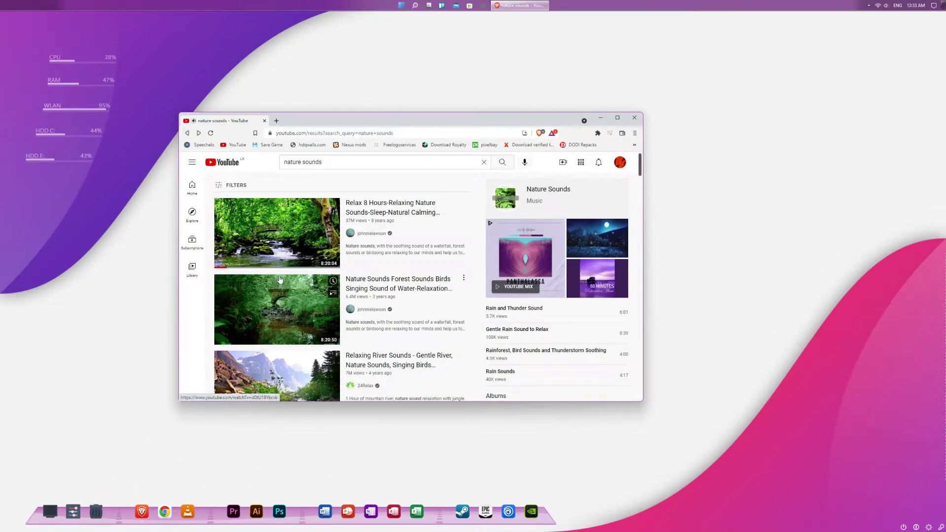
pyautogui.click(283, 240)
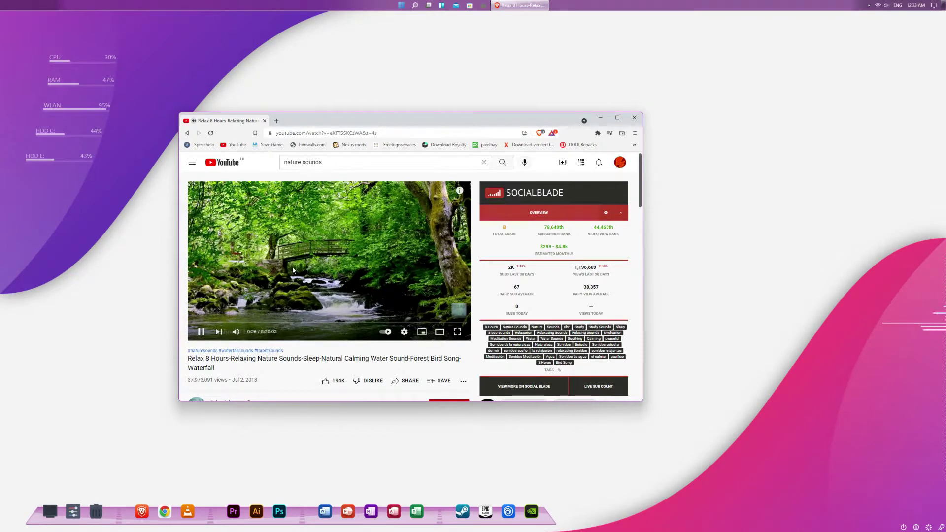
pyautogui.click(635, 120)
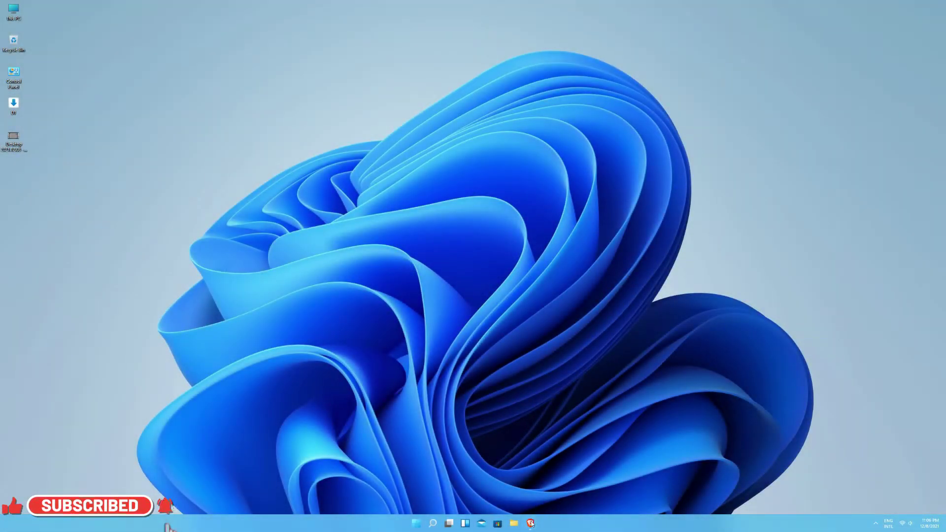
# - Open the Brave browser, maximize it, and download the StartAllBack 3.1.5 installer to the Desktop
pyautogui.click(532, 524)
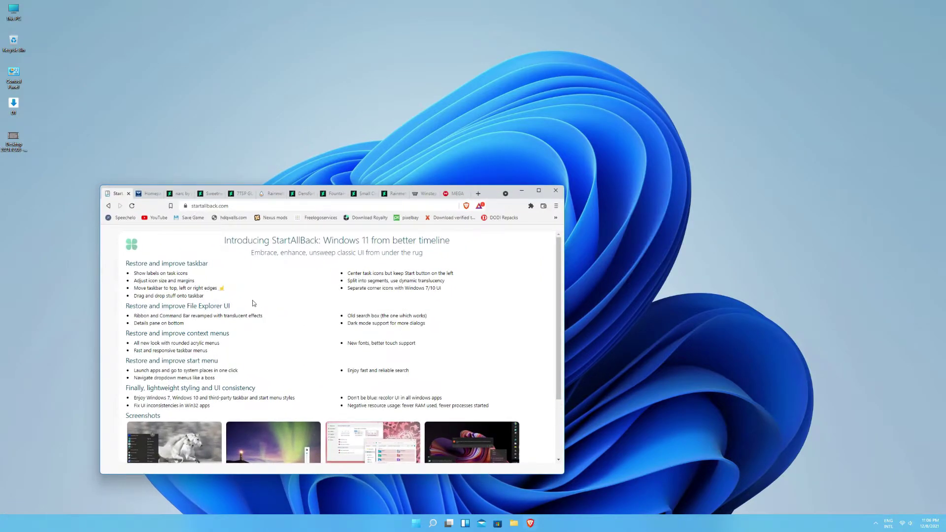
pyautogui.click(539, 191)
pyautogui.click(311, 309)
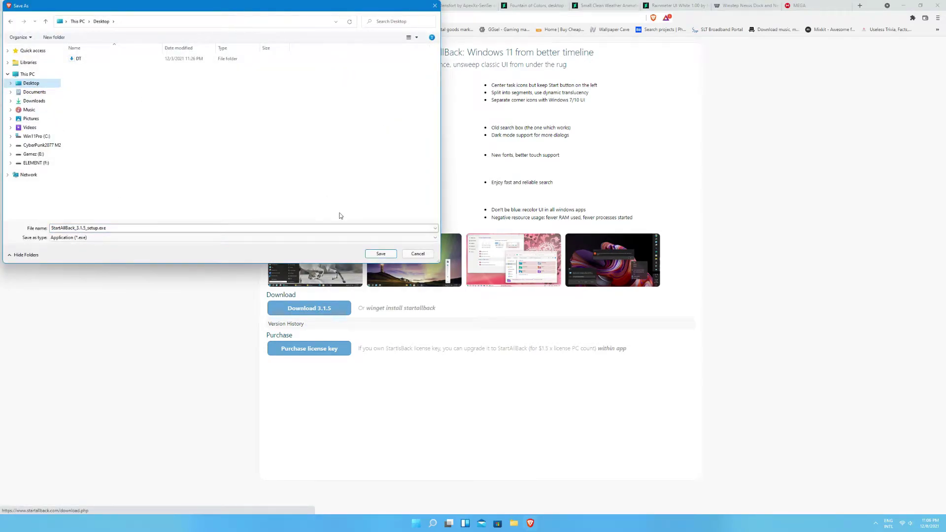
pyautogui.click(382, 253)
# - Download the UltraUXThemePatcher 4.3.1 installer from its homepage to the Desktop
pyautogui.hotkey('ctrl', 'Tab')
pyautogui.click(716, 126)
pyautogui.click(89, 108)
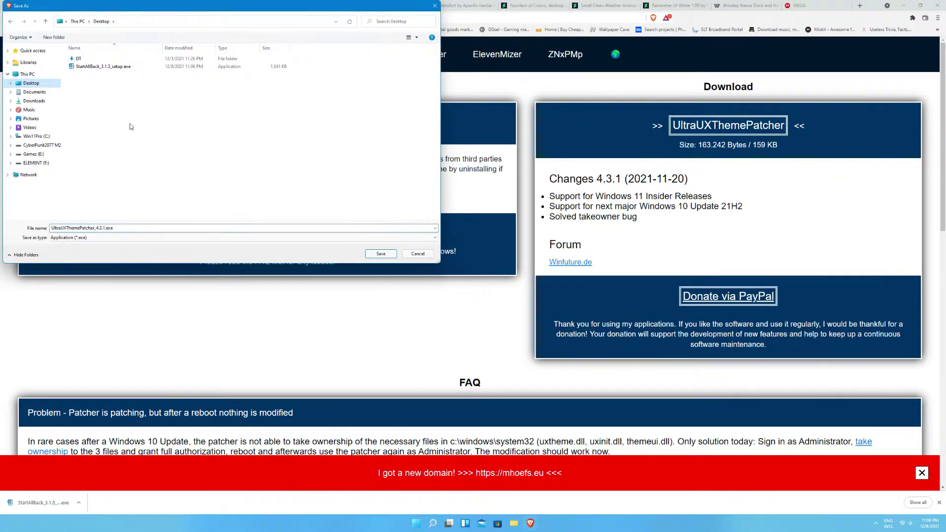
pyautogui.click(381, 255)
# - Download the narc Windows theme ZIP from its DeviantArt page to the Desktop
pyautogui.hotkey('ctrl', 'Tab')
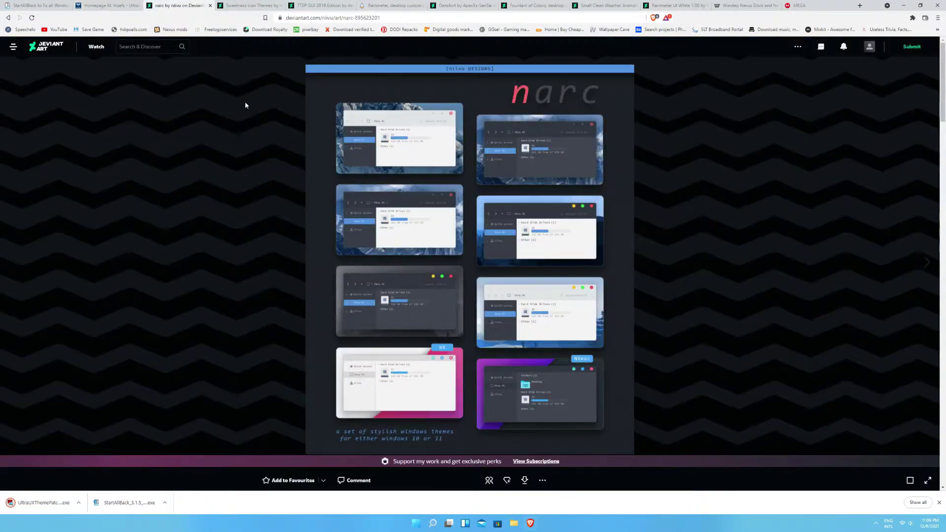
pyautogui.scroll(-2, 575, 327)
pyautogui.click(525, 369)
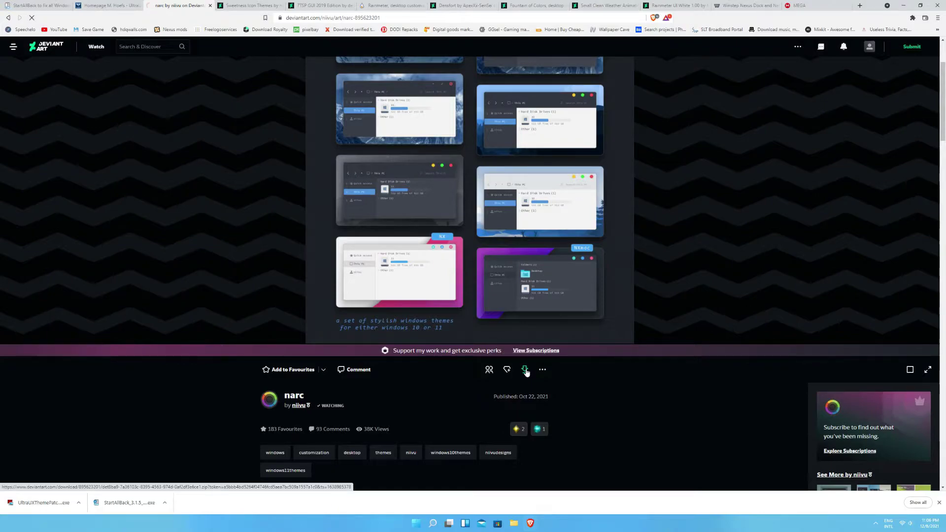
pyautogui.click(300, 208)
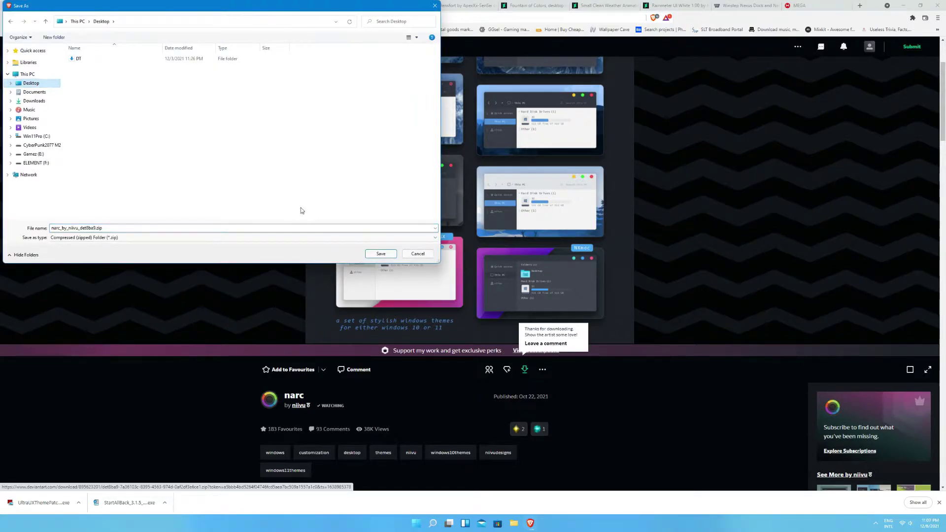
pyautogui.click(381, 254)
# - Download the Sweetness Icon Themes ZIP from its DeviantArt page to the Desktop
pyautogui.click(249, 6)
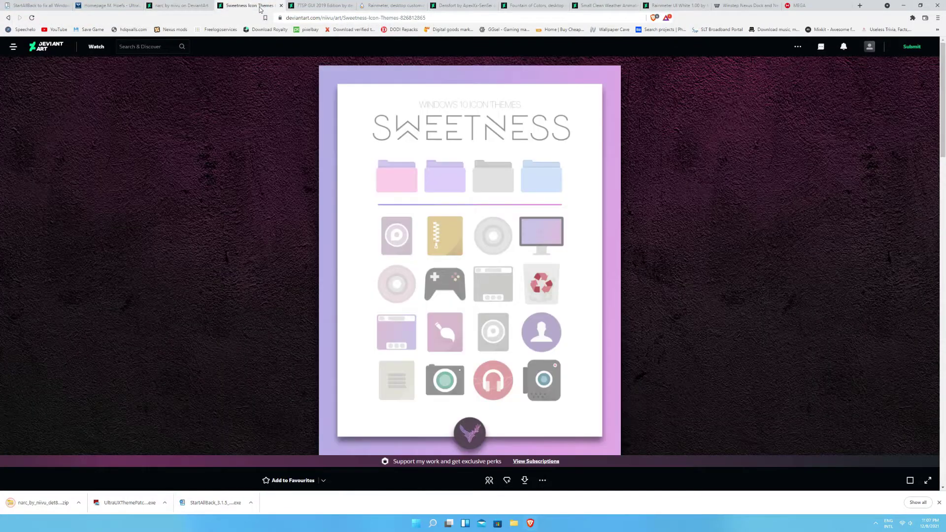
pyautogui.click(526, 482)
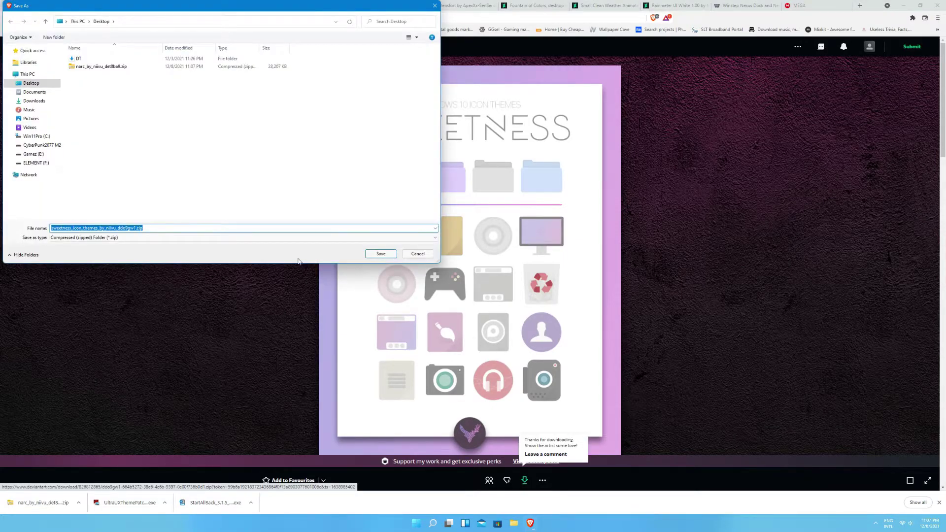
pyautogui.click(31, 83)
pyautogui.click(375, 253)
# - Download the 7TSP GUI 2019 Edition ZIP from its DeviantArt page to the Desktop
pyautogui.hotkey('ctrl', 'Tab')
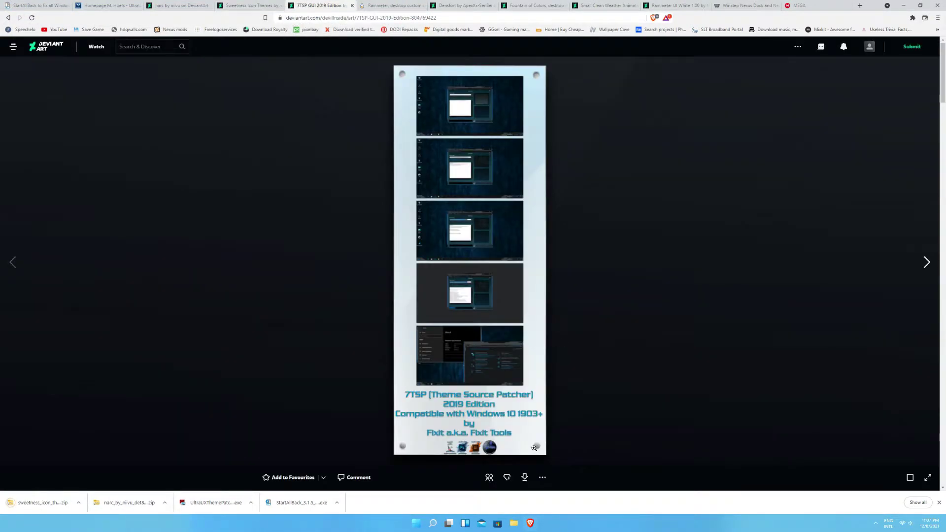
pyautogui.click(525, 477)
pyautogui.click(31, 82)
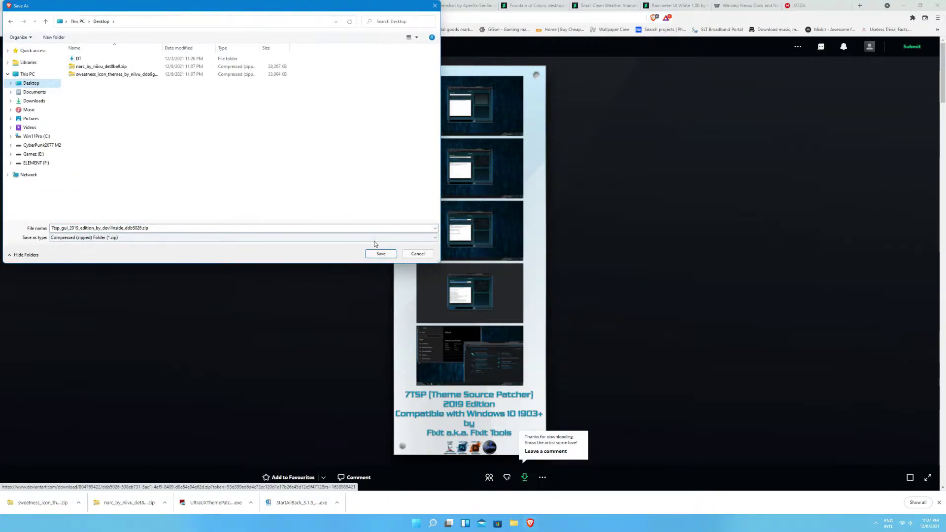
pyautogui.click(380, 253)
# - Download the Rainmeter 4.5.6 installer from rainmeter.net to the Desktop
pyautogui.click(385, 6)
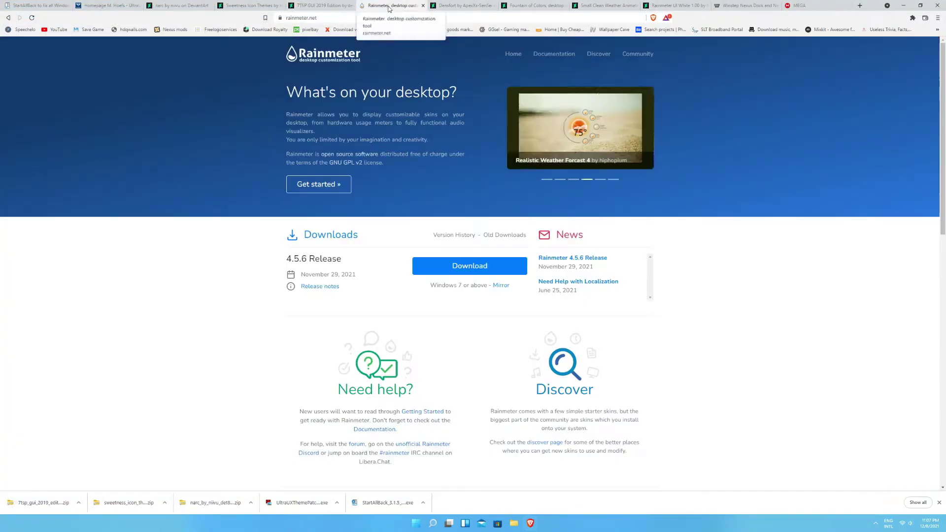
pyautogui.click(441, 267)
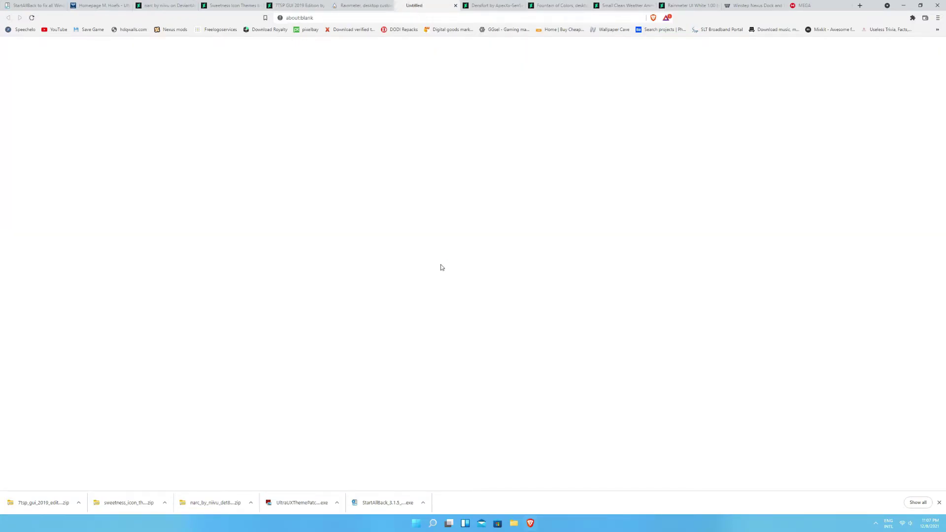
pyautogui.click(32, 82)
pyautogui.click(381, 253)
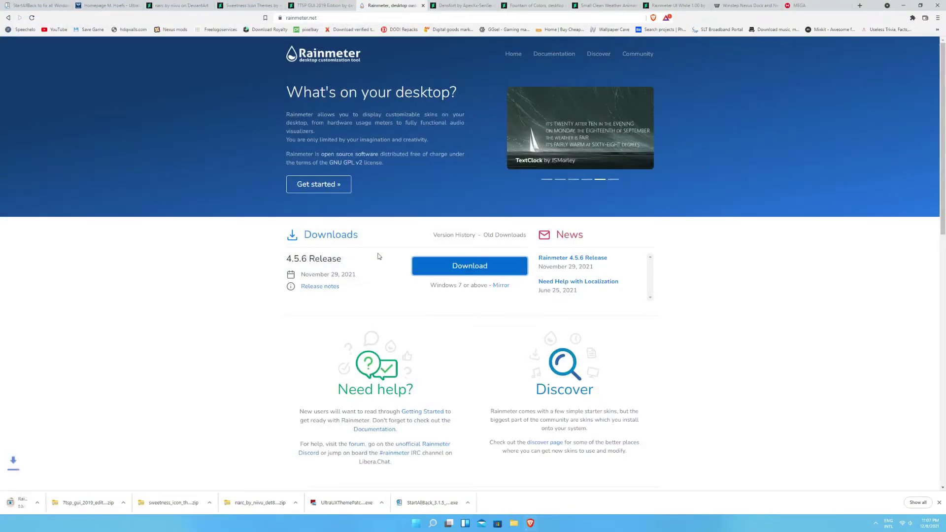
# - Download the Densfort Rainmeter skin from its DeviantArt page to the Desktop
pyautogui.hotkey('ctrl', 'Tab')
pyautogui.scroll(-3, 418, 329)
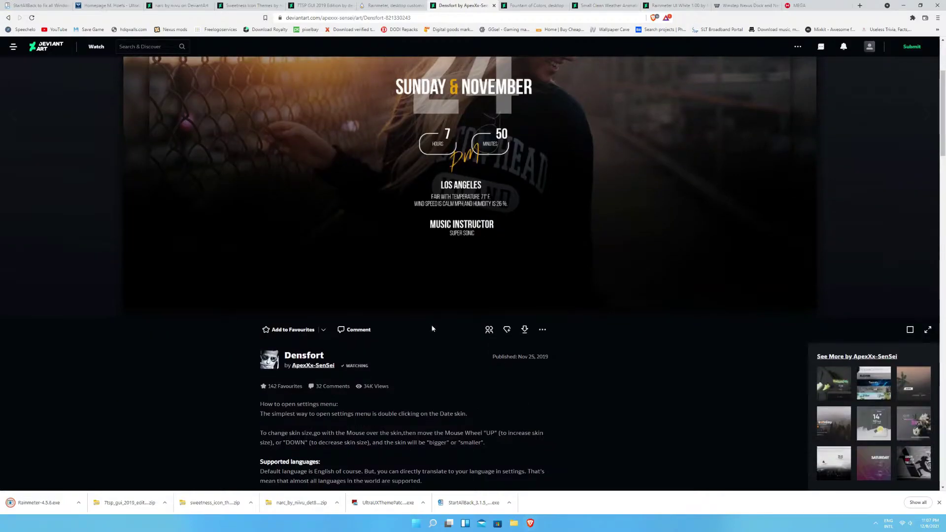
pyautogui.click(525, 330)
pyautogui.click(54, 83)
pyautogui.click(380, 253)
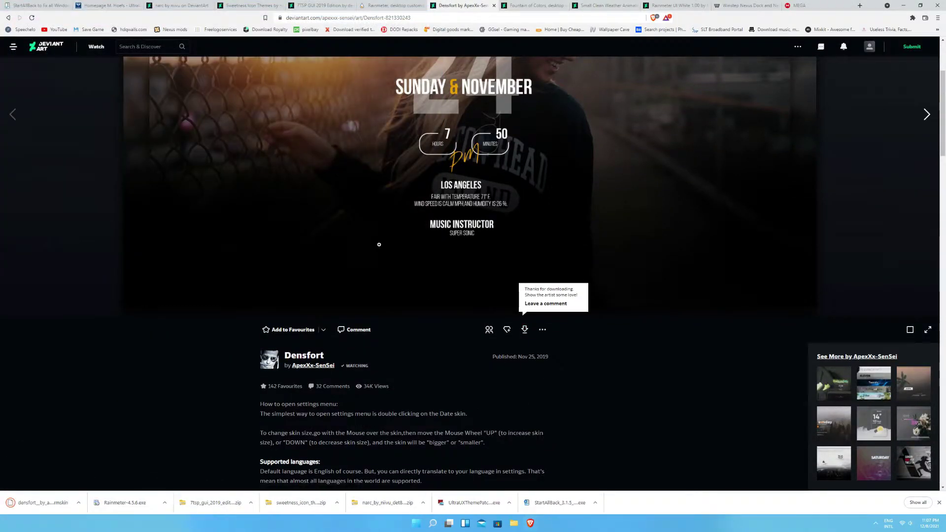
# - Download the Fountain of Colors music visualizer skin from its DeviantArt page to the Desktop
pyautogui.hotkey('ctrl', 'Tab')
pyautogui.scroll(-3, 515, 349)
pyautogui.click(525, 366)
pyautogui.click(31, 83)
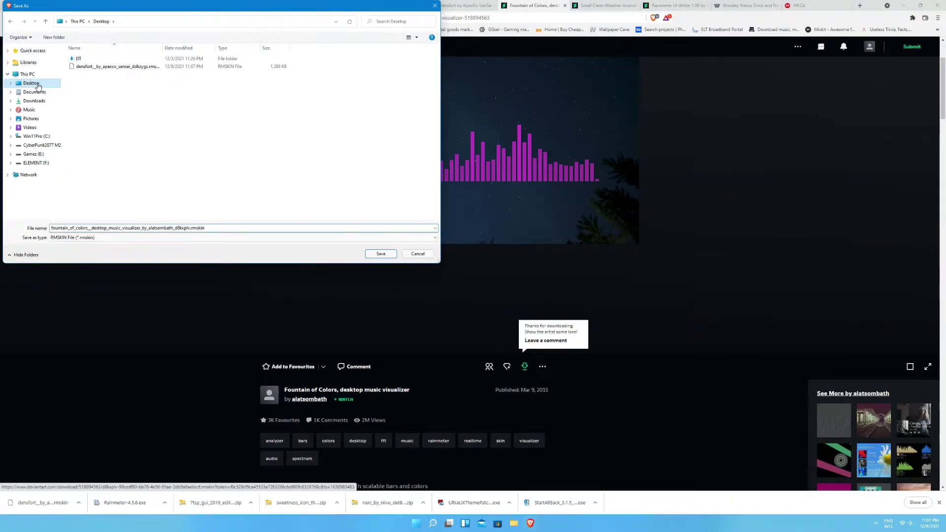
pyautogui.click(380, 253)
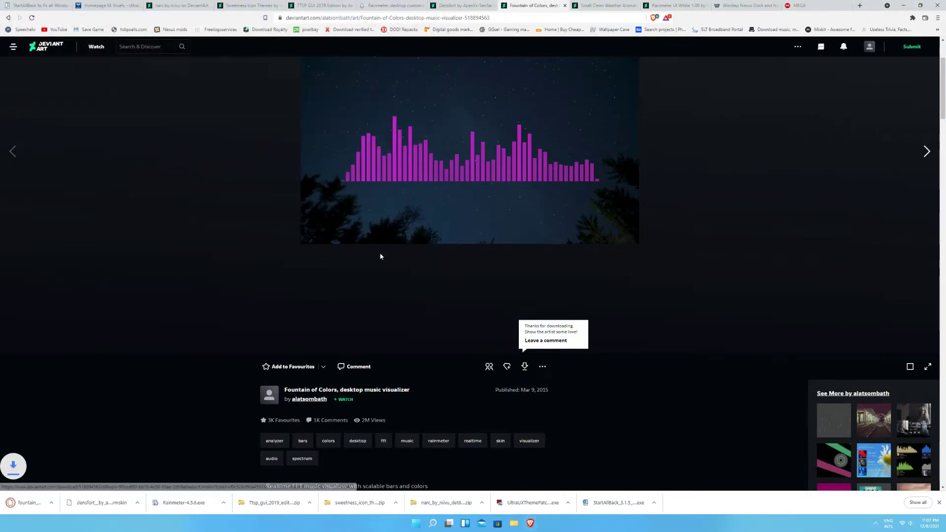
# - Download the Small Clean Weather Animated skin from its DeviantArt page to the Desktop
pyautogui.click(606, 5)
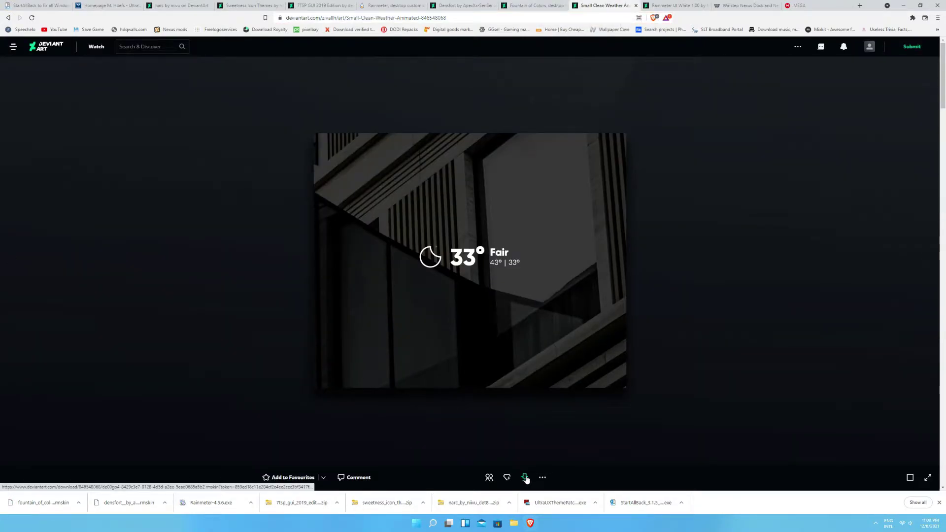
pyautogui.click(525, 477)
pyautogui.click(366, 215)
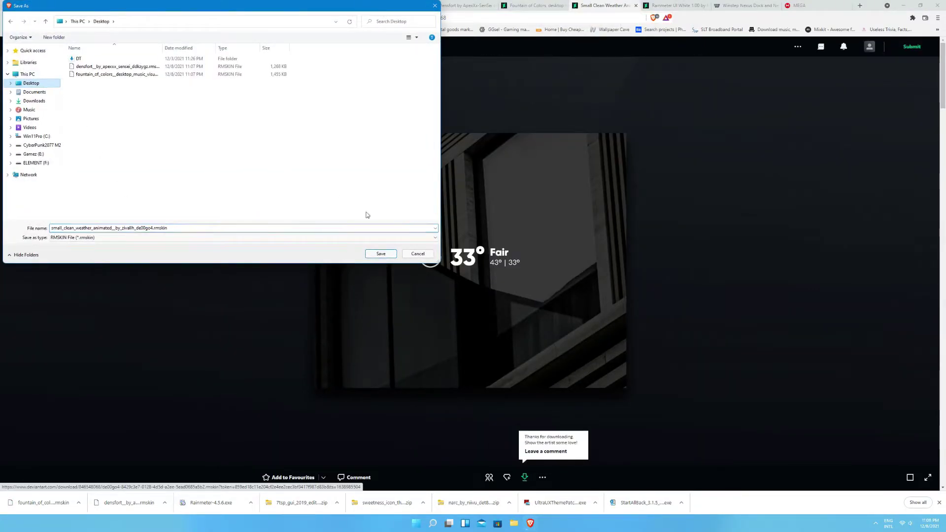
pyautogui.click(381, 253)
# - Download the Rainmeter UI White 1.00 skin from its DeviantArt page and save it
pyautogui.click(697, 7)
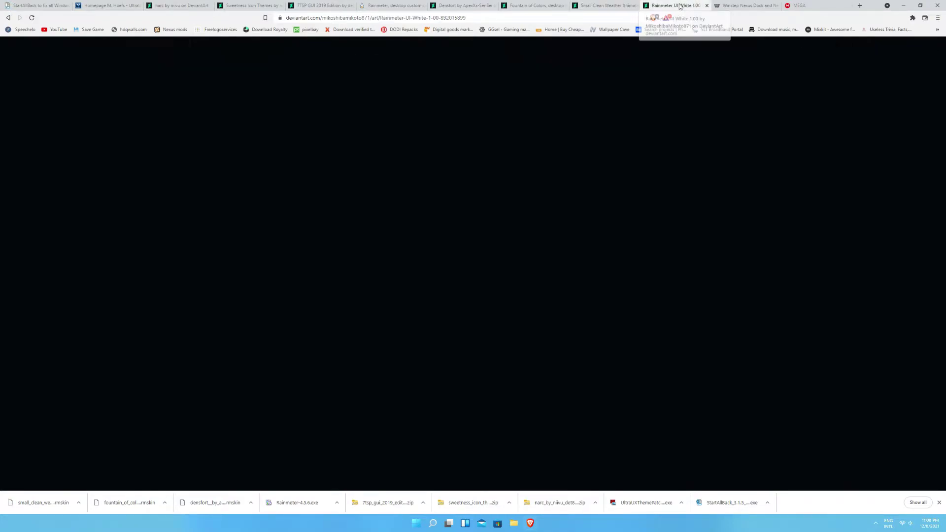
pyautogui.click(524, 477)
pyautogui.click(366, 215)
pyautogui.click(380, 253)
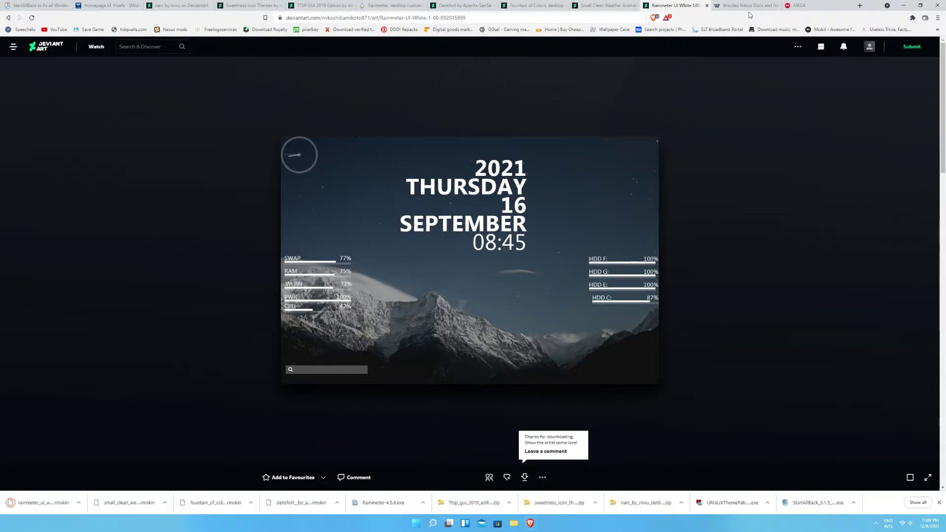
# - Download the free Winstep Nexus dock as nexus.zip to the Desktop
pyautogui.click(742, 6)
pyautogui.click(377, 419)
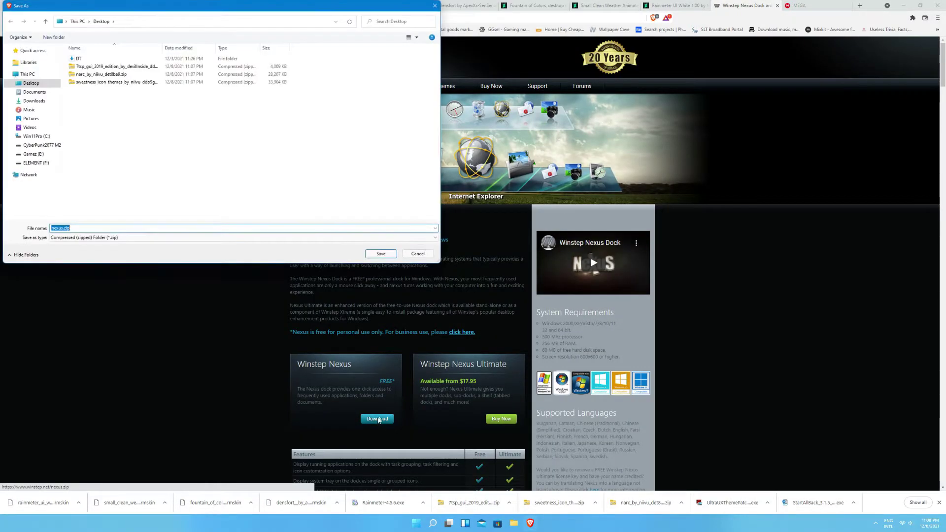
pyautogui.click(237, 228)
pyautogui.click(381, 254)
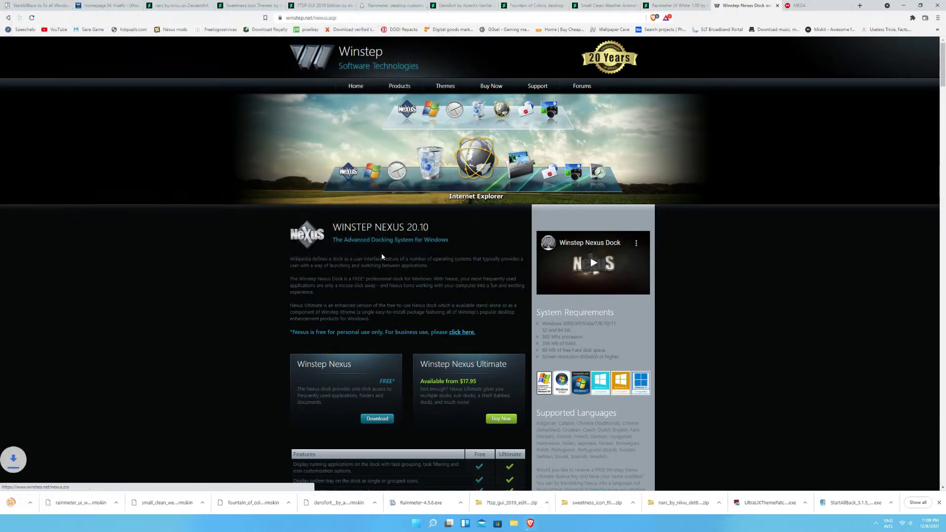
# - Download the MEGA folder of dock icons and theme3 backups as a ZIP to the Desktop, and close the browser
pyautogui.click(809, 6)
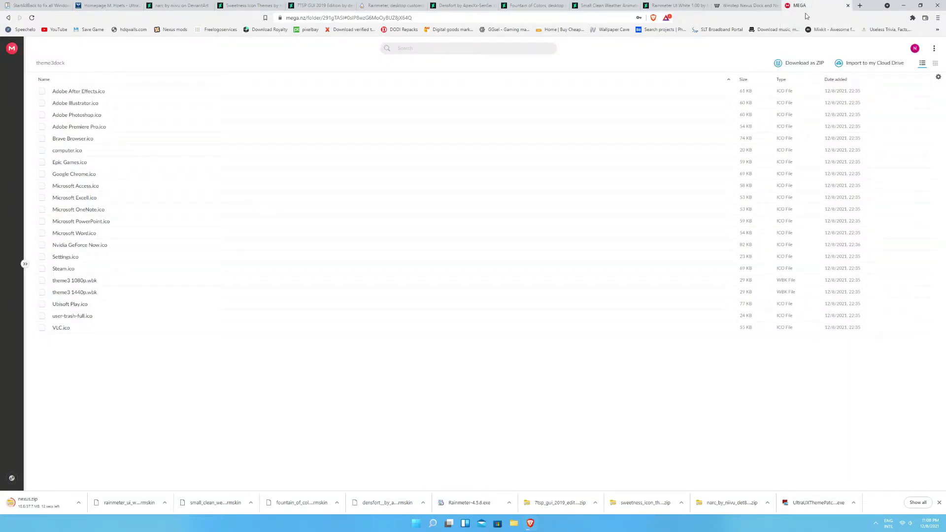
pyautogui.click(796, 63)
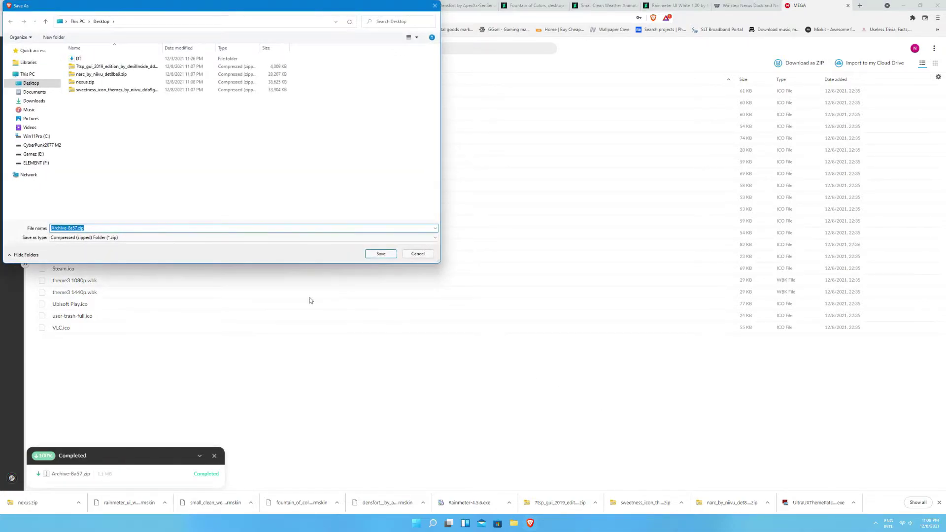
pyautogui.click(236, 228)
pyautogui.click(381, 252)
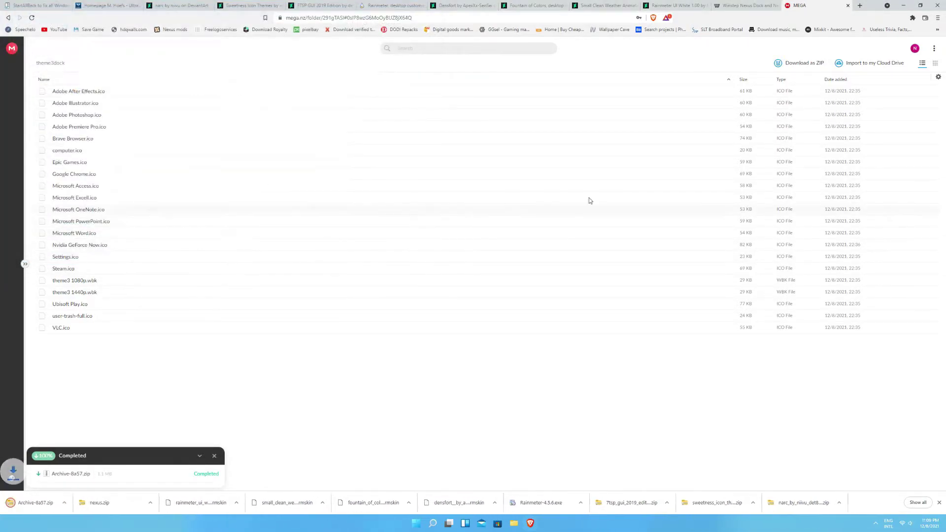
pyautogui.click(936, 8)
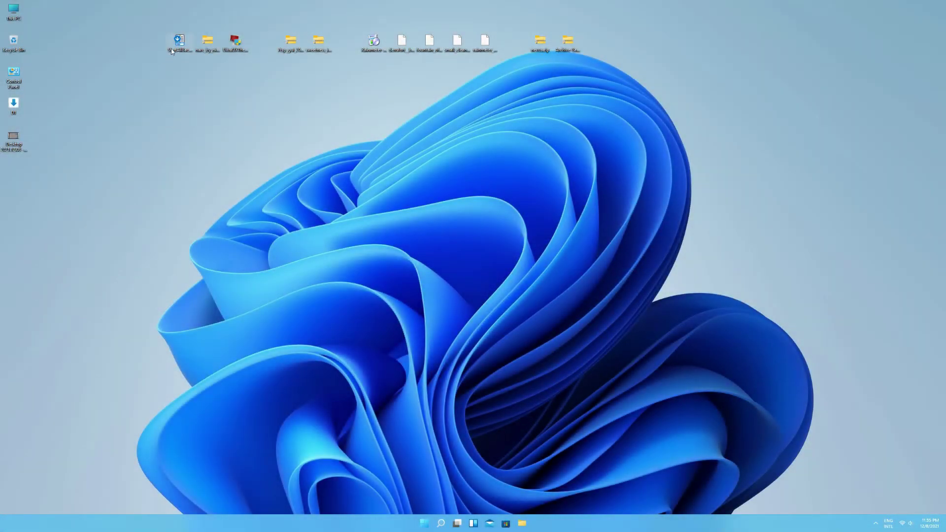
# - Run the StartAllBack installer, install it for the current user only, and apply the Proper 11 theme
pyautogui.doubleClick(178, 42)
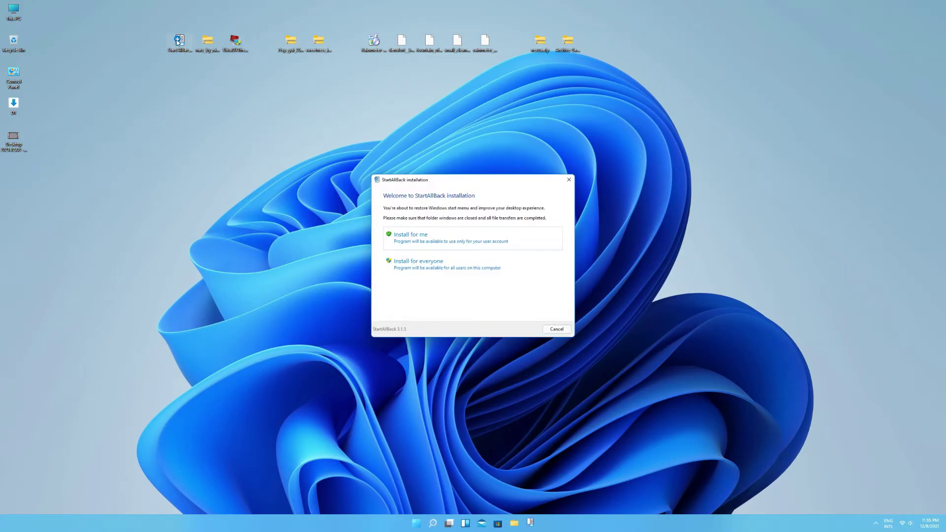
pyautogui.click(457, 245)
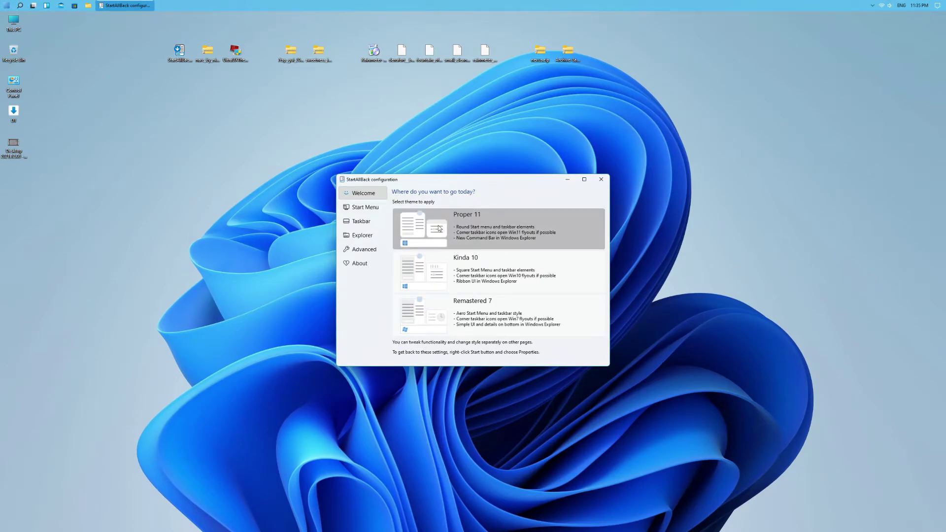
pyautogui.click(440, 228)
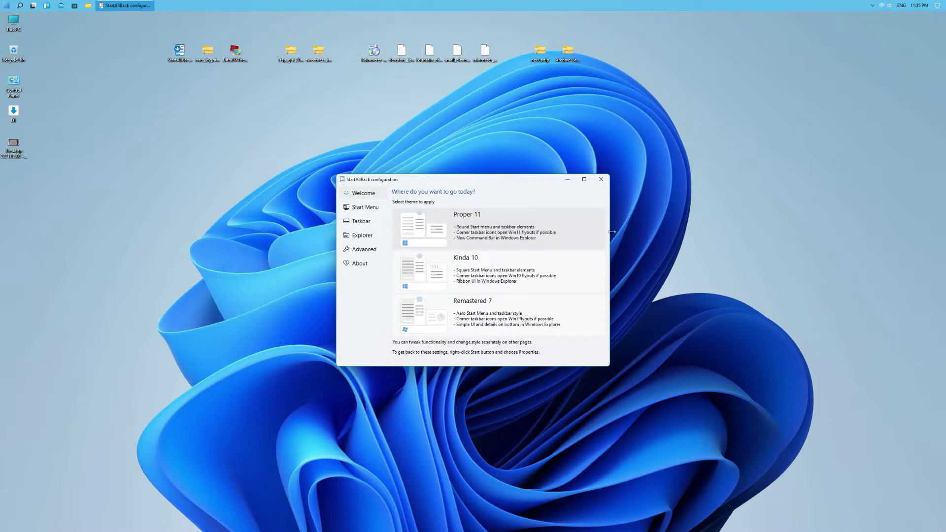
# - In the StartAllBack Start menu settings, set the icon size to S and turn off the user account picture
pyautogui.click(356, 210)
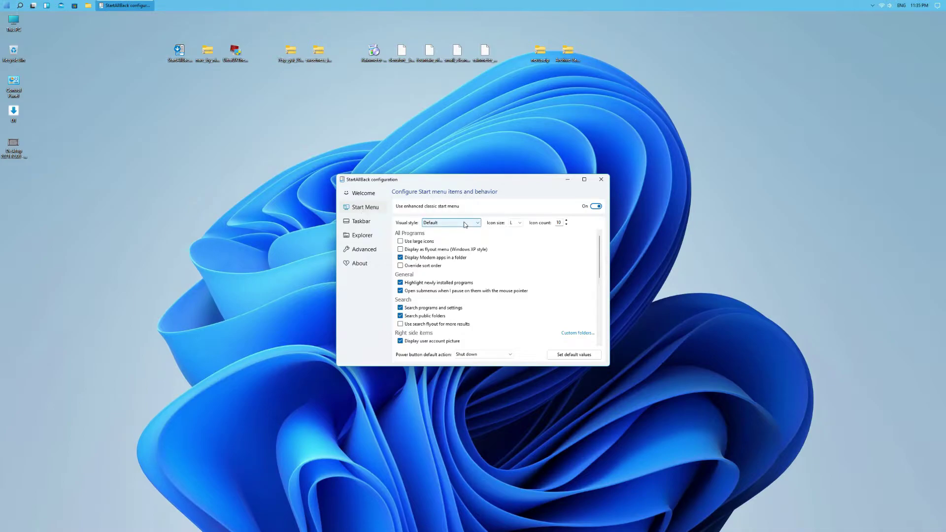
pyautogui.click(516, 224)
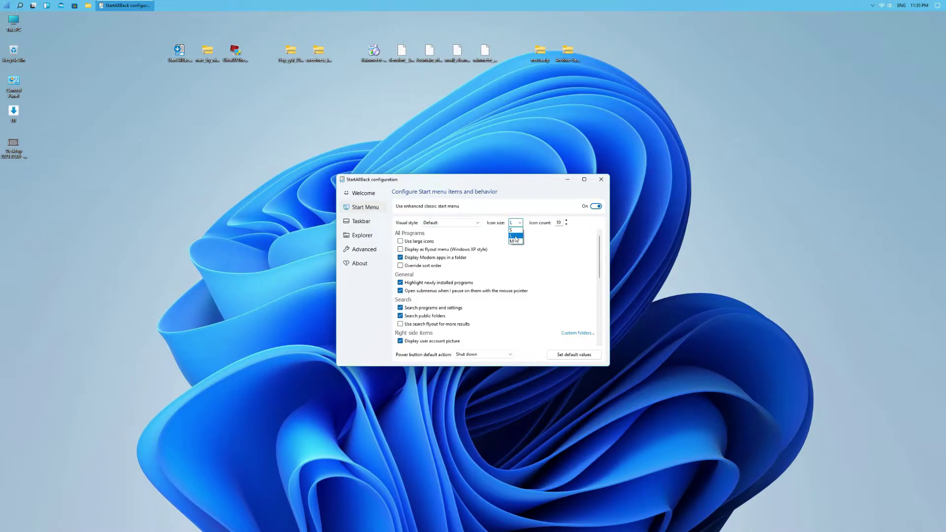
pyautogui.click(516, 230)
pyautogui.click(400, 341)
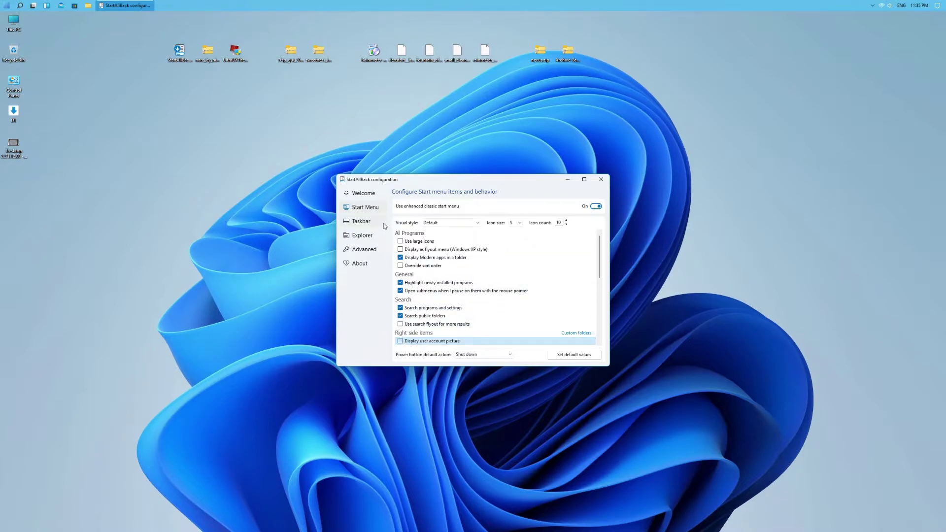
# - Set the taskbar visual style to Windows 7 and center the task icons together with the start button, then close the StartAllBack configuration
pyautogui.click(361, 223)
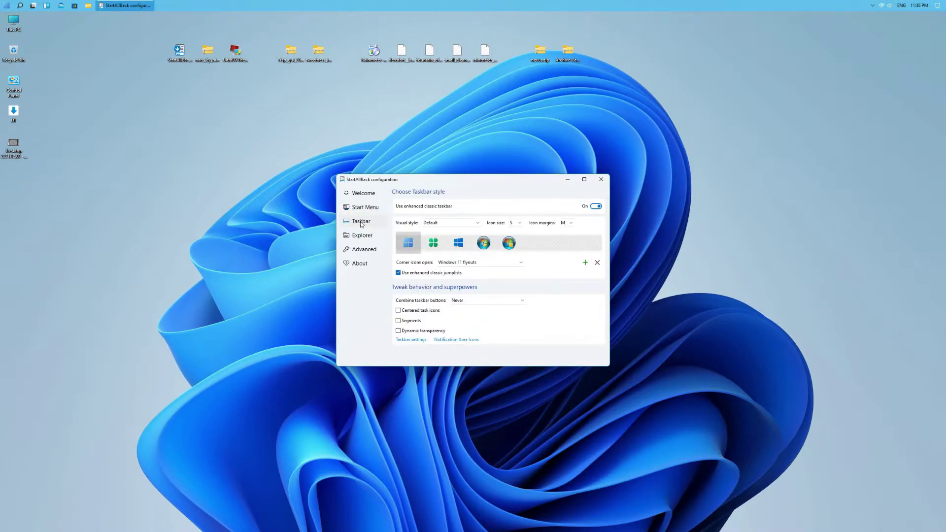
pyautogui.click(472, 224)
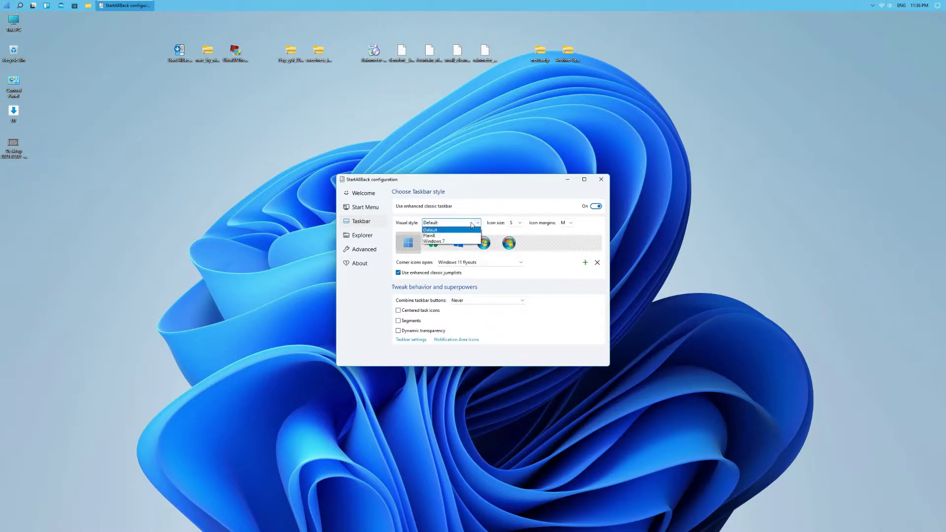
pyautogui.click(448, 242)
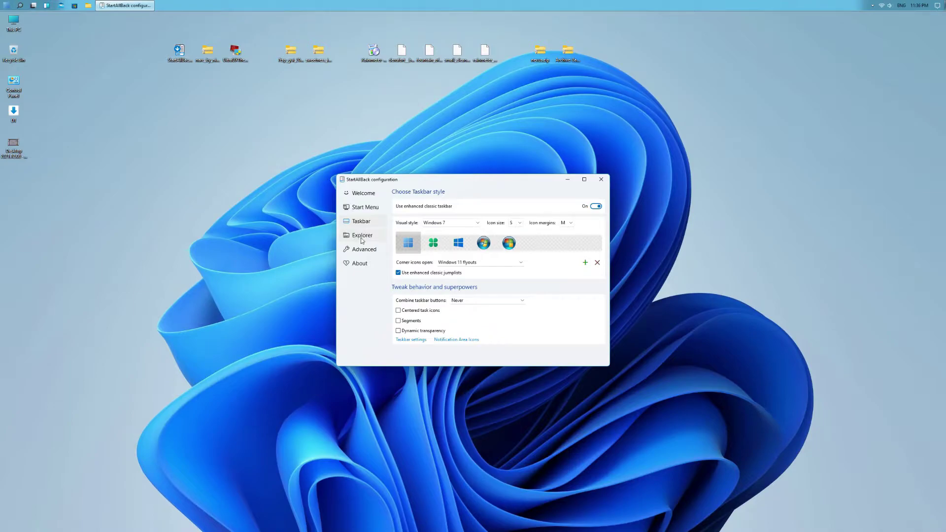
pyautogui.click(402, 312)
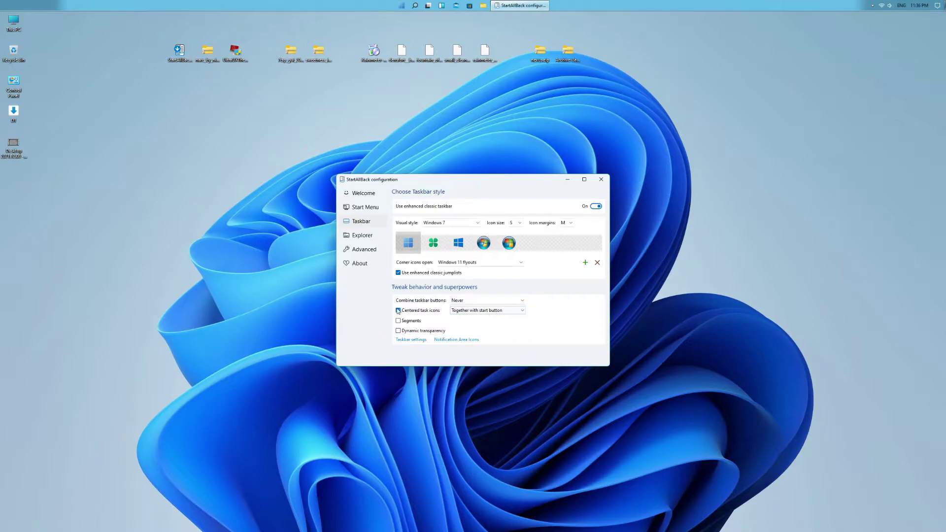
pyautogui.click(371, 235)
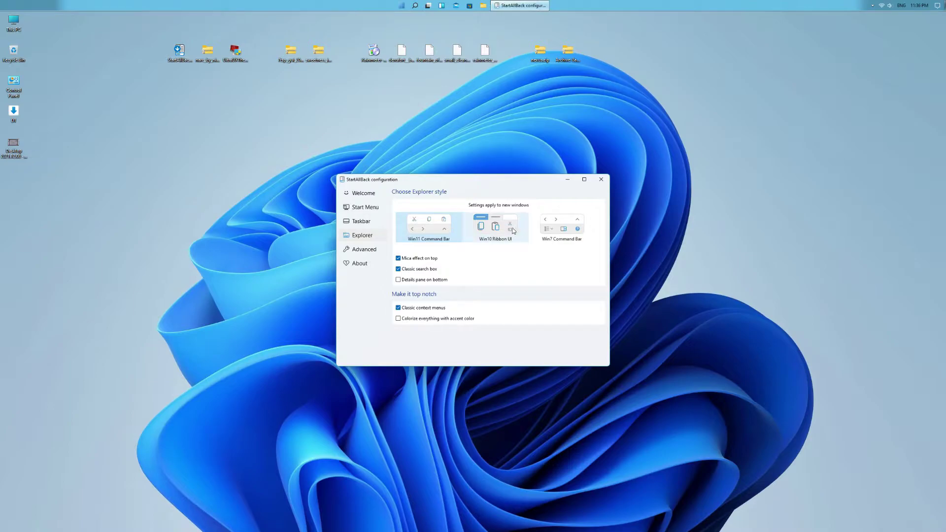
pyautogui.click(601, 181)
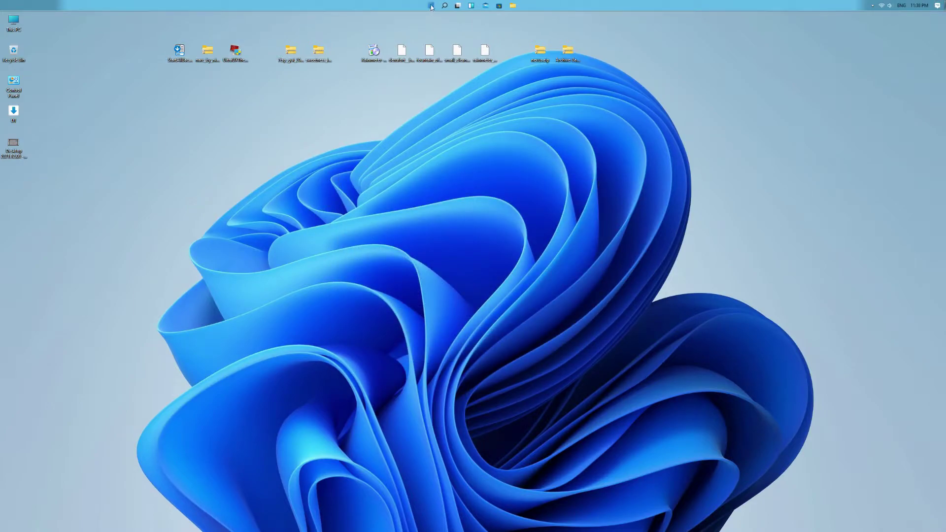
# - Look through the restyled Start menu's full program list, and dock the taskbar along the upper edge of the screen
pyautogui.click(431, 6)
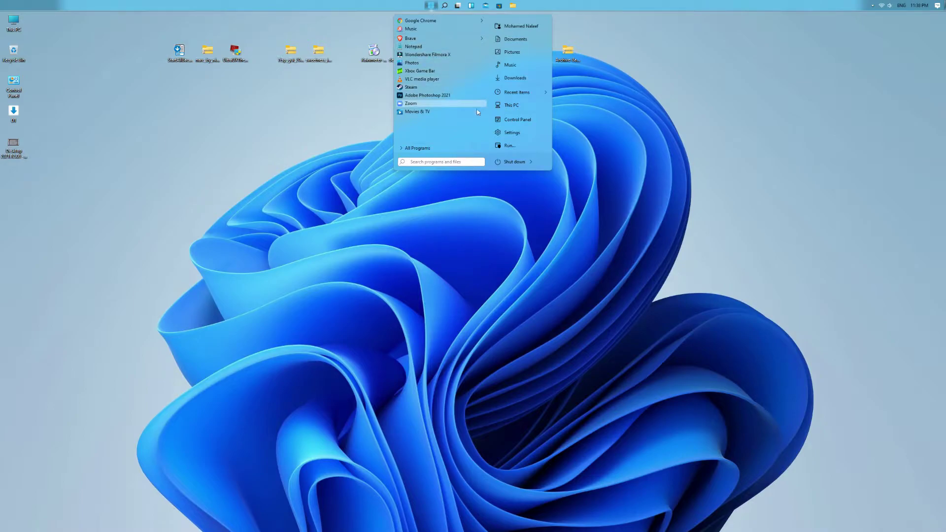
pyautogui.click(454, 148)
pyautogui.scroll(-7, 458, 119)
pyautogui.scroll(7, 458, 115)
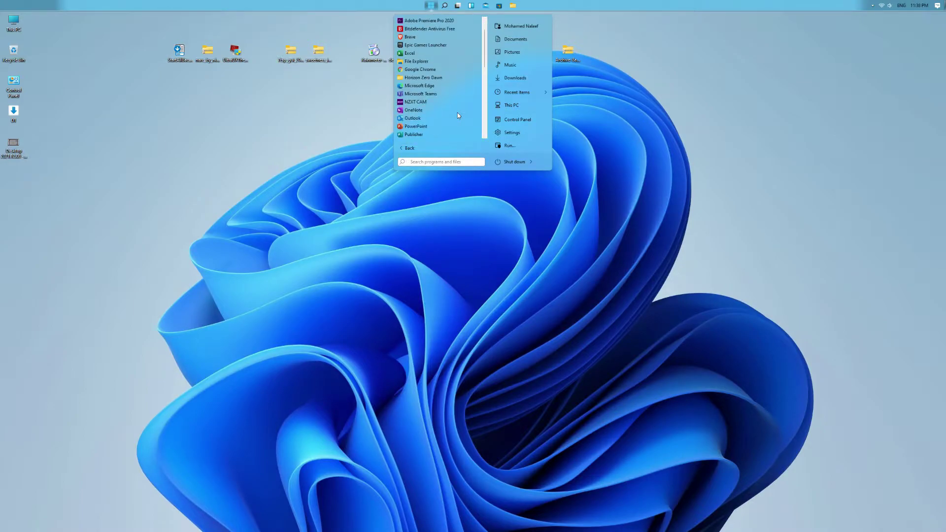
pyautogui.click(795, 130)
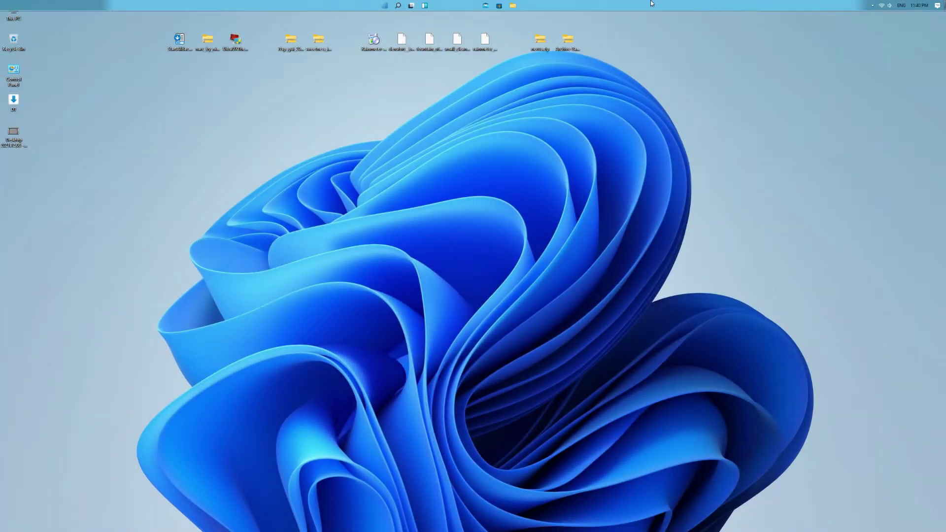
pyautogui.moveTo(640, 526); pyautogui.dragTo(661, 5)
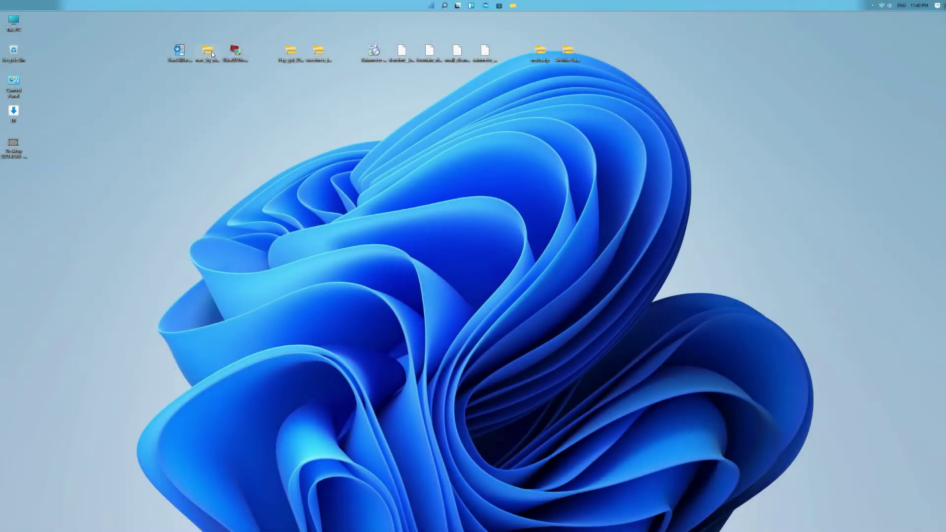
# - Extract the NARC theme archive from the desktop into its default destination folder
pyautogui.rightClick(211, 51)
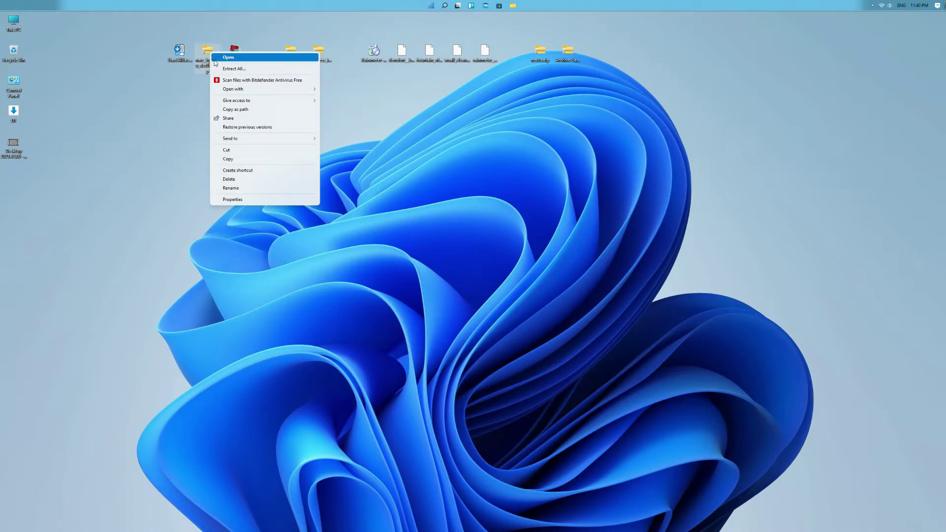
pyautogui.click(222, 68)
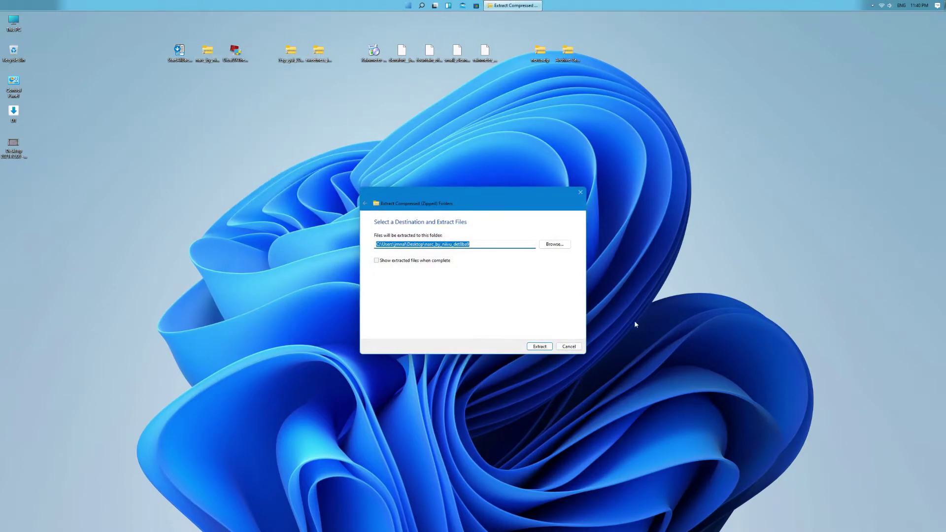
pyautogui.click(540, 347)
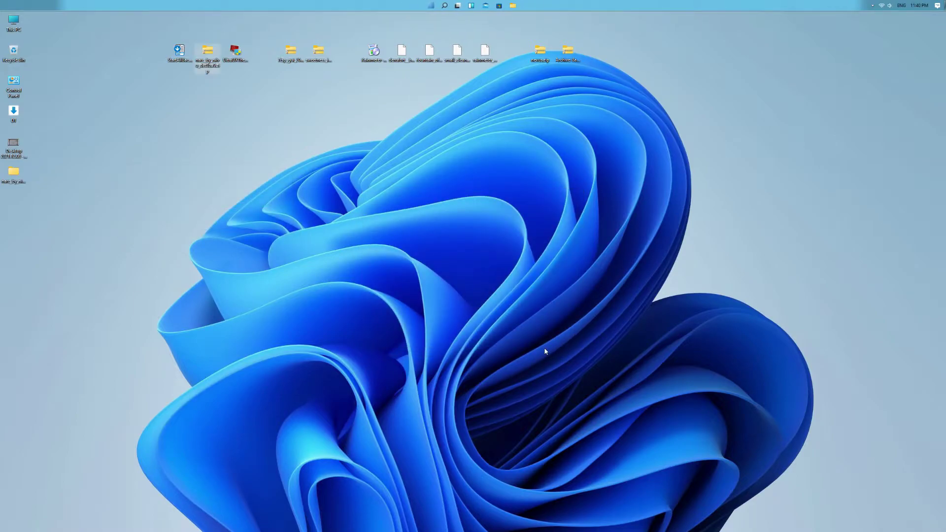
# - Copy the NX folder and NX.theme from the Windows Themes folder of the extracted NARC package
pyautogui.doubleClick(14, 177)
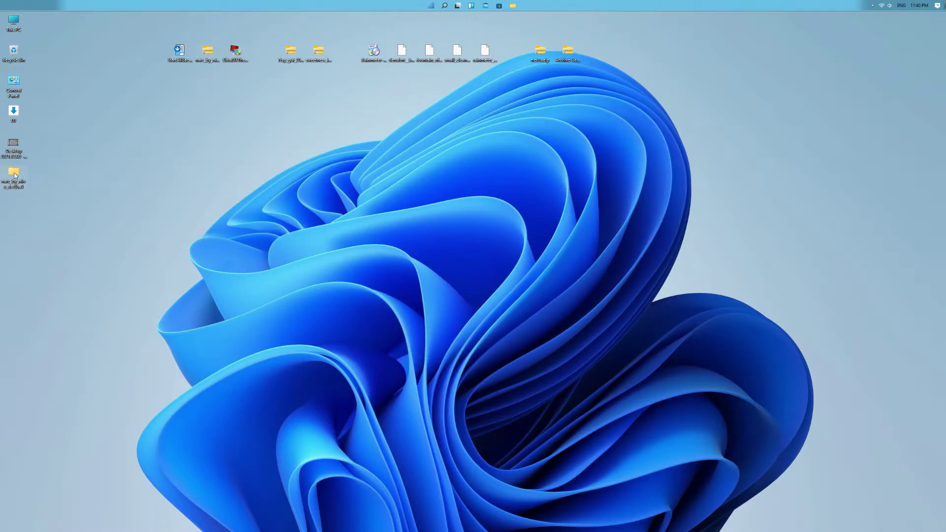
pyautogui.doubleClick(708, 278)
pyautogui.doubleClick(680, 285)
pyautogui.click(680, 293)
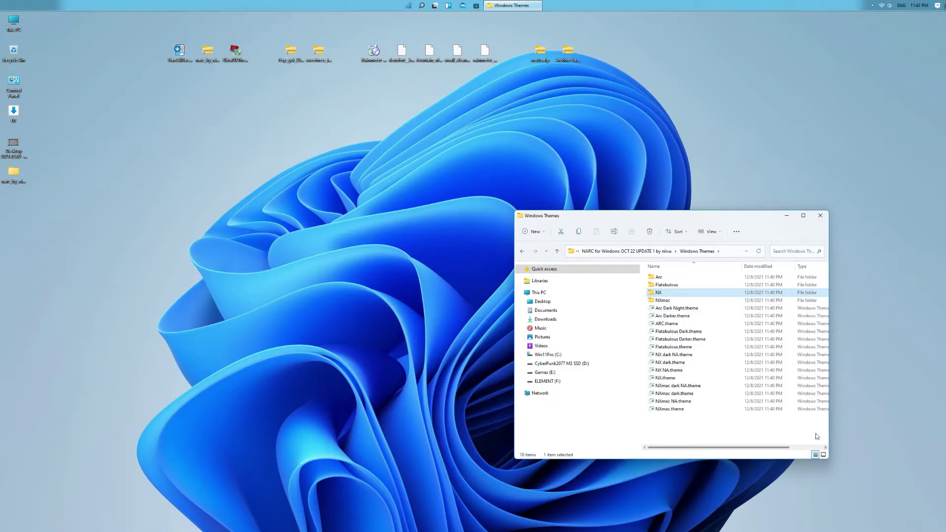
pyautogui.keyDown('ctrl'); pyautogui.click(677, 379); pyautogui.keyUp('ctrl')
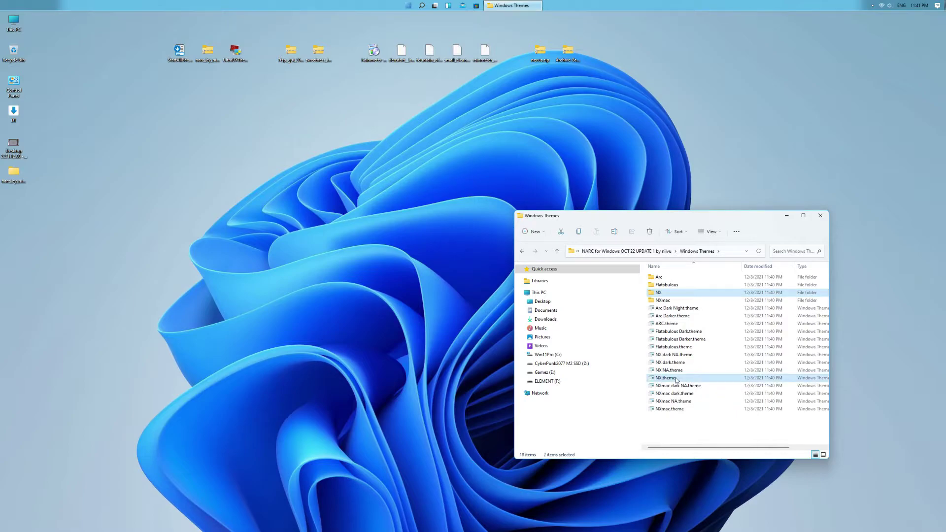
pyautogui.rightClick(677, 379)
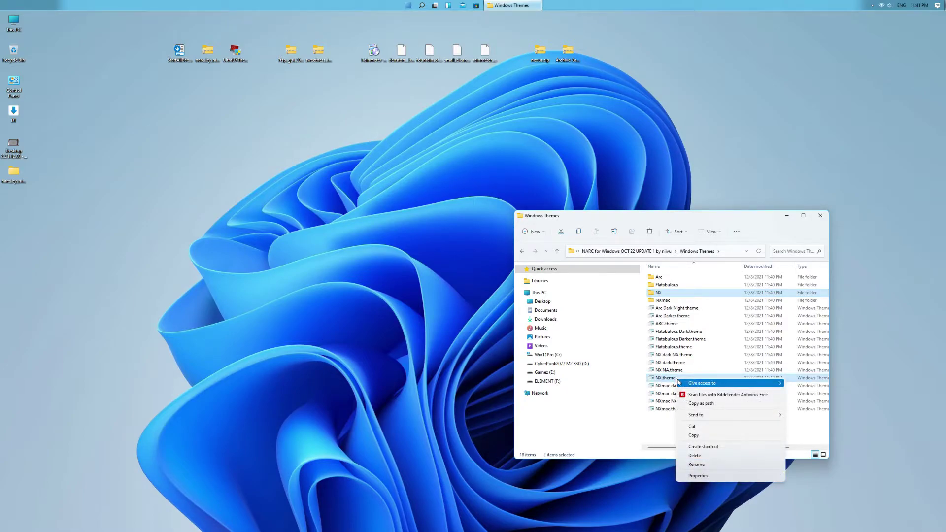
pyautogui.click(695, 436)
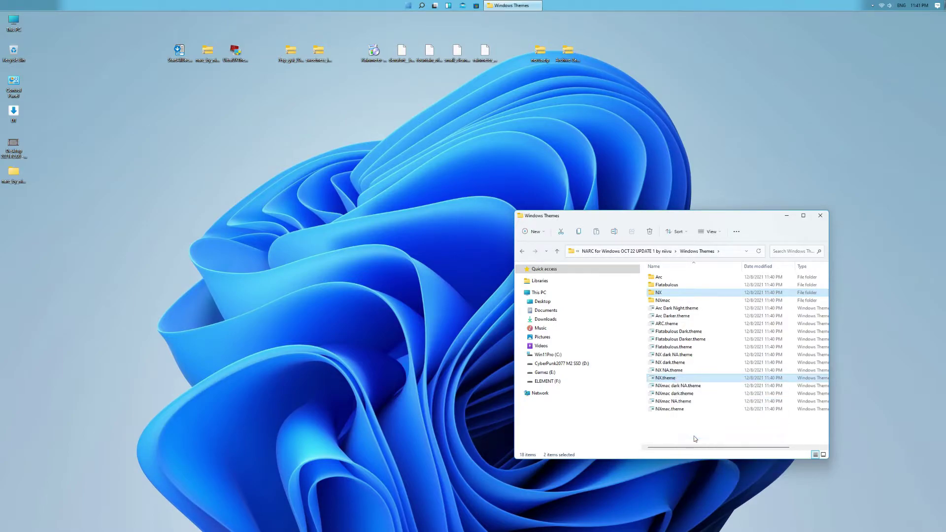
# - Paste the copied NX folder and NX.theme into C:\Windows\Resources\Themes, and close the folder window
pyautogui.click(555, 356)
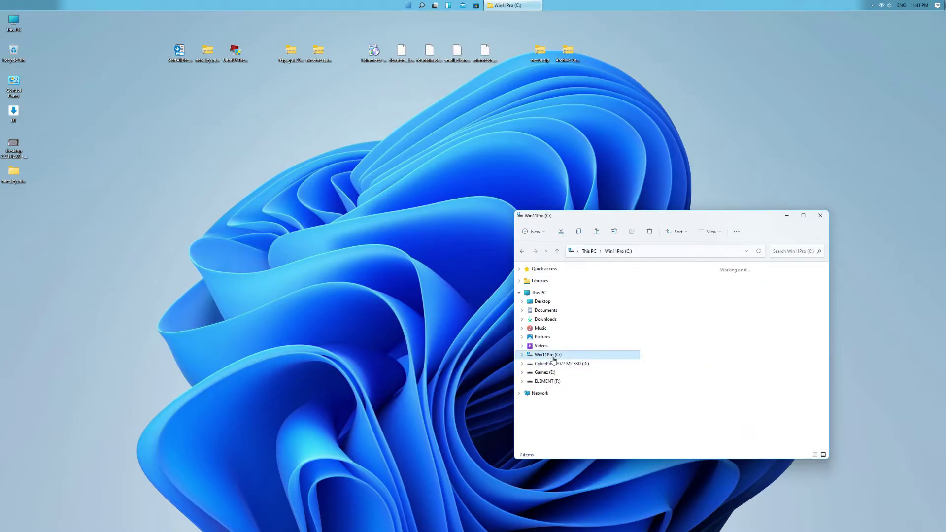
pyautogui.doubleClick(664, 308)
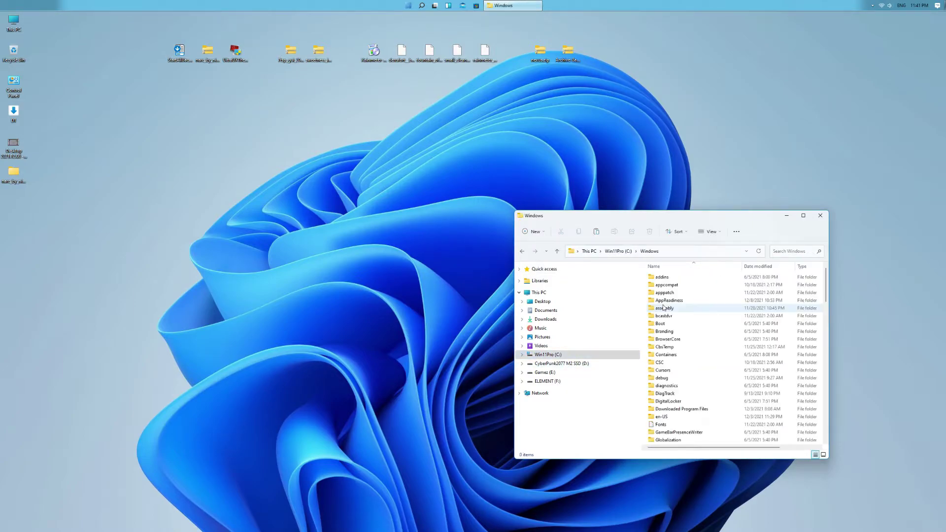
pyautogui.scroll(-3, 674, 316)
pyautogui.scroll(-6, 673, 317)
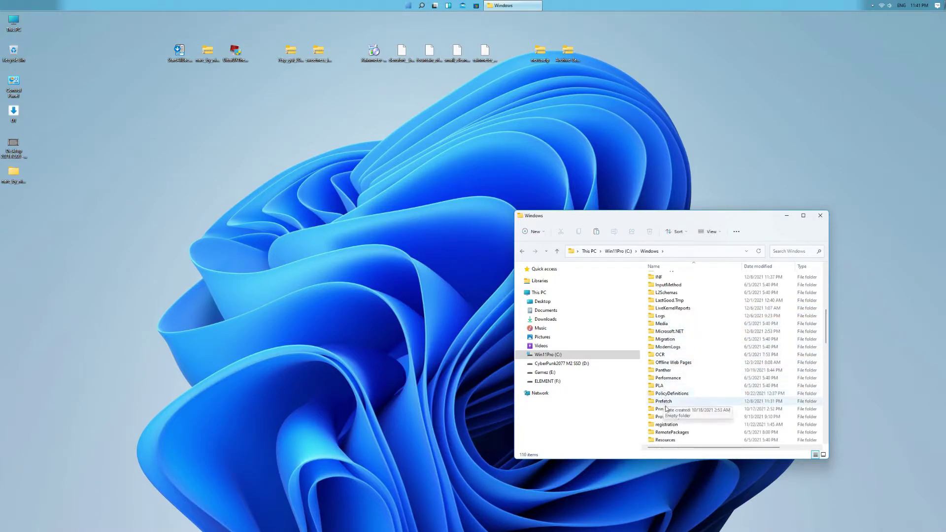
pyautogui.click(670, 442)
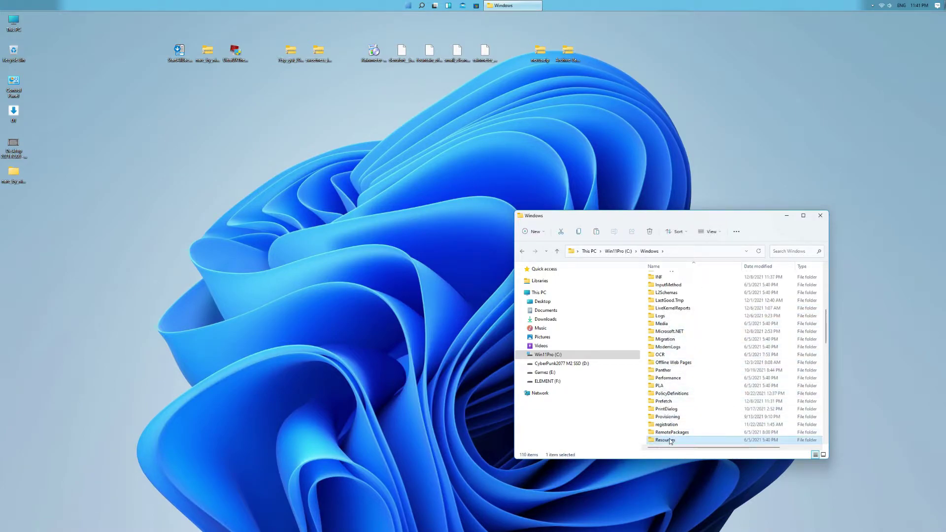
pyautogui.doubleClick(669, 440)
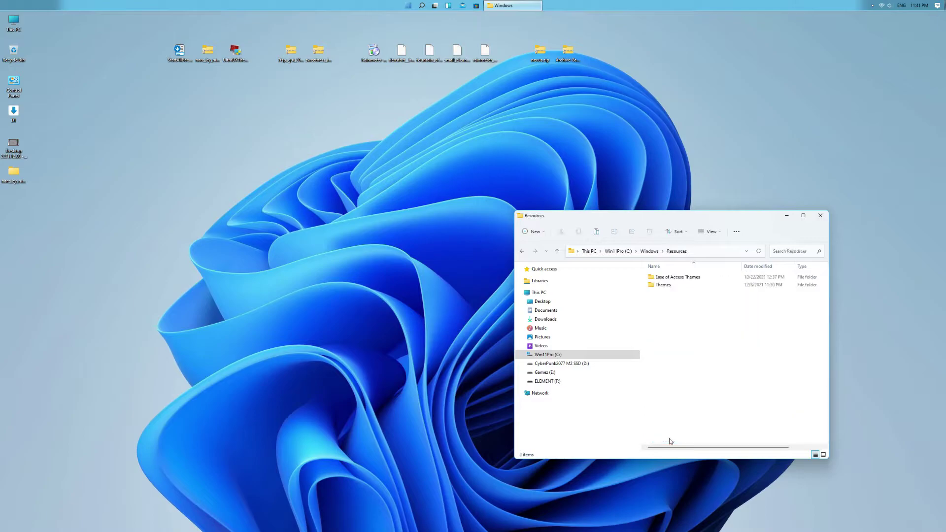
pyautogui.doubleClick(663, 285)
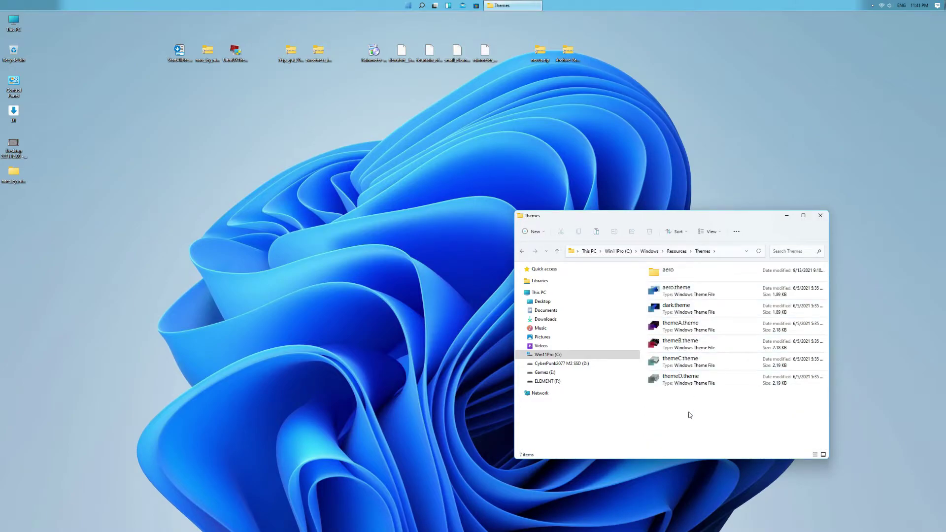
pyautogui.rightClick(691, 415)
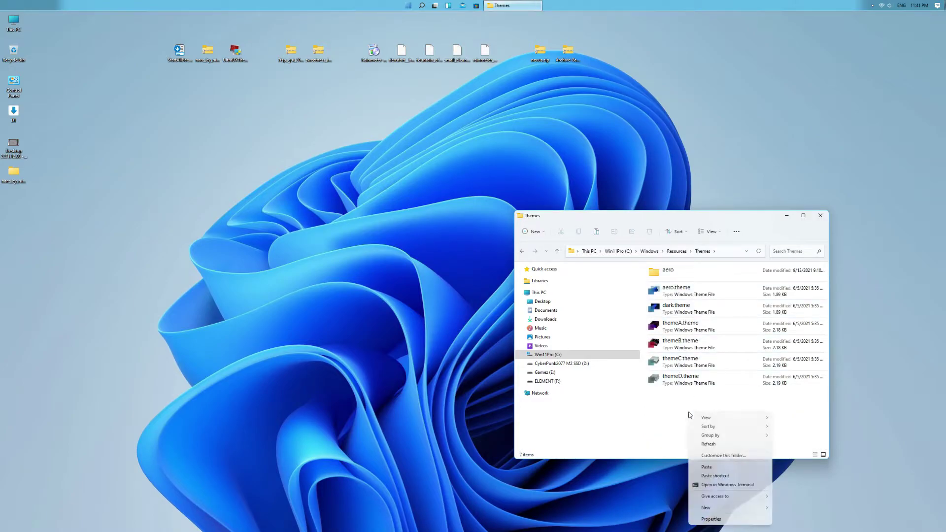
pyautogui.click(710, 467)
pyautogui.click(447, 240)
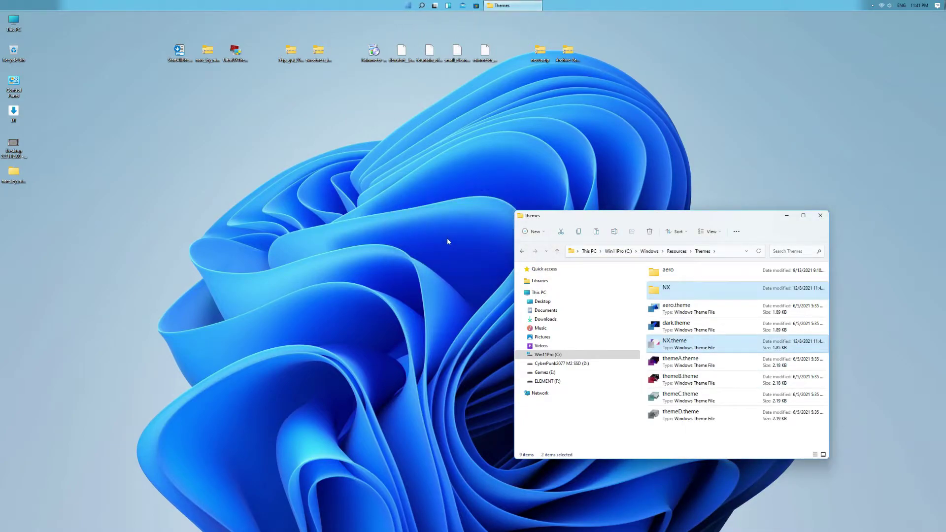
pyautogui.click(820, 216)
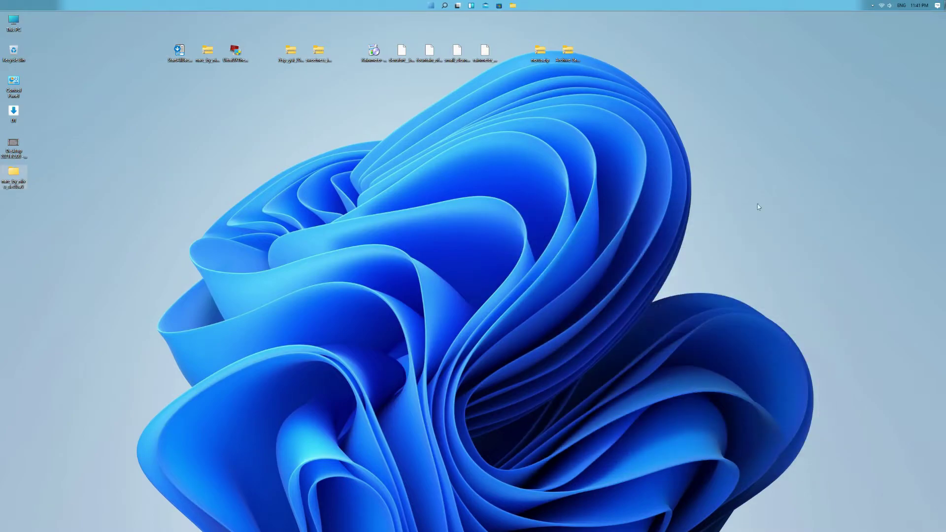
# - Install UltraUXThemePatcher 4.3.1 with administrator permission, accepting its licence terms, and finish setup with an immediate reboot
pyautogui.doubleClick(235, 52)
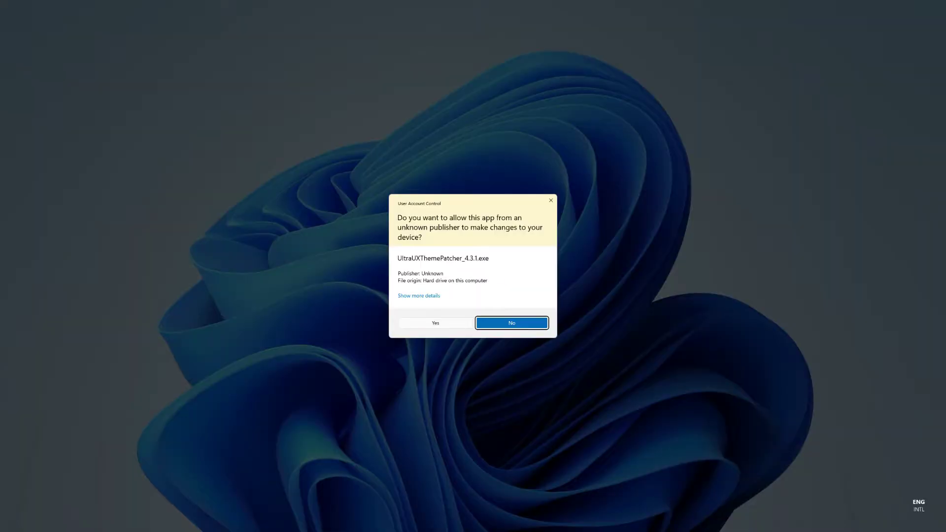
pyautogui.click(435, 323)
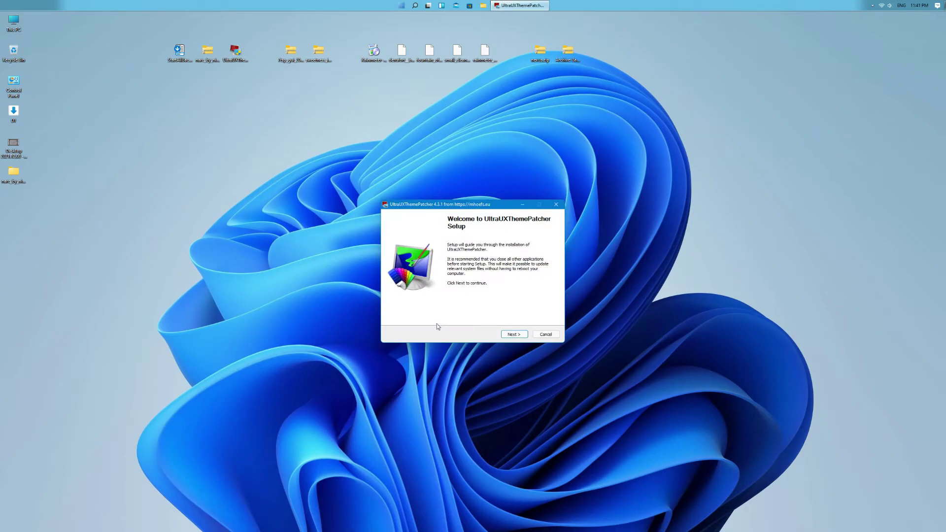
pyautogui.click(512, 334)
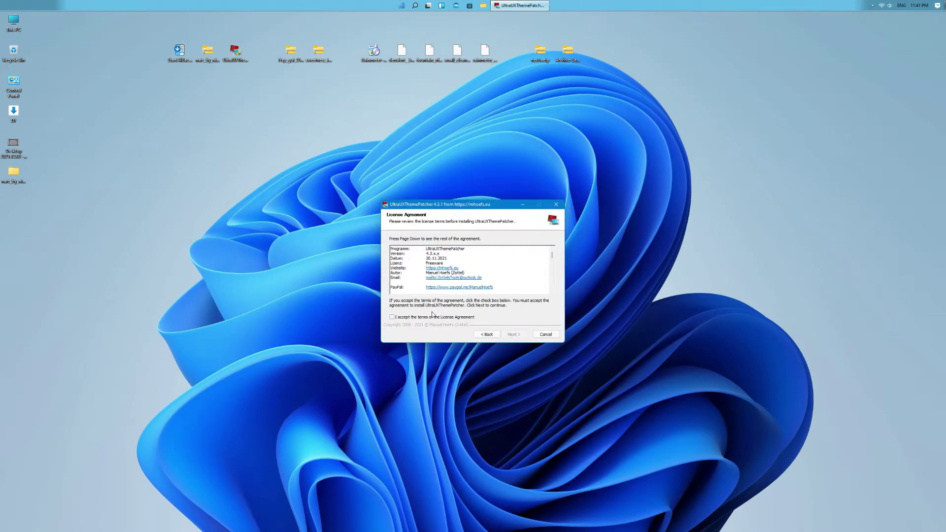
pyautogui.click(432, 319)
pyautogui.click(516, 335)
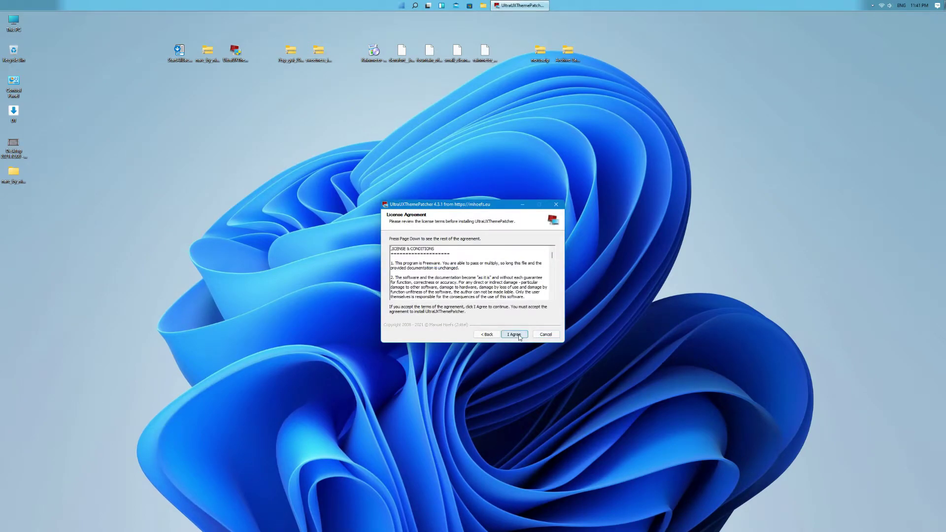
pyautogui.click(515, 334)
pyautogui.click(515, 335)
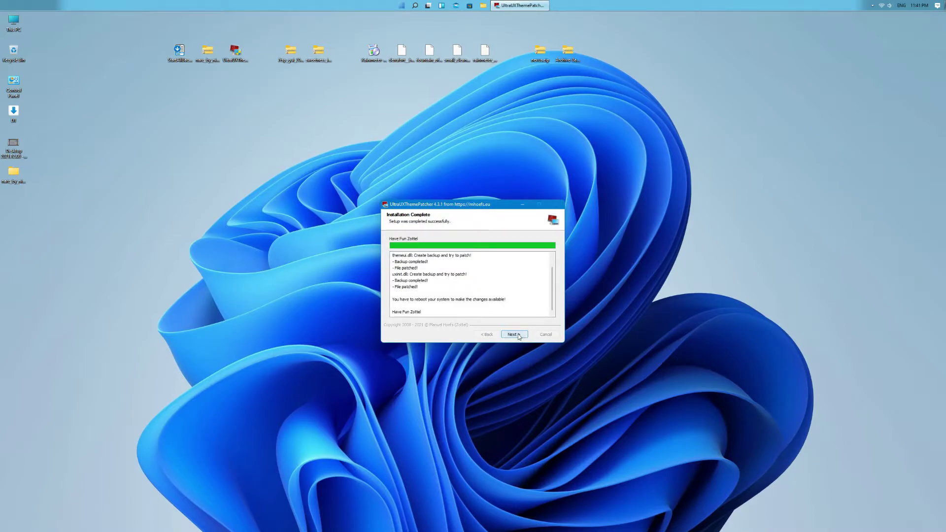
pyautogui.click(515, 334)
pyautogui.click(515, 335)
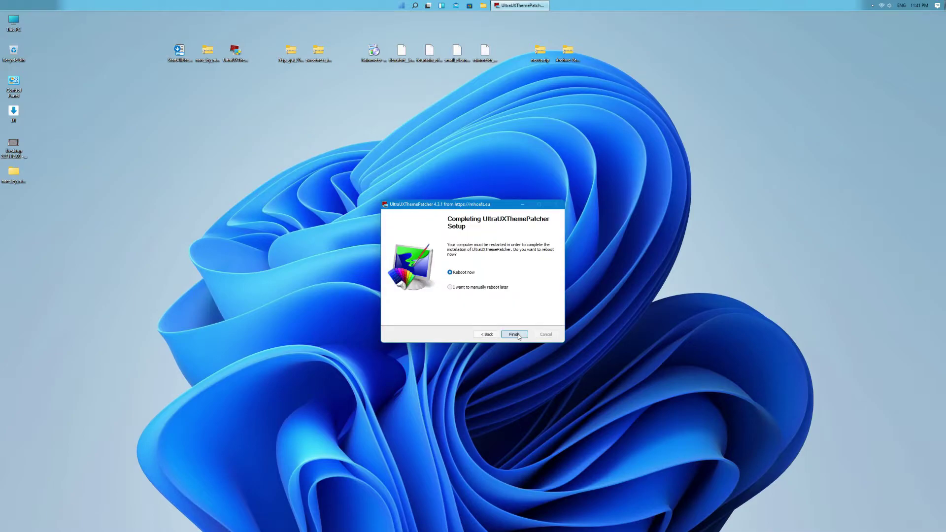
pyautogui.click(514, 335)
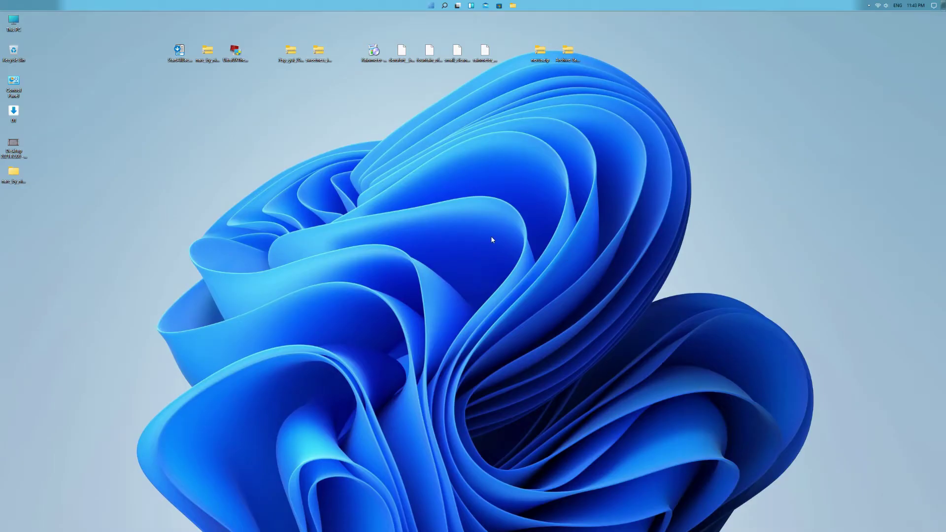
# - Apply the NX theme from the desktop's personalization theme settings
pyautogui.rightClick(492, 240)
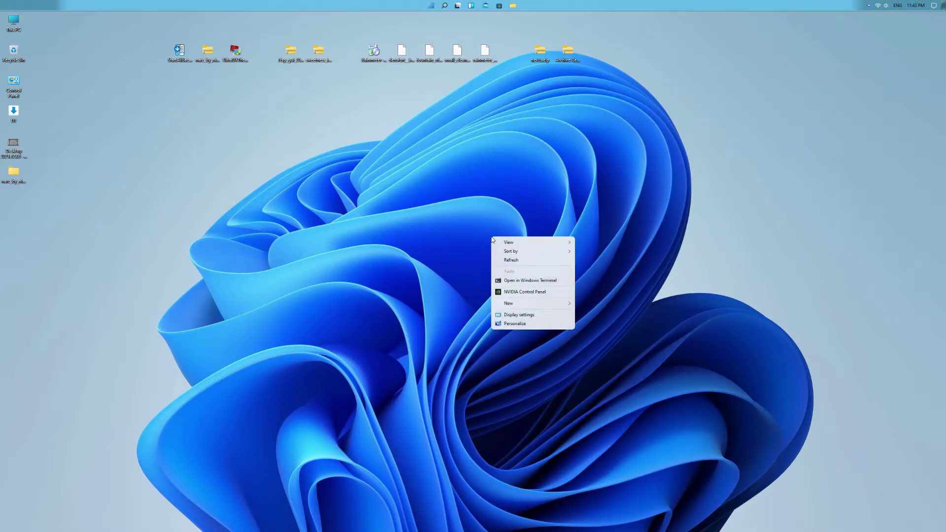
pyautogui.click(526, 325)
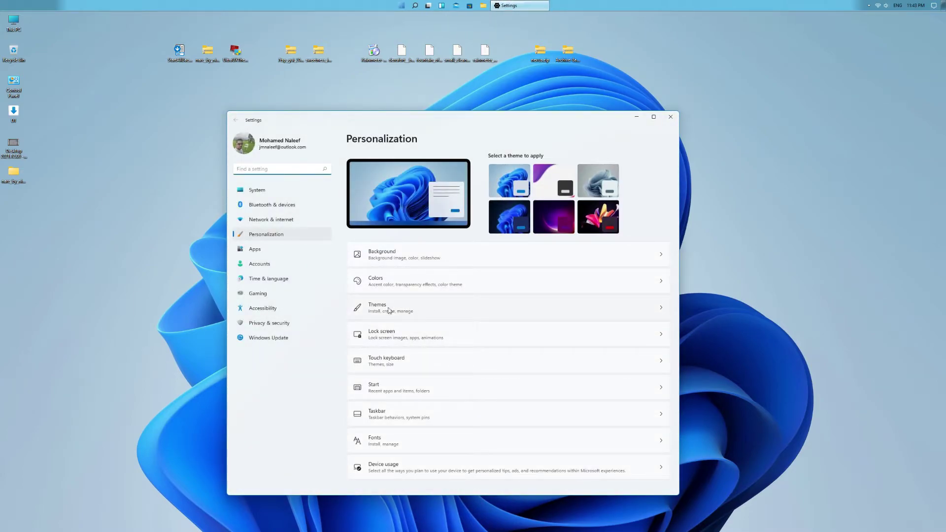
pyautogui.click(387, 312)
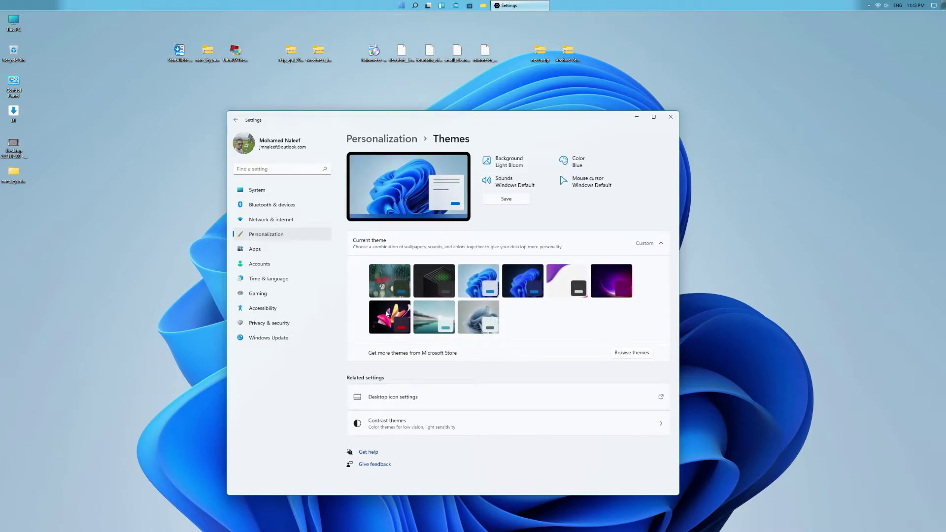
pyautogui.click(564, 279)
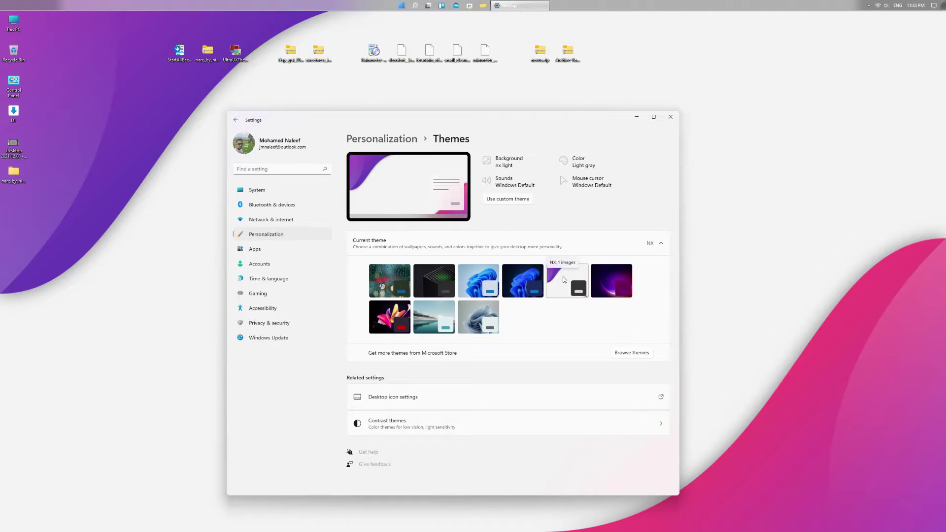
# - Set the Windows accent color to the bright purple in the fifth column, third row of the Windows colors, and close Settings
pyautogui.click(260, 236)
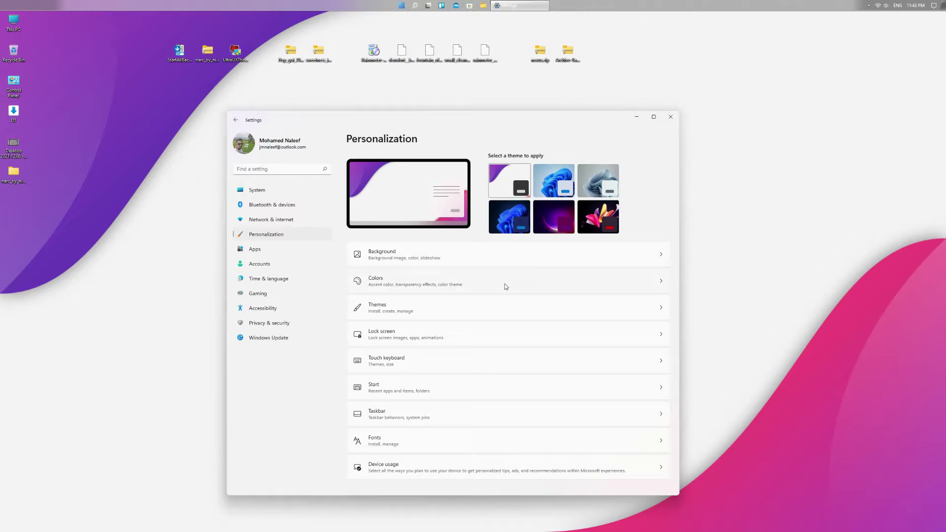
pyautogui.click(504, 287)
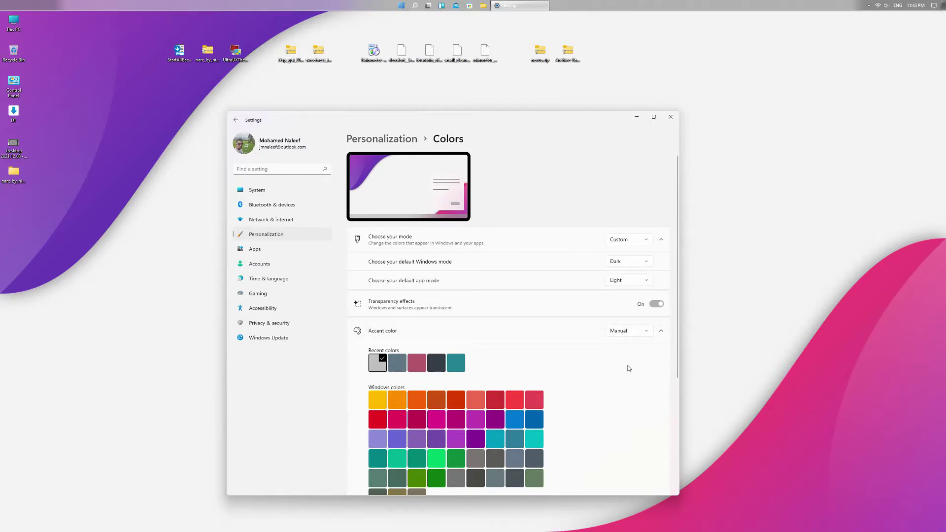
pyautogui.scroll(-3, 627, 365)
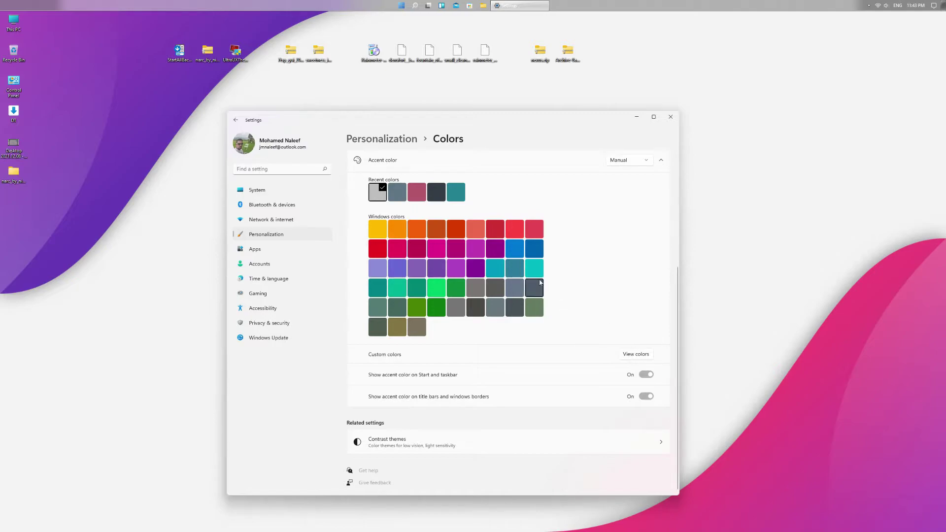
pyautogui.click(459, 274)
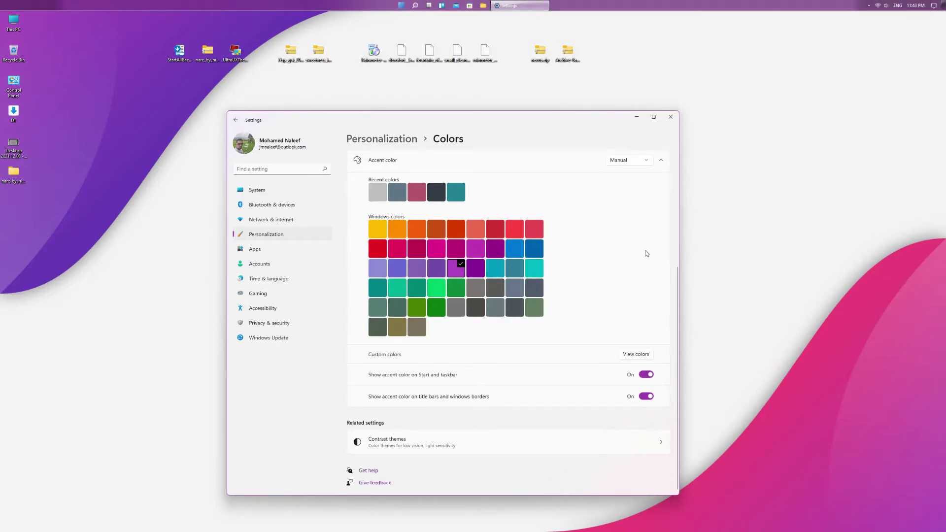
pyautogui.click(671, 118)
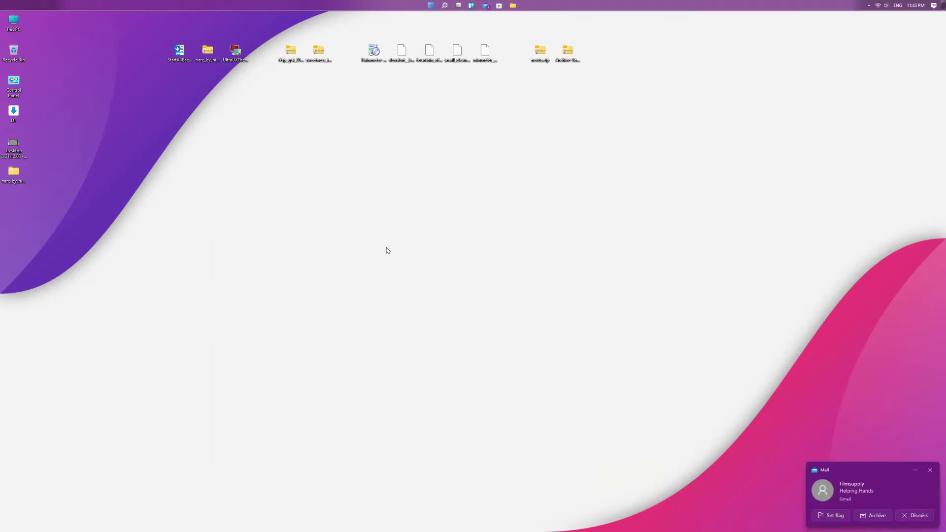
# - Delete the StartAllBack, NARC and UltraUXThemePatcher files and the extracted NARC folder from the desktop, and open This PC
pyautogui.moveTo(158, 38); pyautogui.dragTo(245, 59)
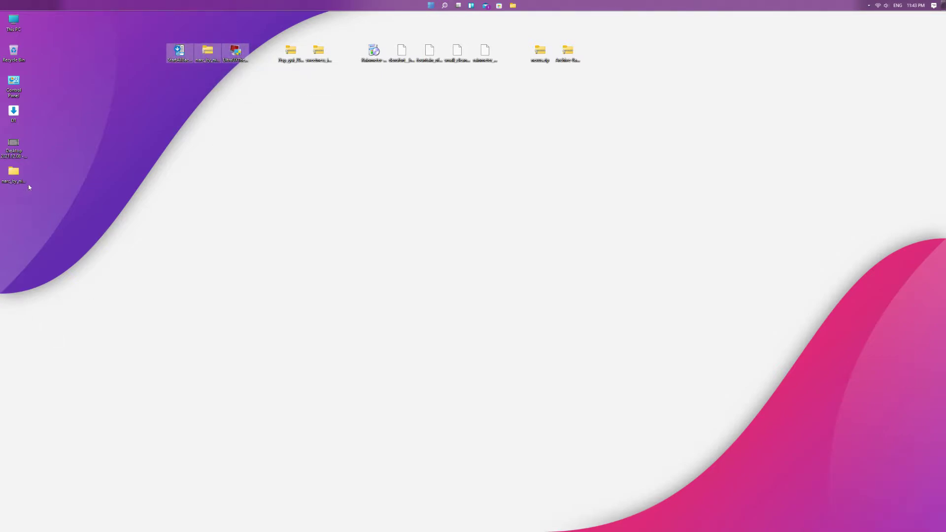
pyautogui.rightClick(17, 174)
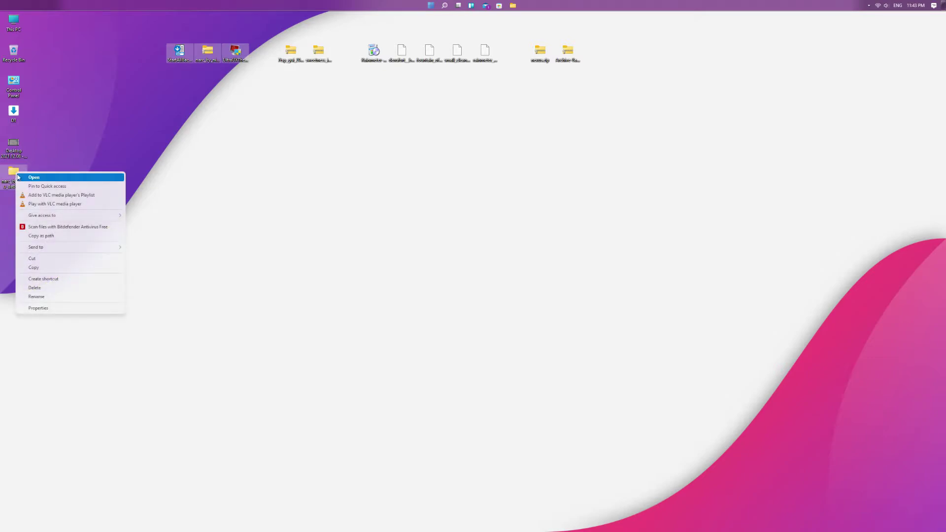
pyautogui.click(45, 288)
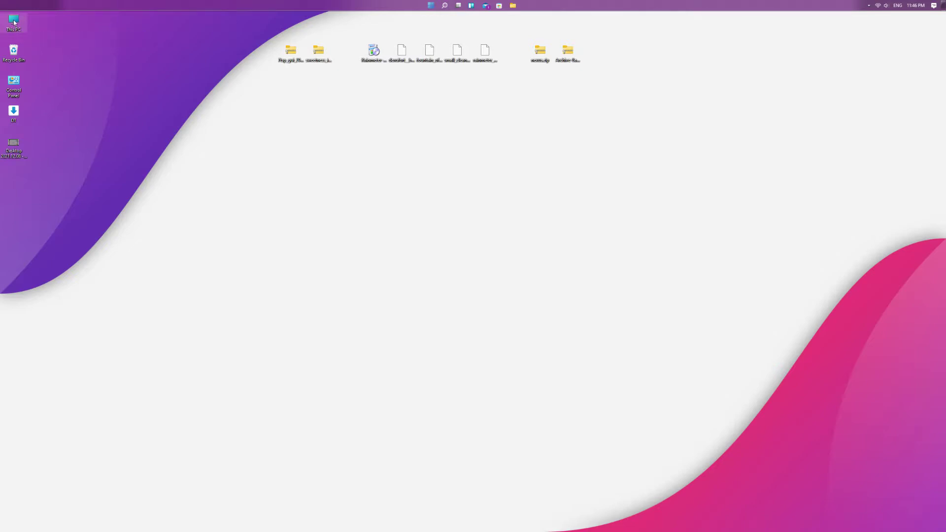
pyautogui.doubleClick(14, 22)
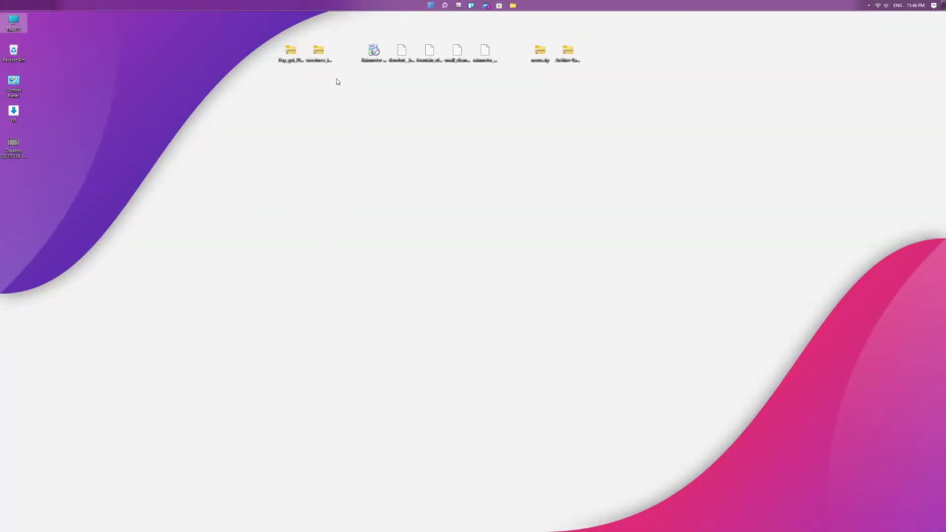
# - Extract the Sweetness icon theme archive, and move 7TSP Sweetness Purple folders.7z.remove out of the extracted folder onto the desktop
pyautogui.rightClick(318, 52)
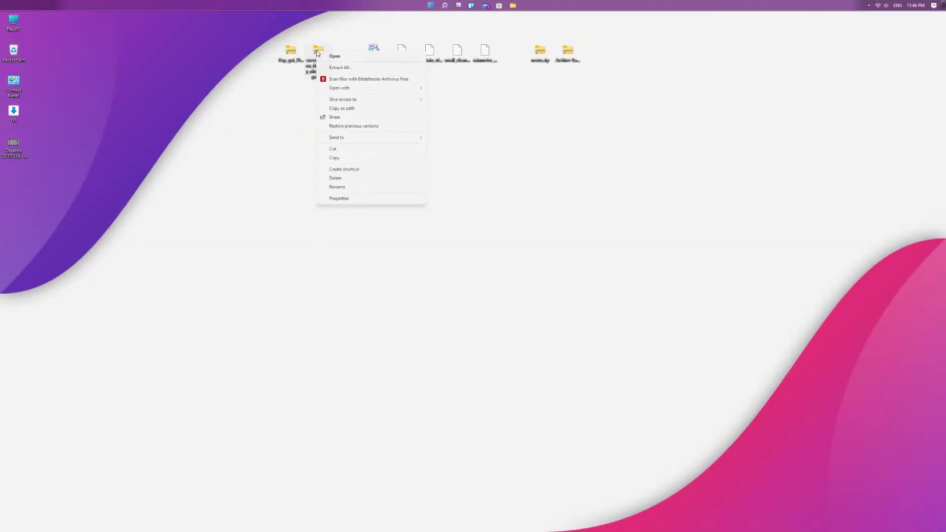
pyautogui.click(340, 67)
pyautogui.click(547, 345)
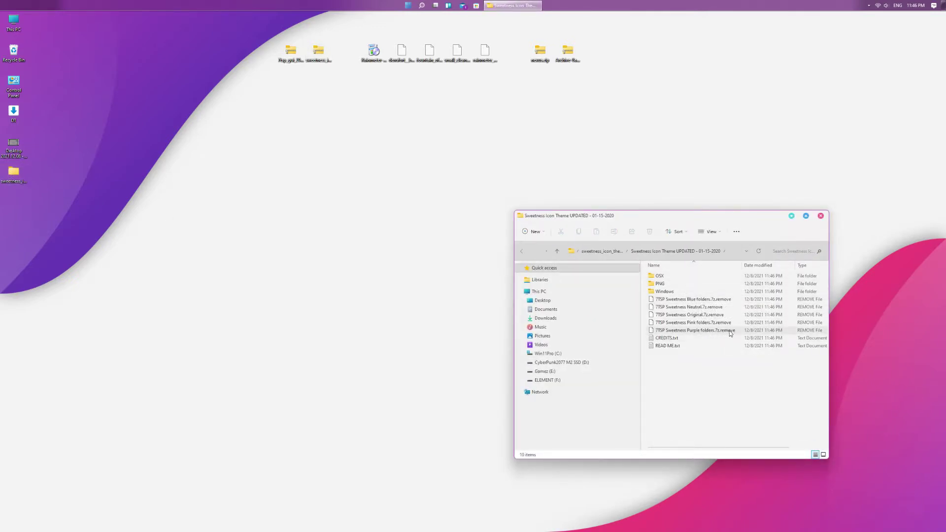
pyautogui.moveTo(699, 334); pyautogui.dragTo(351, 238)
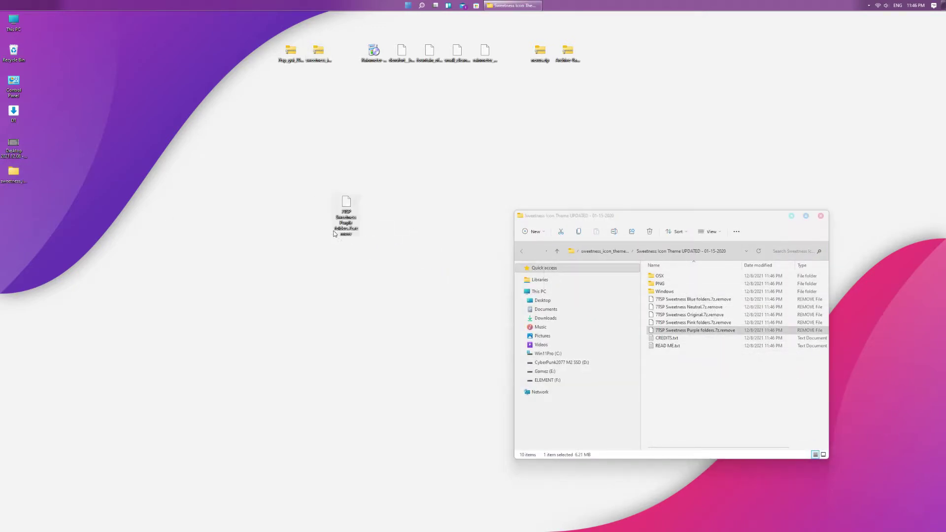
# - Rename the desktop copy to 7TSP Sweetness Purple folders.7z, accept the extension change, and close the Sweetness folder window
pyautogui.rightClick(348, 237)
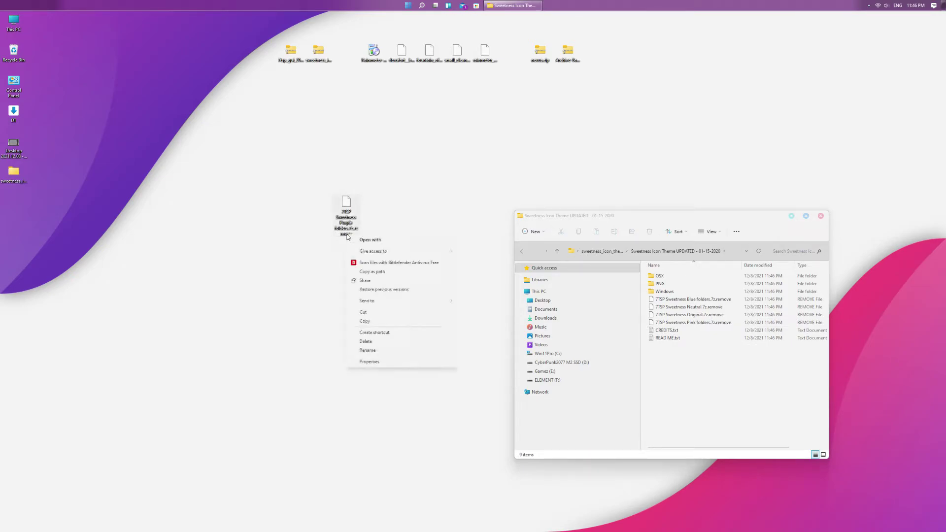
pyautogui.click(375, 352)
pyautogui.click(358, 235)
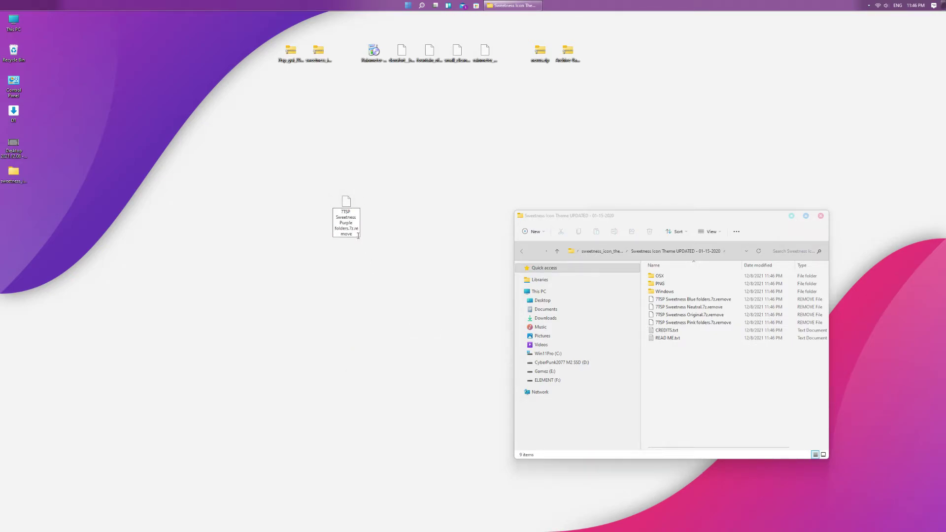
pyautogui.press('BackSpace')
pyautogui.press('BackSpace')
pyautogui.press('BackSpace')
pyautogui.press('Return')
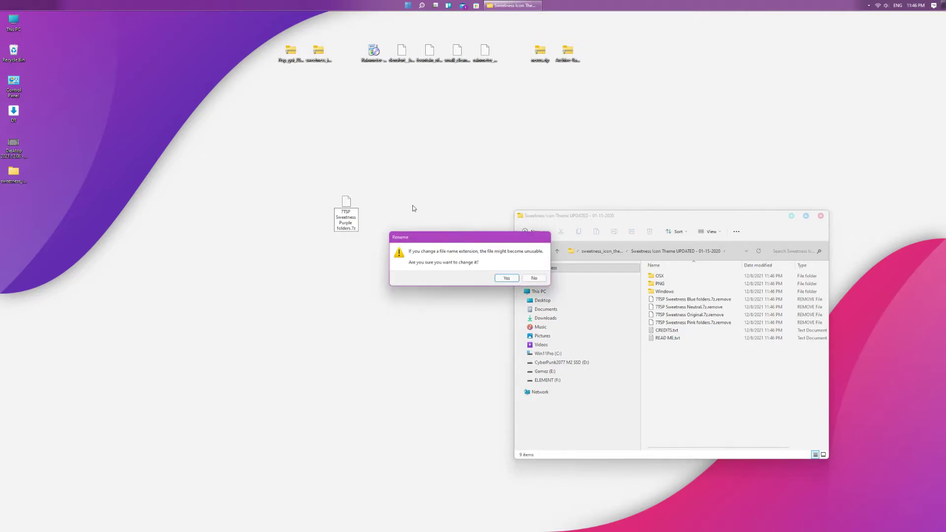
pyautogui.click(504, 279)
pyautogui.moveTo(504, 279); pyautogui.dragTo(839, 245)
pyautogui.click(821, 216)
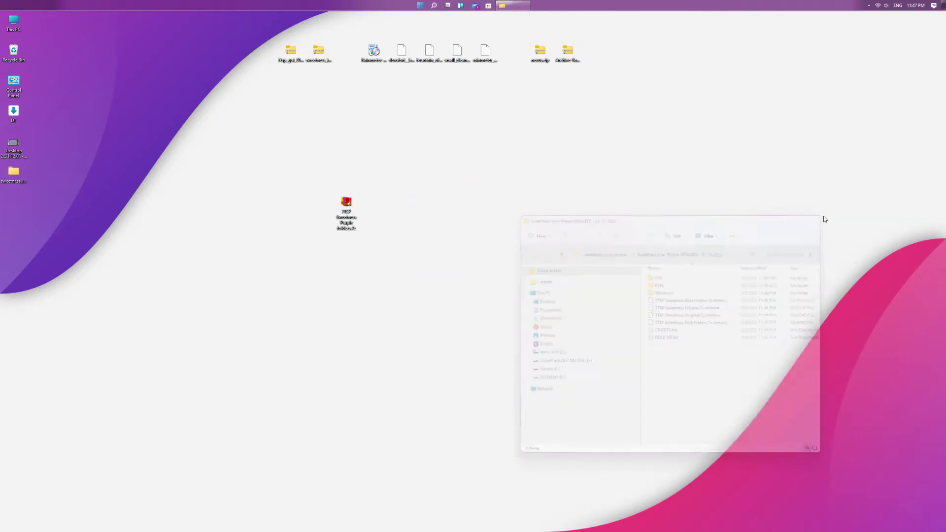
# - Delete the extracted Sweetness folder and the Sweetness icon theme archive from the desktop
pyautogui.rightClick(13, 173)
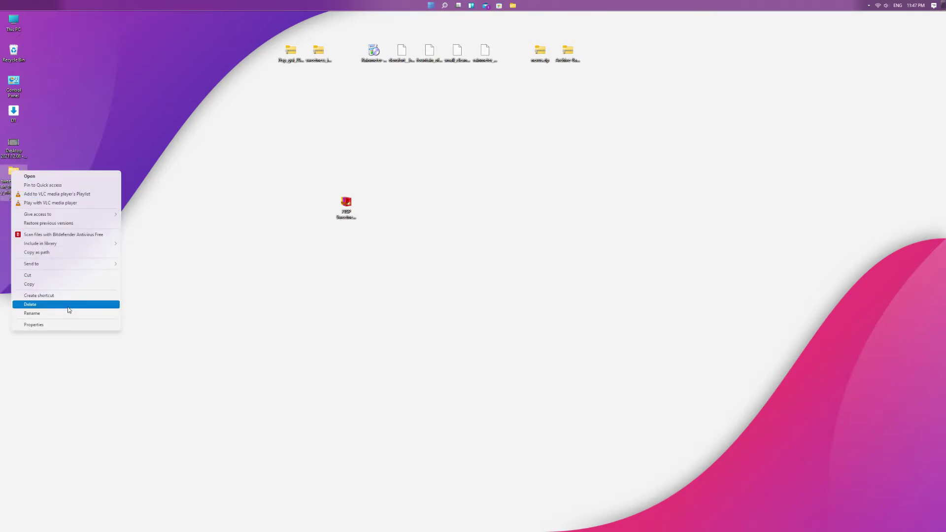
pyautogui.click(74, 302)
pyautogui.rightClick(320, 55)
pyautogui.click(355, 175)
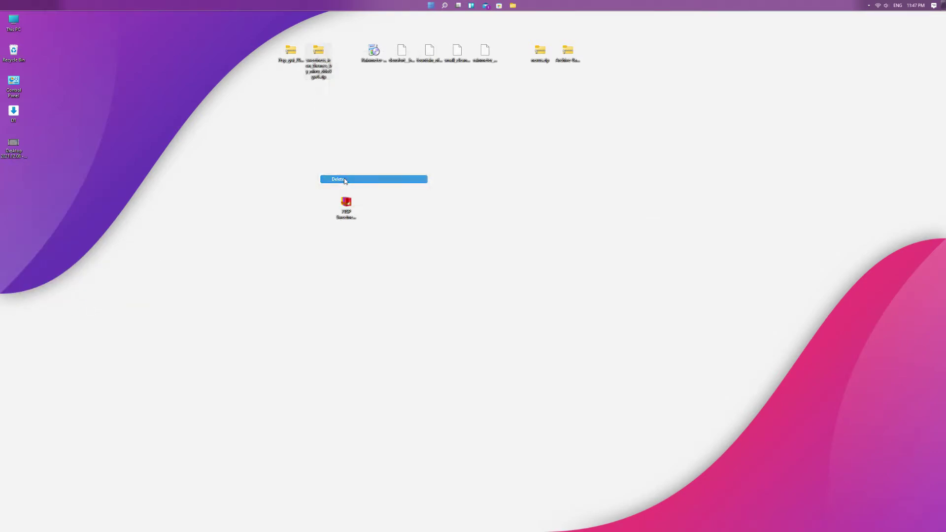
# - Extract the 7tsp GUI 2019 edition archive to its default desktop destination, and open the extracted folder
pyautogui.rightClick(291, 51)
pyautogui.click(309, 65)
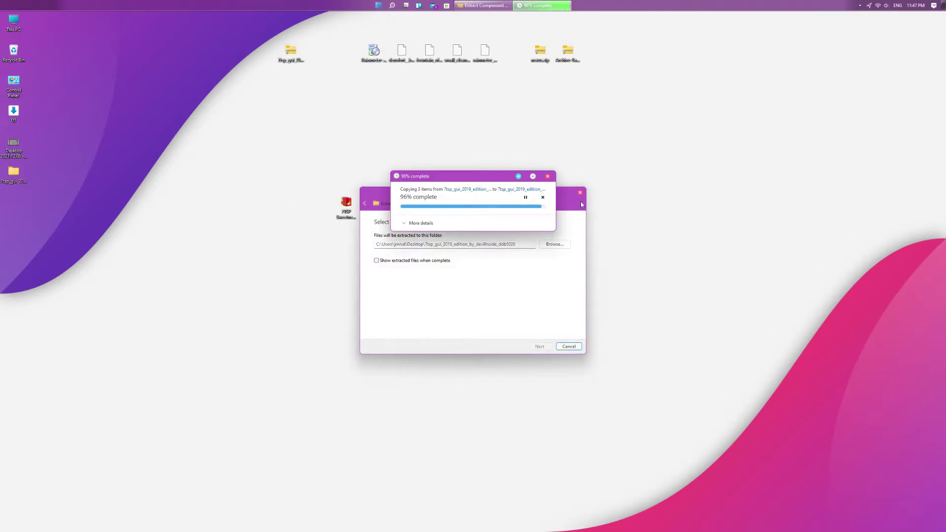
pyautogui.doubleClick(14, 176)
# - Rename 7tsp GUI v0.6(2019).ee to 7tsp GUI v0.6(2019).exe, and launch it with administrator permission
pyautogui.rightClick(683, 274)
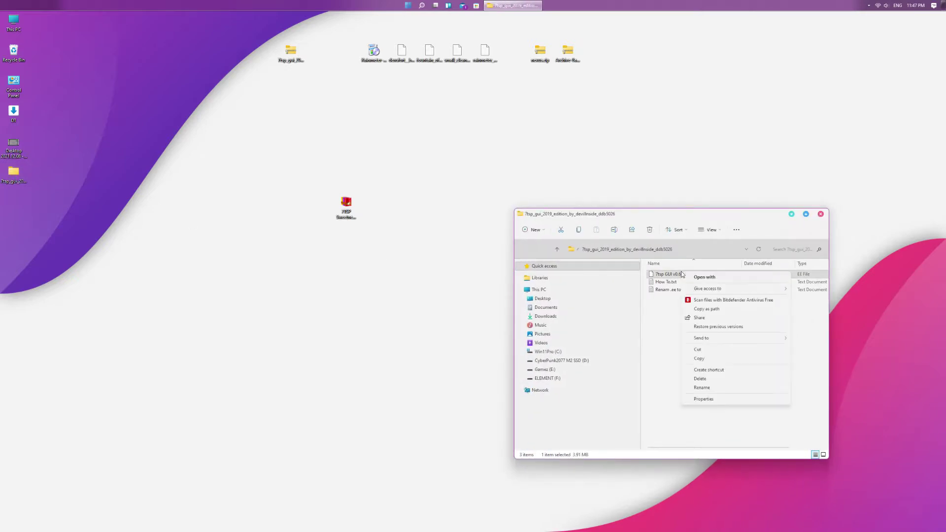
pyautogui.click(705, 389)
pyautogui.click(709, 275)
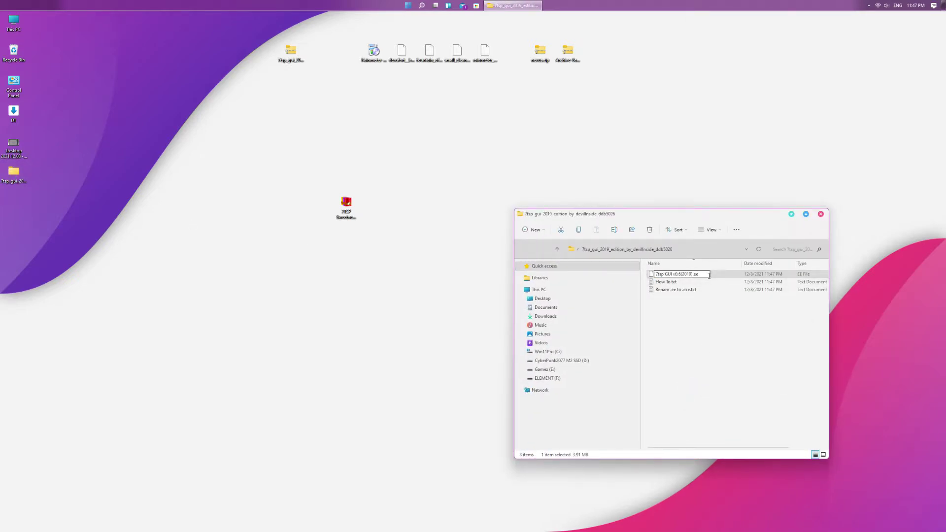
pyautogui.write('exe')
pyautogui.press('Return')
pyautogui.click(508, 277)
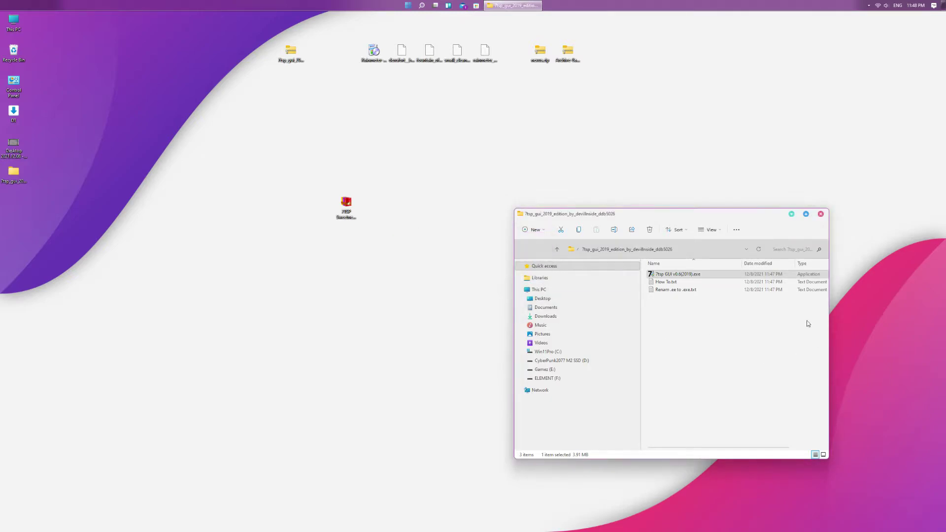
pyautogui.doubleClick(689, 277)
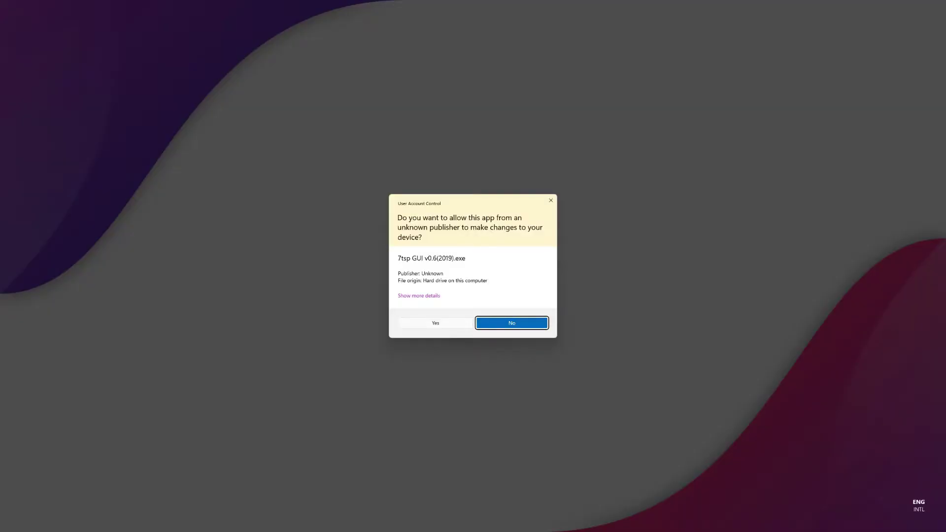
pyautogui.click(425, 324)
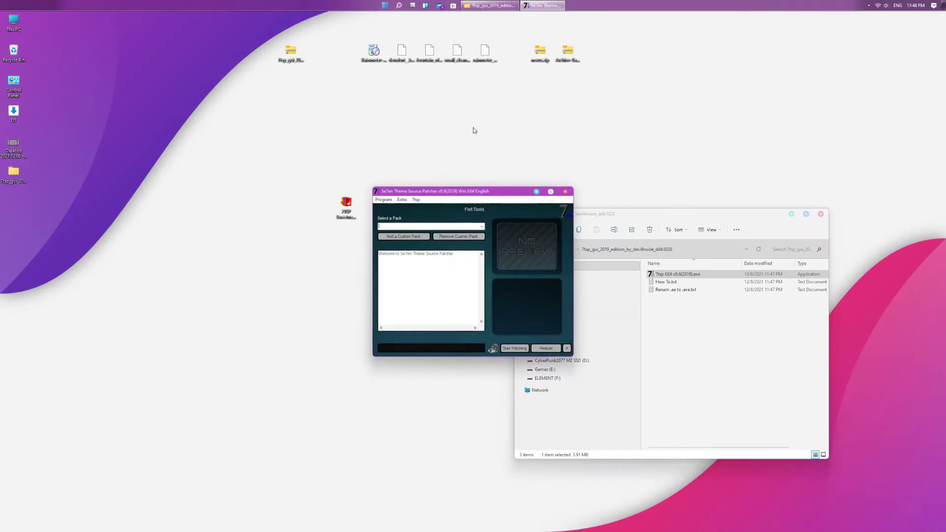
# - Patch the system icons with the desktop's 7TSP Sweetness Purple folders.7z as a custom pack, and accept the reboot
pyautogui.click(399, 236)
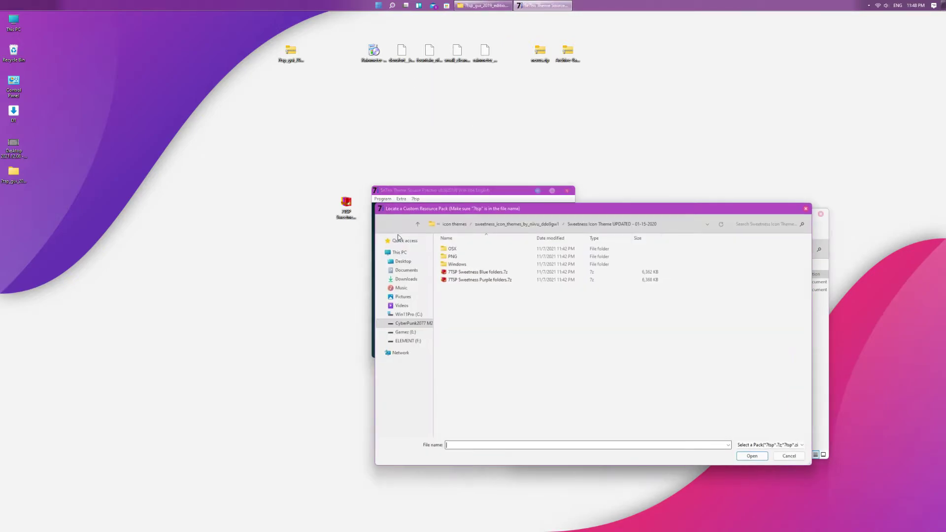
pyautogui.click(411, 266)
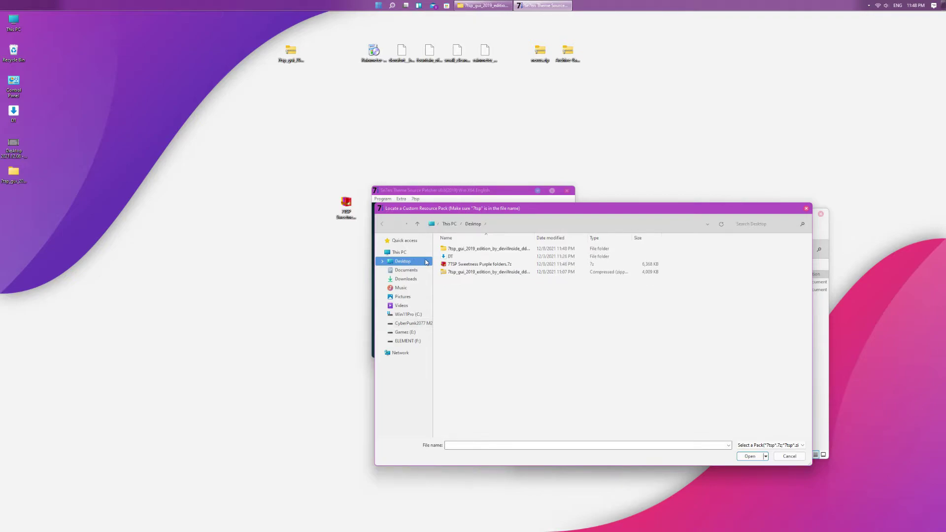
pyautogui.click(486, 265)
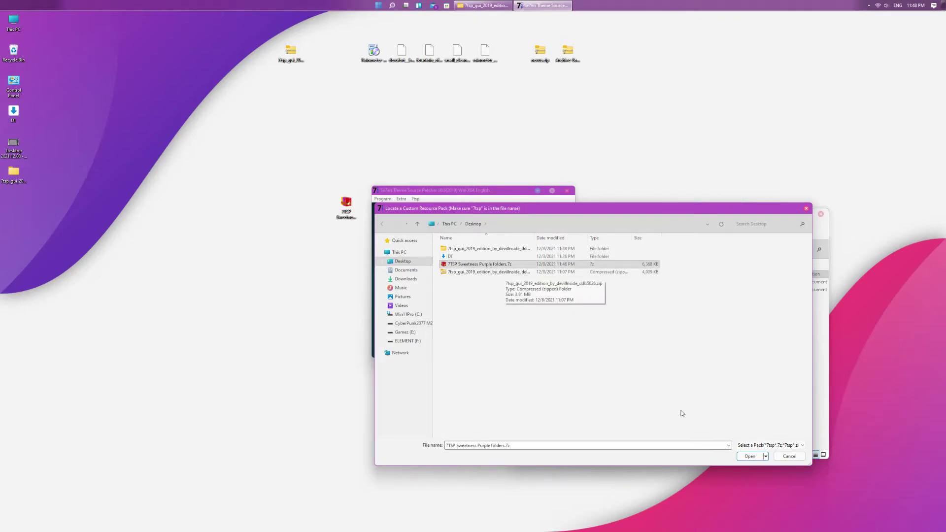
pyautogui.click(749, 456)
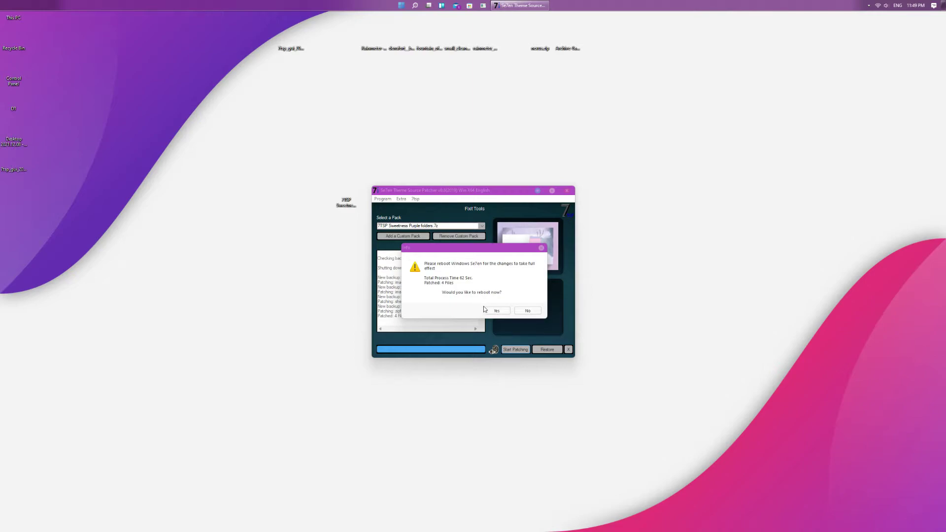
pyautogui.click(496, 311)
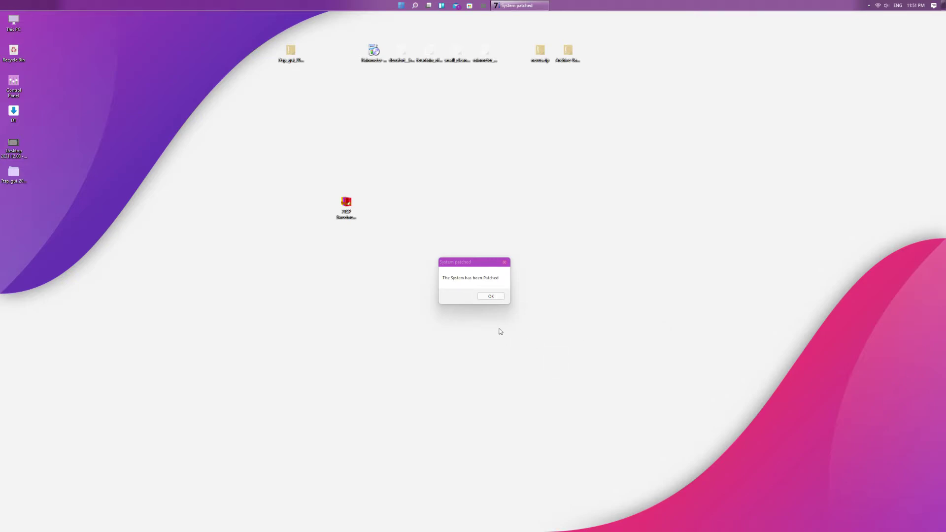
pyautogui.click(488, 299)
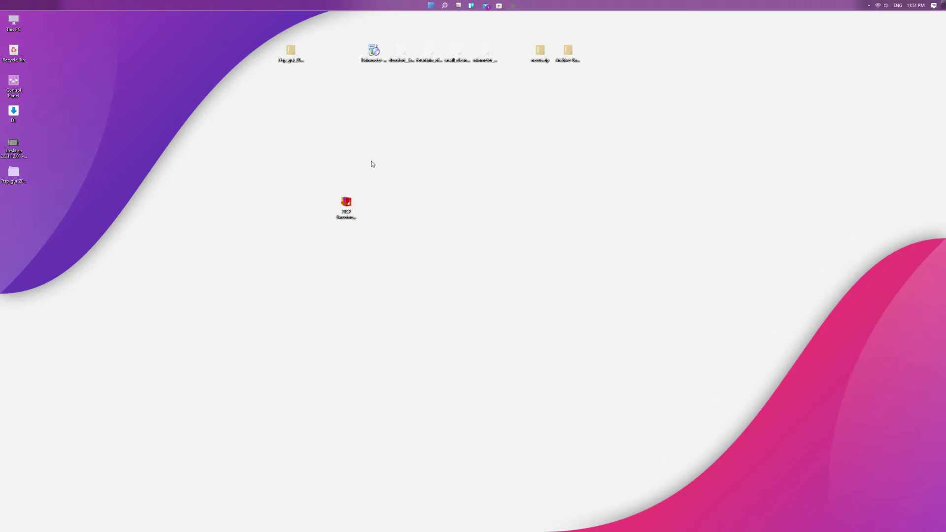
# - Delete the 7tsp GUI archive, the Sweetness Purple pack and the extracted 7tsp GUI folder from the desktop
pyautogui.click(291, 55)
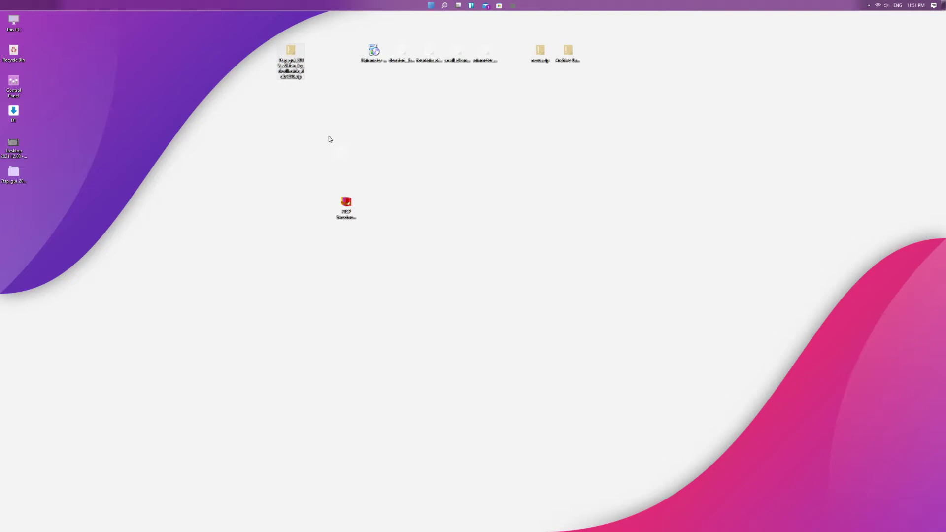
pyautogui.click(342, 207)
pyautogui.click(14, 178)
pyautogui.rightClick(14, 178)
pyautogui.click(33, 293)
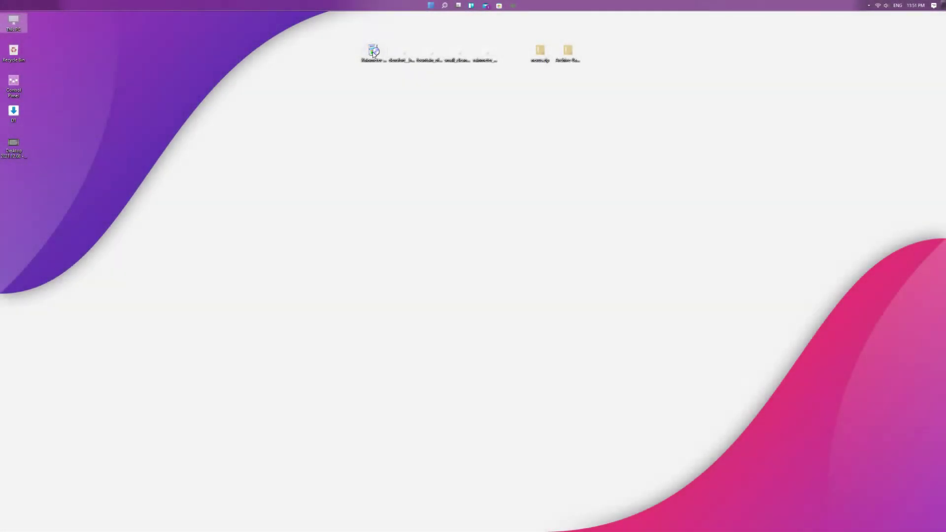
# - Install the 64-bit version of Rainmeter in English to C:\Program Files\Rainmeter with launch on startup, and run it
pyautogui.doubleClick(373, 51)
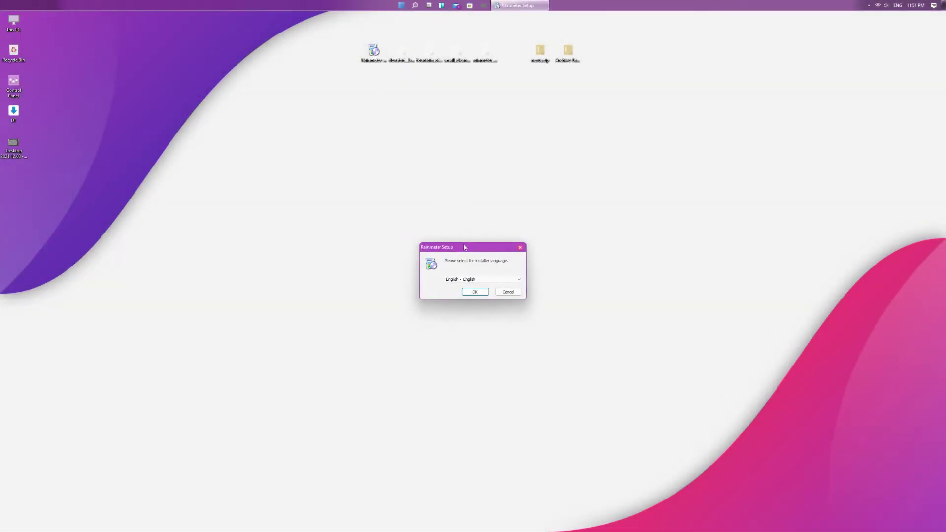
pyautogui.click(468, 293)
pyautogui.click(512, 335)
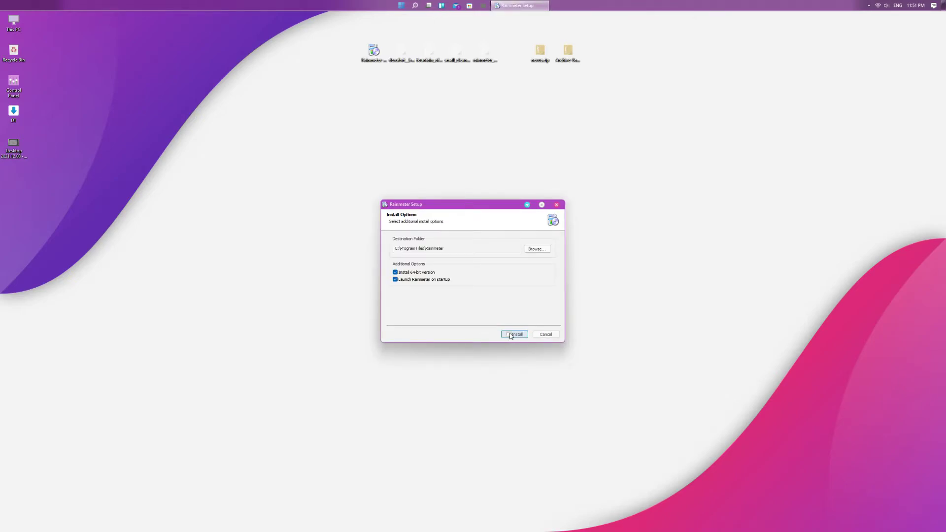
pyautogui.click(511, 336)
pyautogui.click(435, 321)
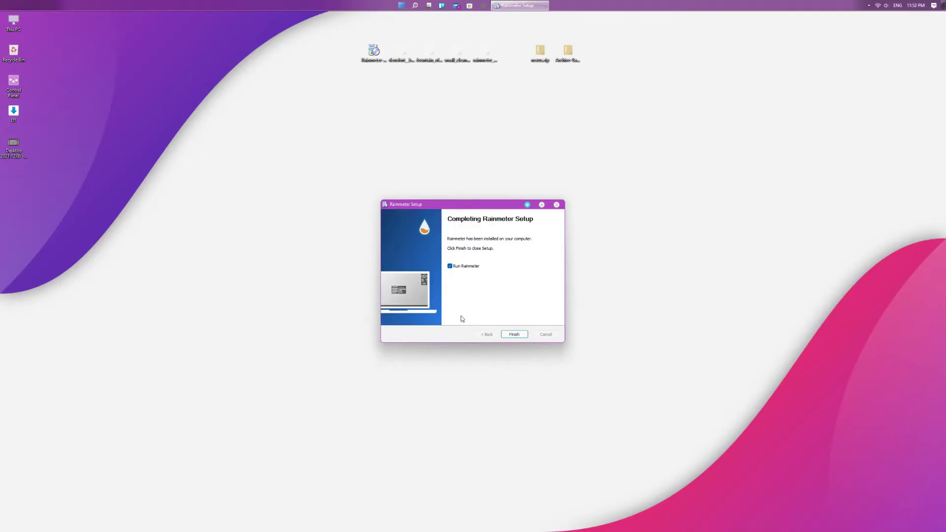
pyautogui.click(514, 335)
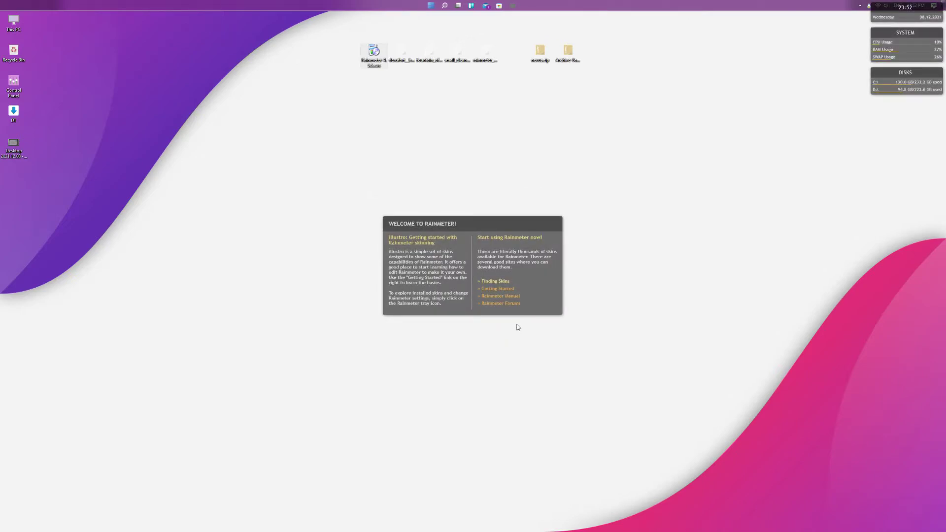
# - Unload the default illustro skins from the desktop: the welcome panel, disks, system and clock
pyautogui.rightClick(525, 294)
pyautogui.click(545, 376)
pyautogui.rightClick(903, 91)
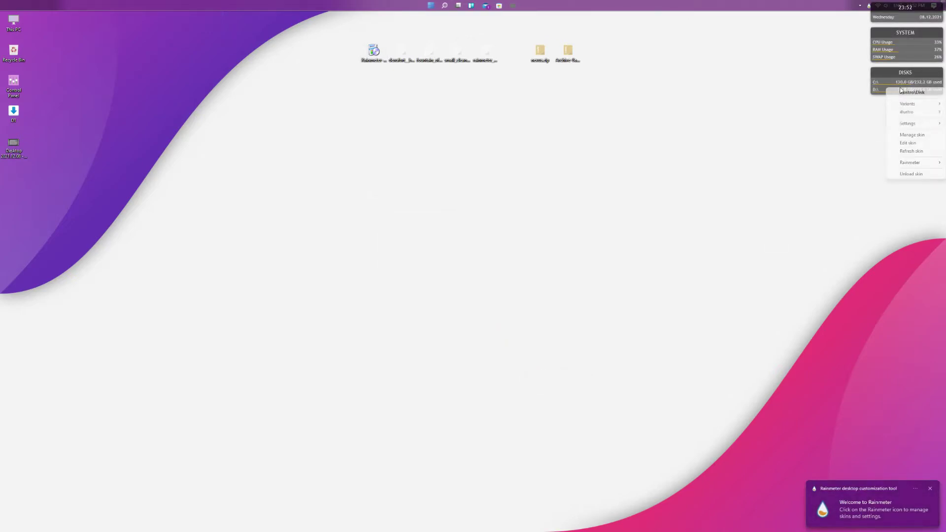
pyautogui.click(911, 174)
pyautogui.rightClick(904, 45)
pyautogui.click(909, 130)
pyautogui.rightClick(905, 20)
pyautogui.click(909, 104)
# - Install the Densfort skin without applying its layout, and the Fountain of Colors skin without loading the included skins
pyautogui.doubleClick(401, 52)
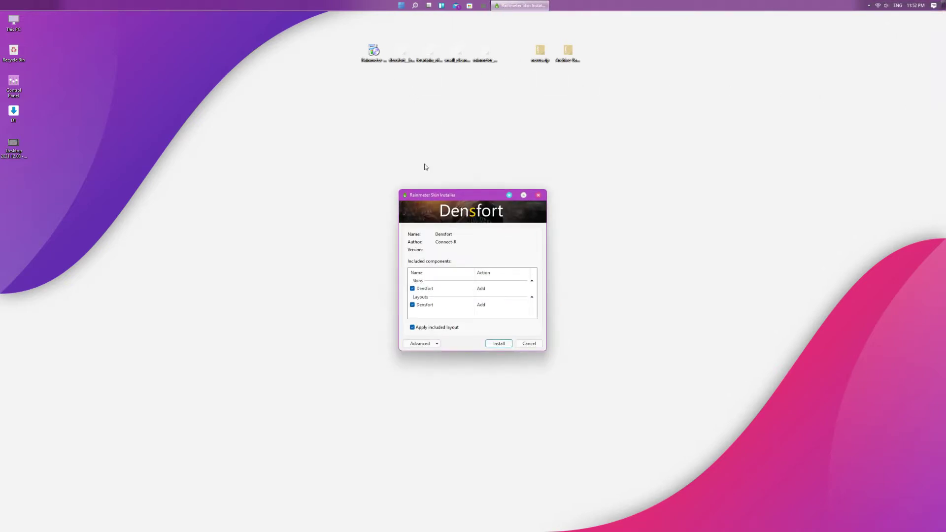
pyautogui.click(447, 328)
pyautogui.click(499, 343)
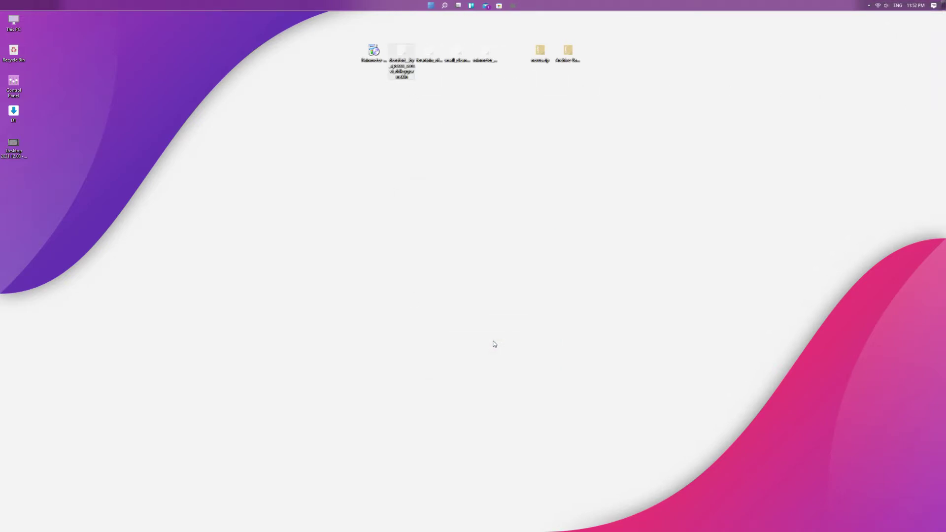
pyautogui.doubleClick(428, 52)
pyautogui.click(439, 328)
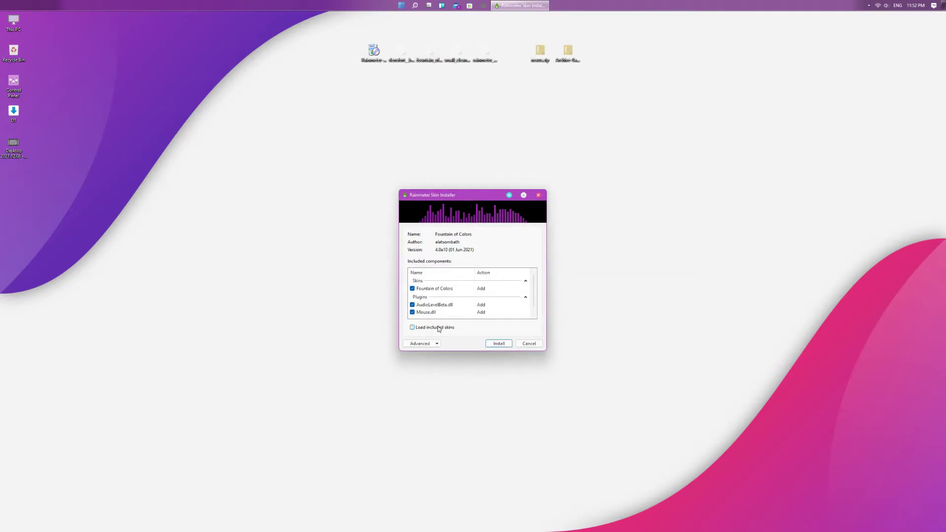
pyautogui.click(499, 343)
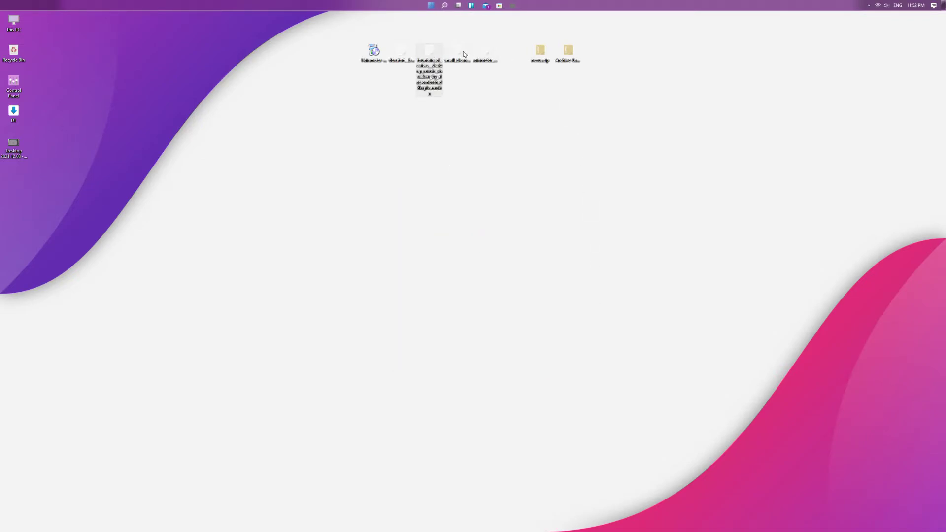
# - Install the SmallCleanWeather skin package without loading its included skins, and install the UI White skin package
pyautogui.doubleClick(458, 49)
pyautogui.click(443, 328)
pyautogui.click(495, 344)
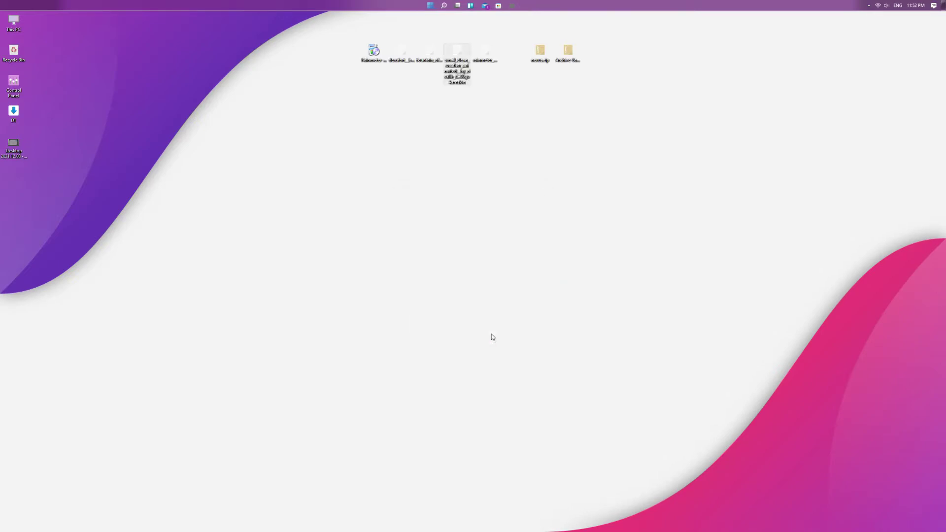
pyautogui.doubleClick(485, 50)
pyautogui.click(497, 333)
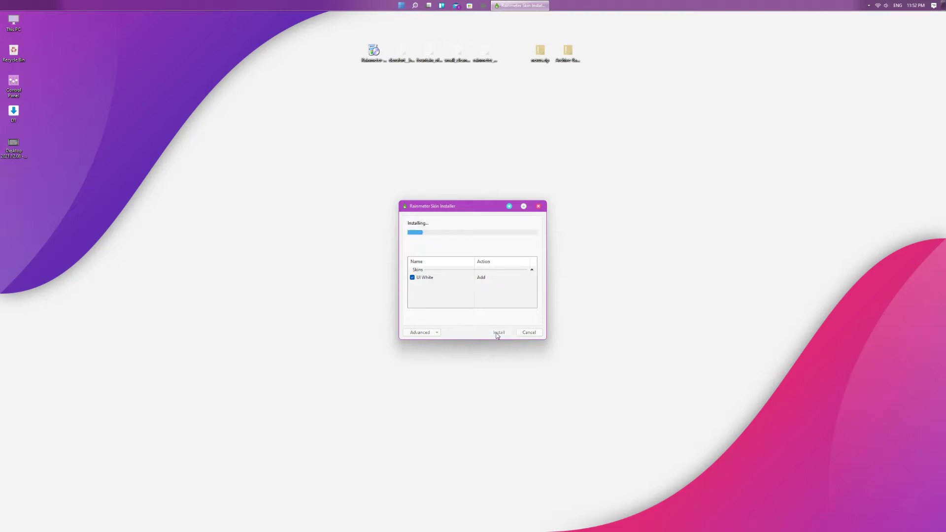
# - Delete the Rainmeter installer and the four skin packages from the desktop
pyautogui.moveTo(510, 44); pyautogui.dragTo(360, 82)
pyautogui.rightClick(368, 52)
pyautogui.click(395, 141)
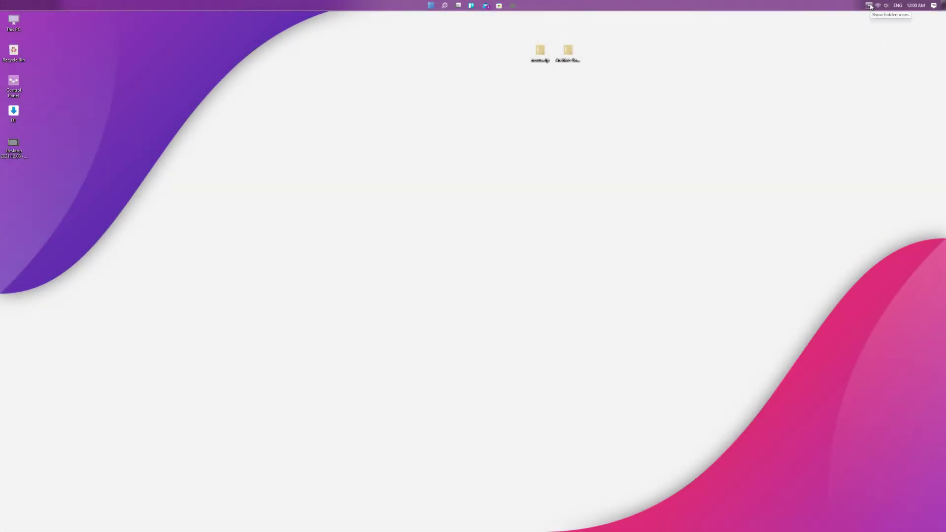
# - Open the Rainmeter manager from the hidden tray icons, and load Fountain of Colors.ini
pyautogui.click(870, 6)
pyautogui.click(862, 38)
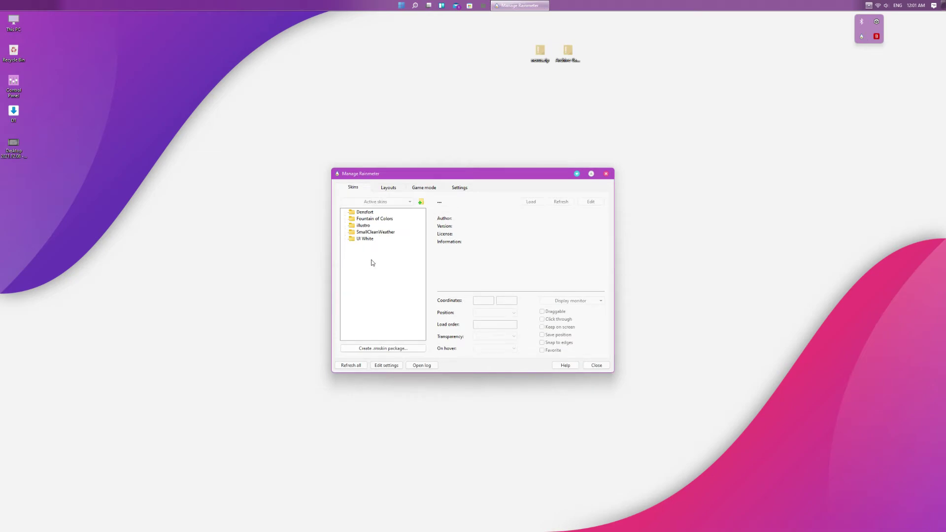
pyautogui.click(345, 219)
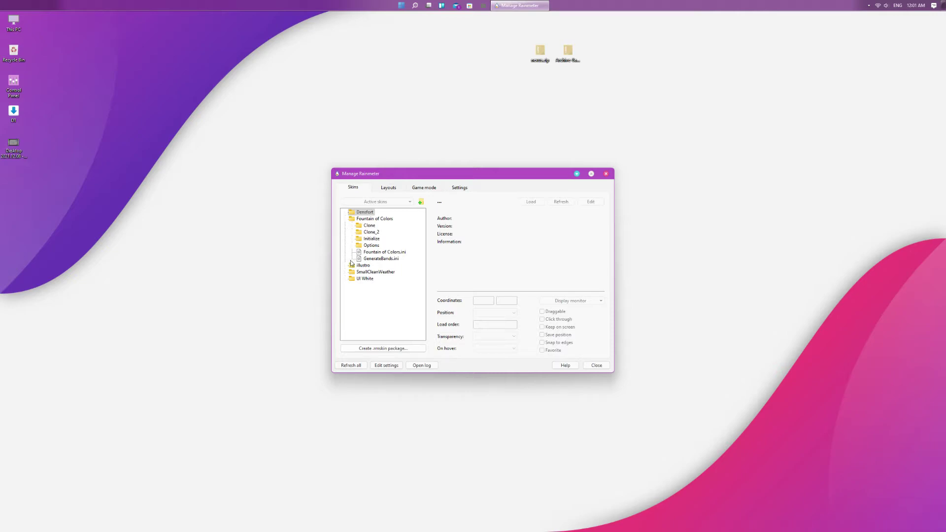
pyautogui.click(394, 254)
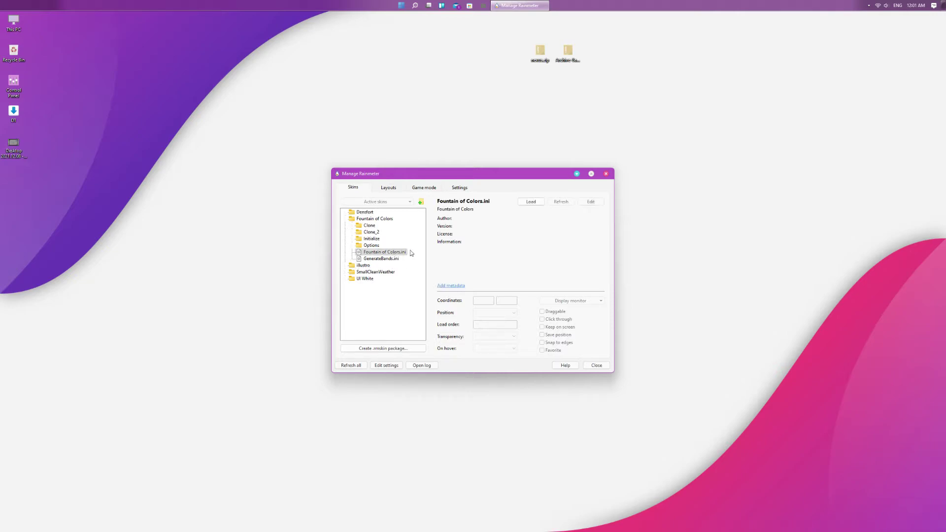
pyautogui.click(533, 203)
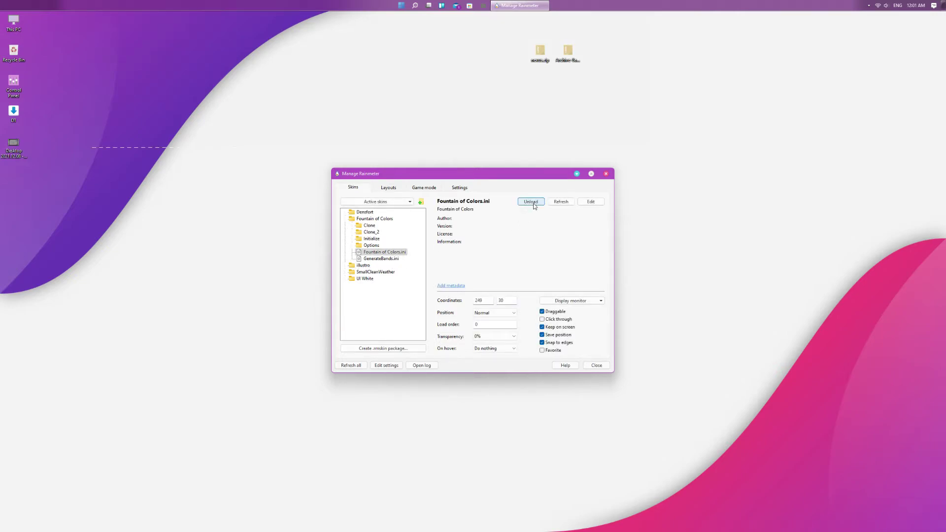
# - Load the general.ini options of Fountain of Colors to set the rotation angle to 90° and slightly reduce the visualizer height
pyautogui.click(352, 246)
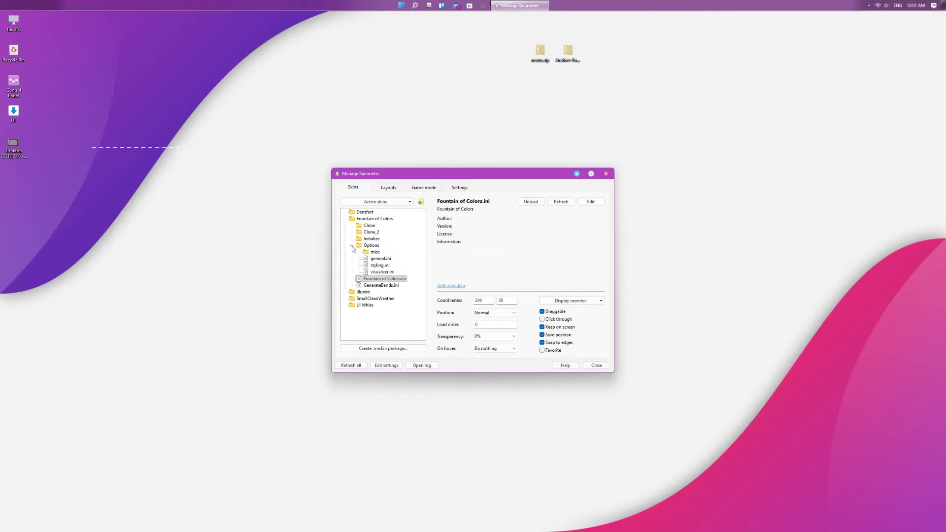
pyautogui.click(384, 260)
pyautogui.click(533, 202)
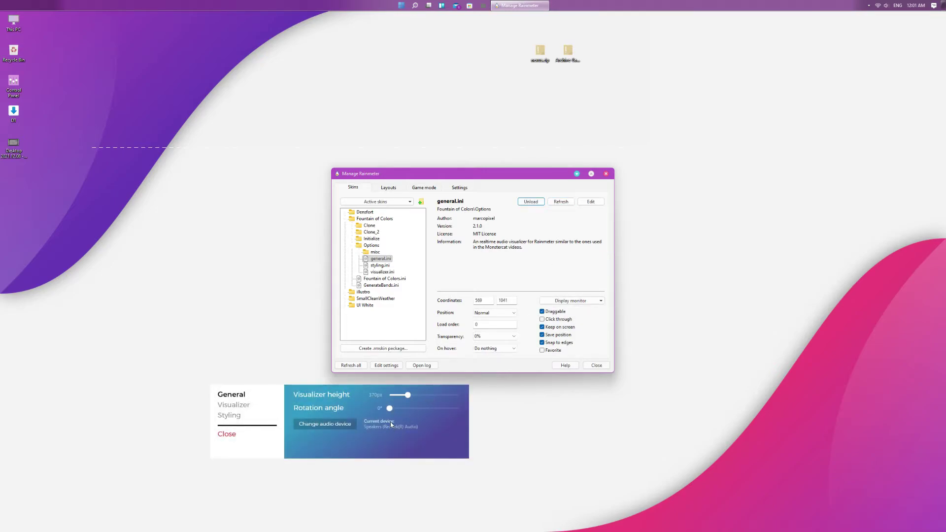
pyautogui.moveTo(391, 413); pyautogui.dragTo(408, 413)
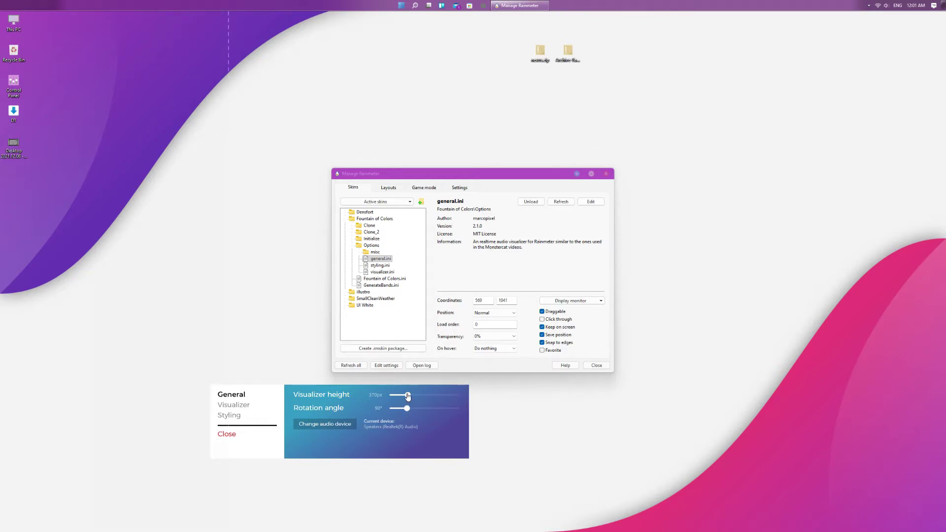
pyautogui.moveTo(407, 396); pyautogui.dragTo(403, 398)
# - Slightly reduce the visualizer's bar width, bar gap and bar count, and adjust its sensitivity
pyautogui.click(243, 408)
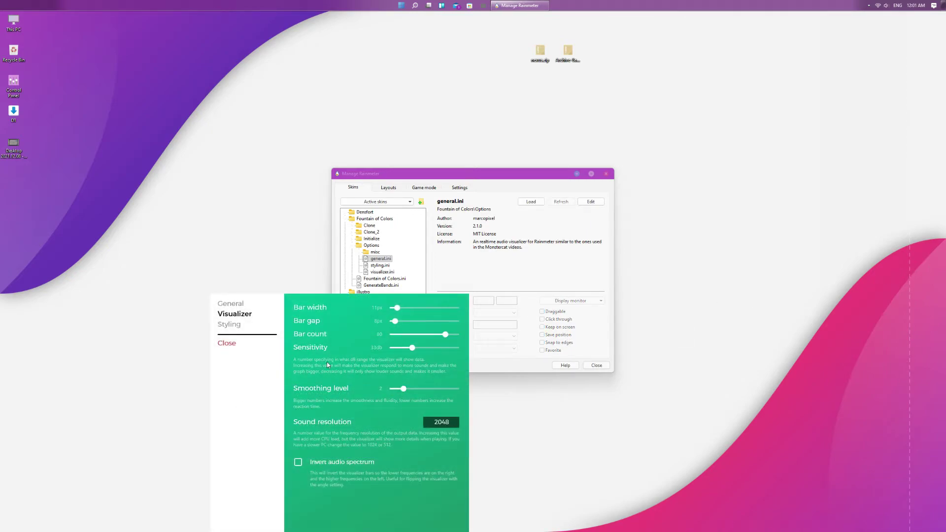
pyautogui.moveTo(397, 311); pyautogui.dragTo(392, 313)
pyautogui.moveTo(396, 324); pyautogui.dragTo(394, 324)
pyautogui.moveTo(448, 339); pyautogui.dragTo(439, 338)
pyautogui.moveTo(412, 351); pyautogui.dragTo(412, 351)
# - Set the visualizer's skin color to white, and close its options panel
pyautogui.click(230, 325)
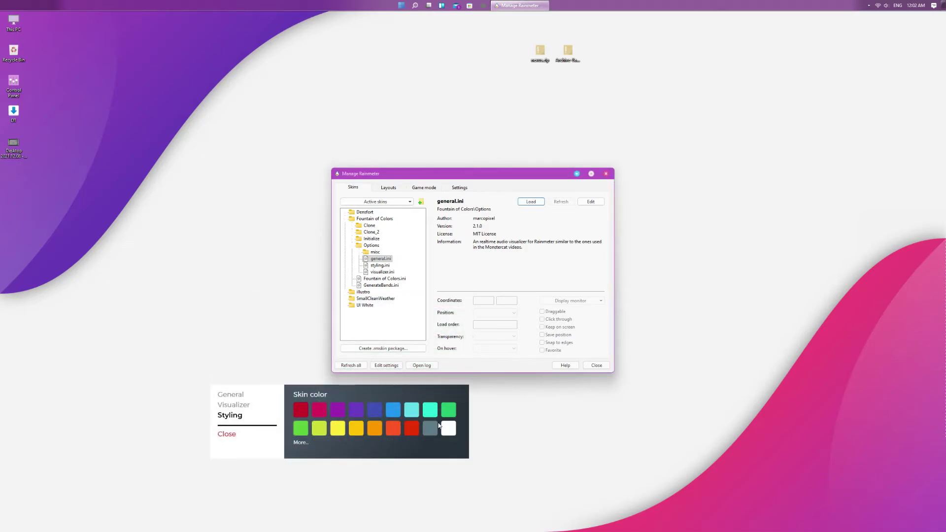
pyautogui.click(449, 429)
pyautogui.click(228, 435)
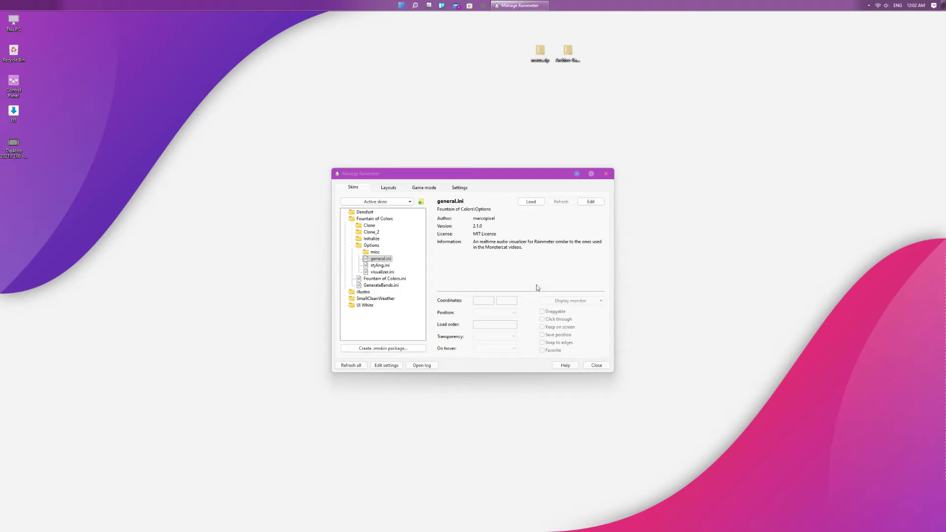
# - Collapse the Fountain of Colors folder, and load the Densfort Date.ini skin
pyautogui.click(345, 219)
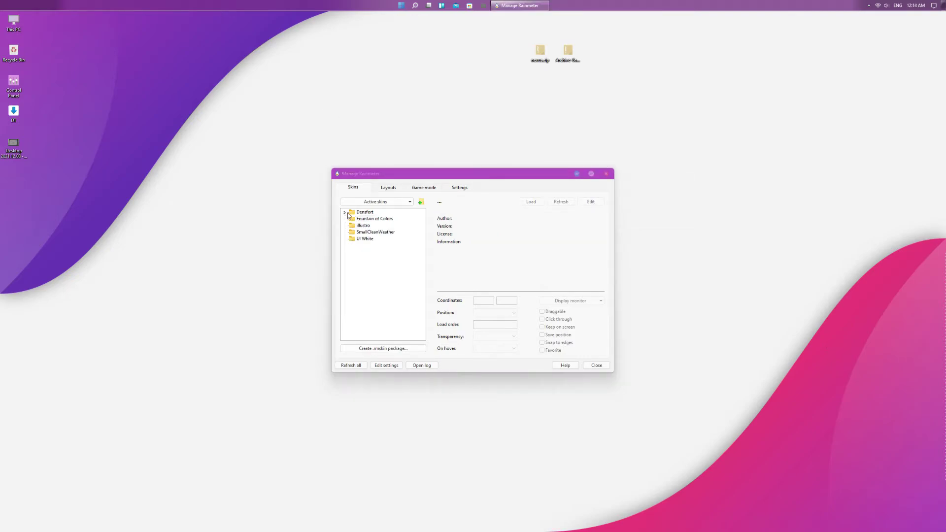
pyautogui.click(345, 212)
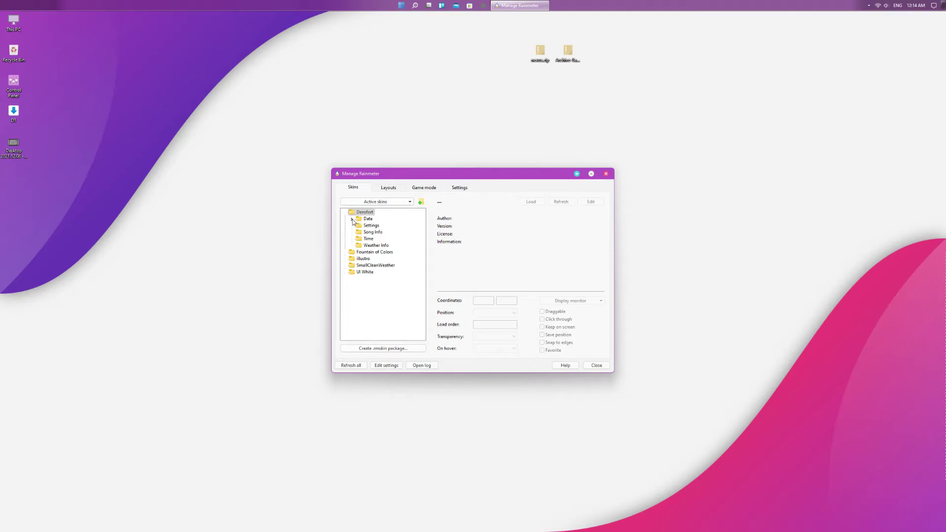
pyautogui.click(352, 219)
pyautogui.click(378, 225)
pyautogui.click(530, 201)
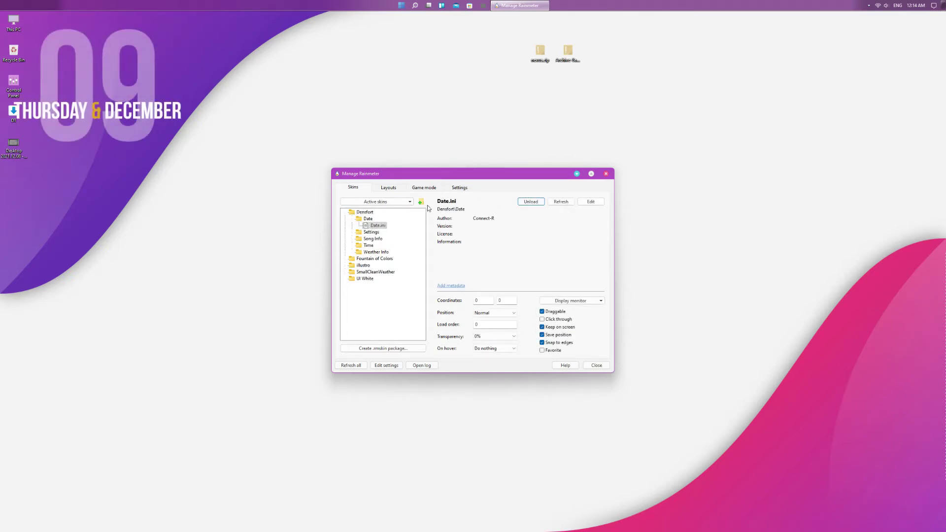
# - Load the Densfort Time.ini skin, and move the Manage Rainmeter window farther away from the loaded desktop skins
pyautogui.click(352, 246)
pyautogui.click(378, 252)
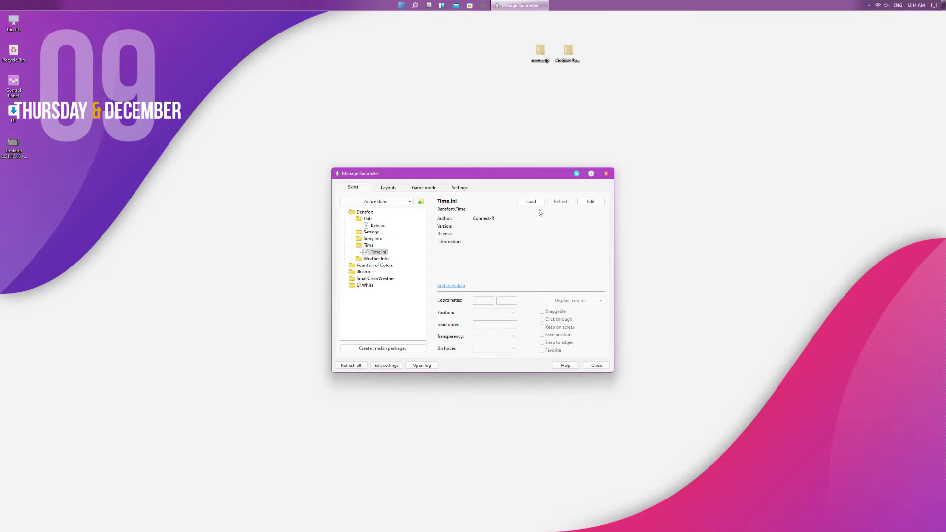
pyautogui.click(536, 203)
pyautogui.moveTo(475, 195); pyautogui.dragTo(569, 200)
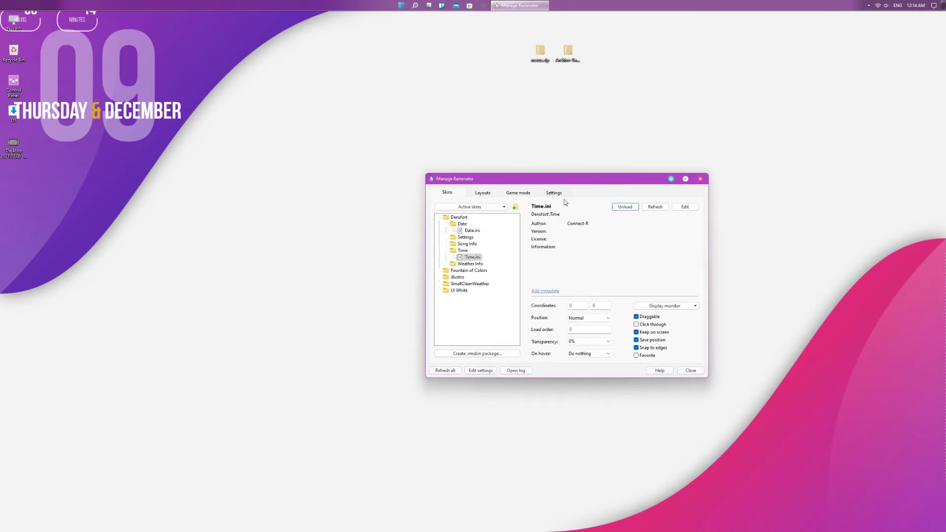
# - Load the Densfort Settings.ini skin, and move its panel to a clear area of the desktop
pyautogui.click(464, 237)
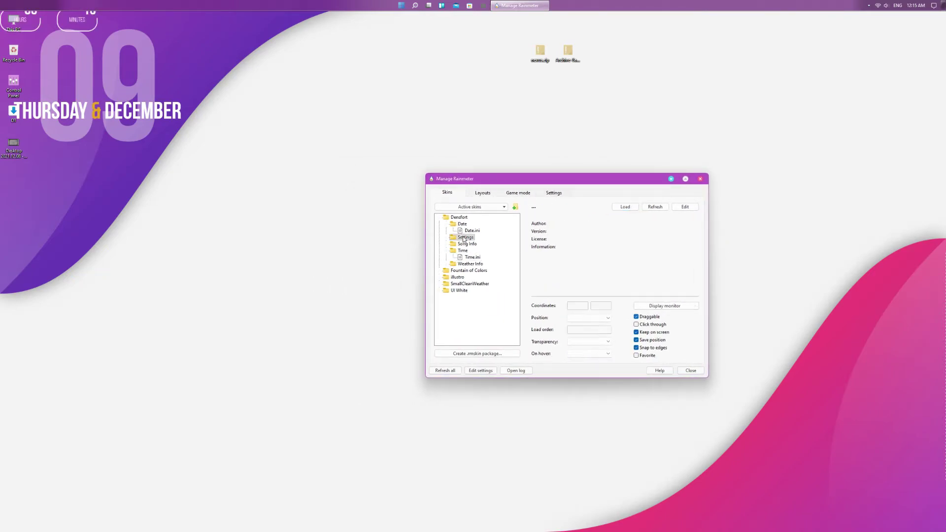
pyautogui.click(475, 244)
pyautogui.click(624, 207)
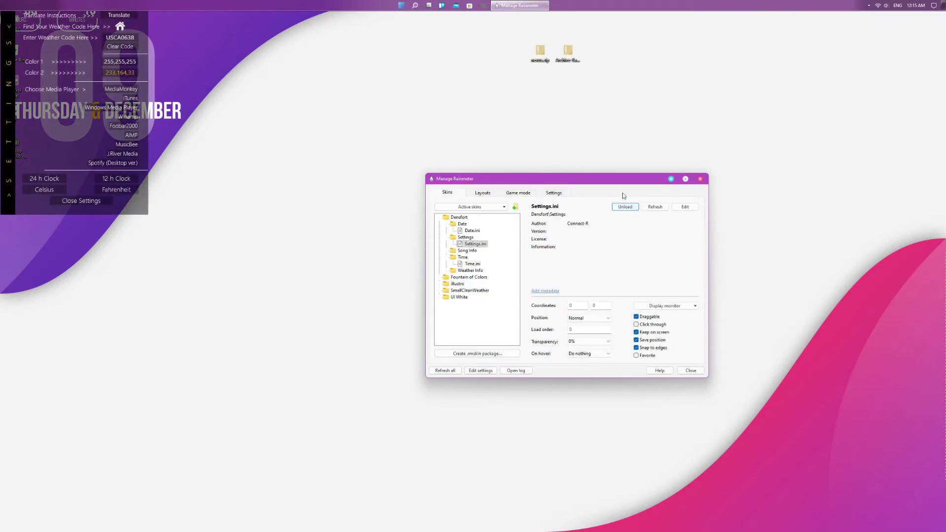
pyautogui.moveTo(146, 22); pyautogui.dragTo(322, 233)
# - Set Densfort's Color 1 to the purple 103,58,183 sampled from the wallpaper
pyautogui.click(320, 285)
pyautogui.click(520, 303)
pyautogui.click(48, 279)
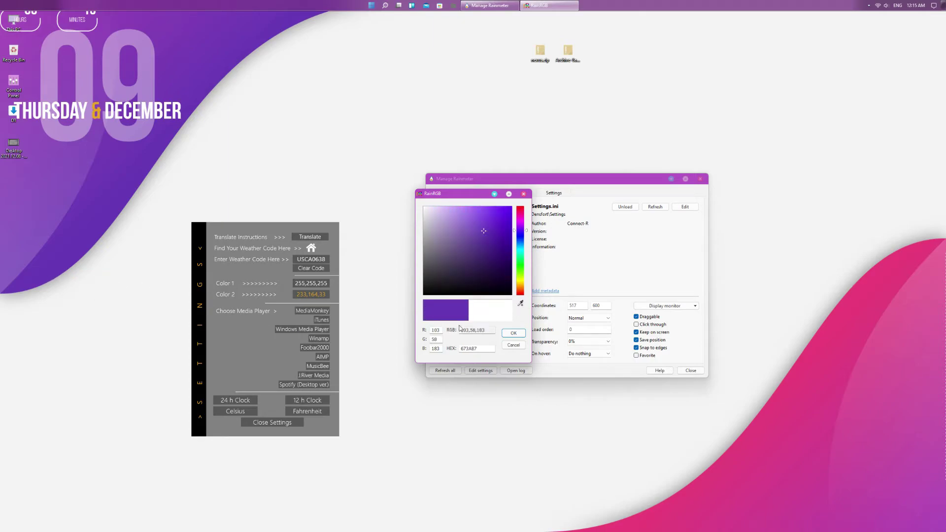
pyautogui.click(513, 333)
# - Set Densfort's Color 2 to the pink 231,65,128 sampled from the wallpaper
pyautogui.click(317, 296)
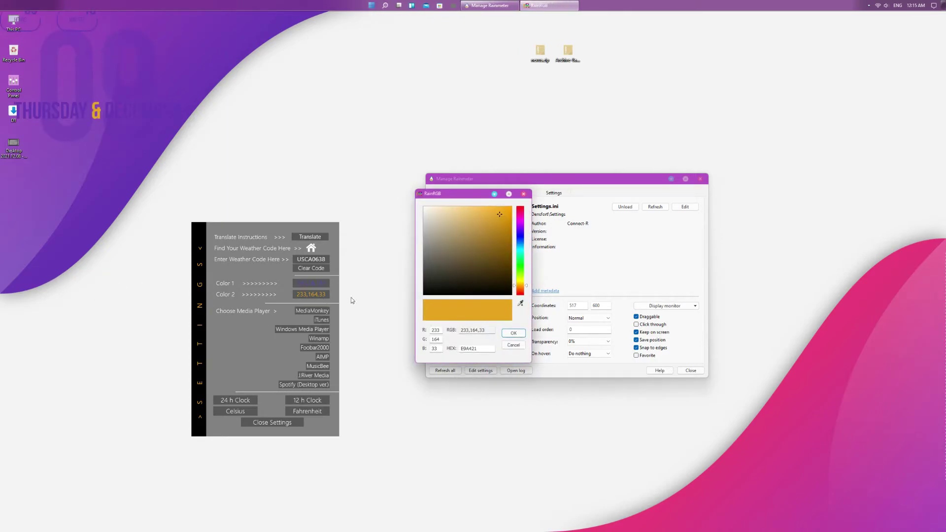
pyautogui.click(520, 303)
pyautogui.click(702, 484)
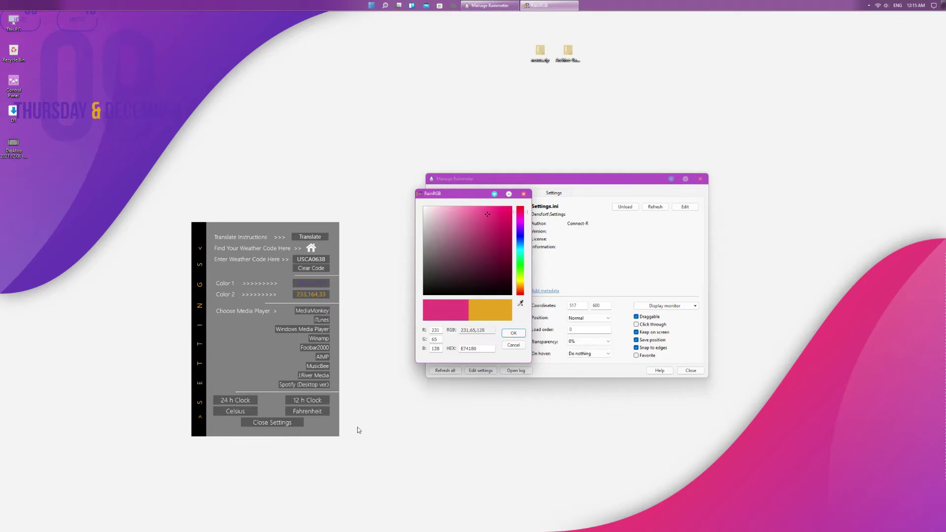
pyautogui.click(513, 334)
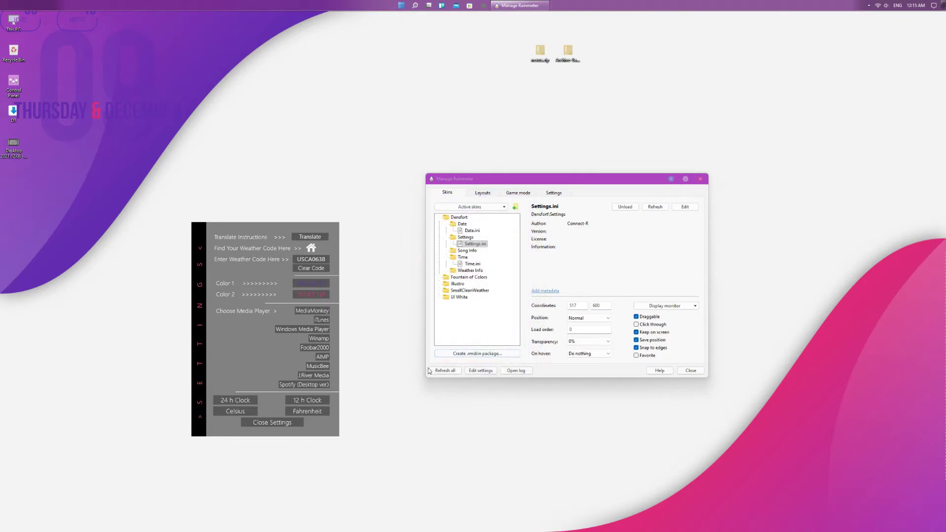
# - Switch Densfort to the 12 h clock and close its settings, then collapse its folder and move the Manage Rainmeter window aside
pyautogui.click(310, 401)
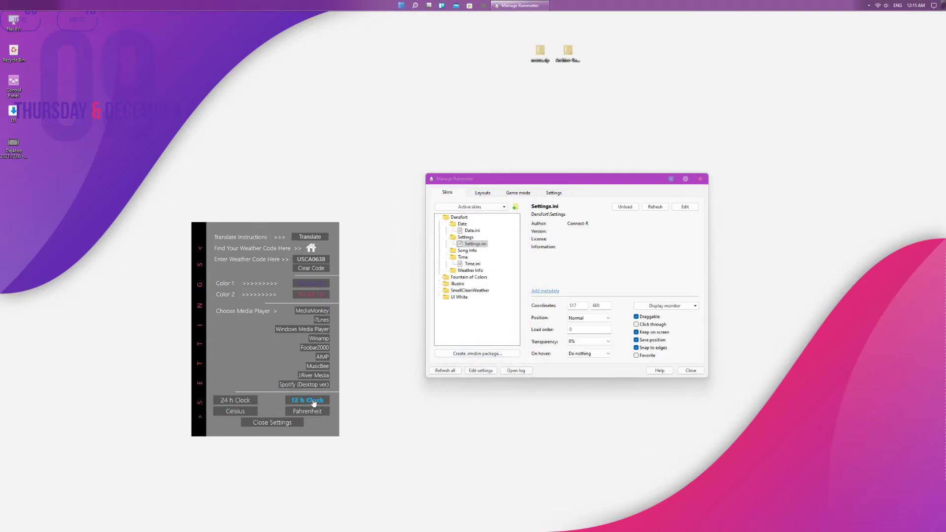
pyautogui.click(267, 423)
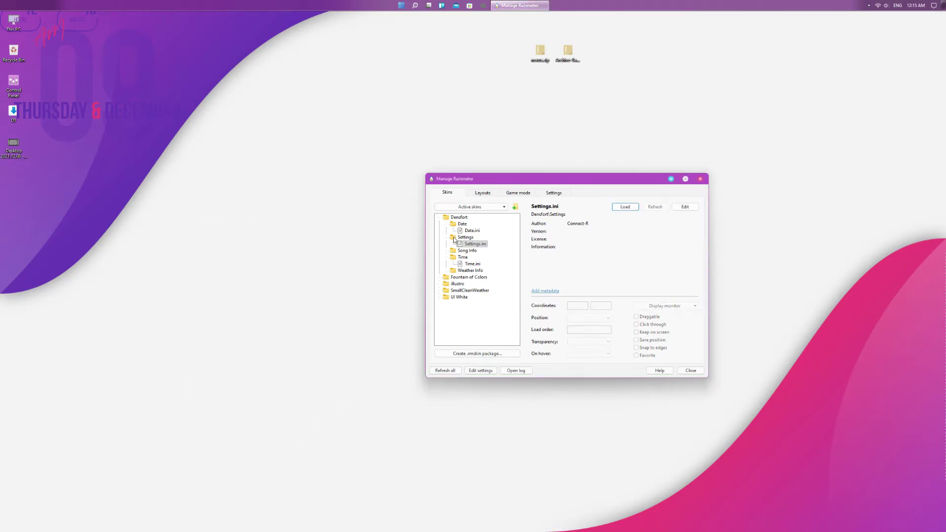
pyautogui.doubleClick(446, 217)
pyautogui.moveTo(578, 180); pyautogui.dragTo(765, 170)
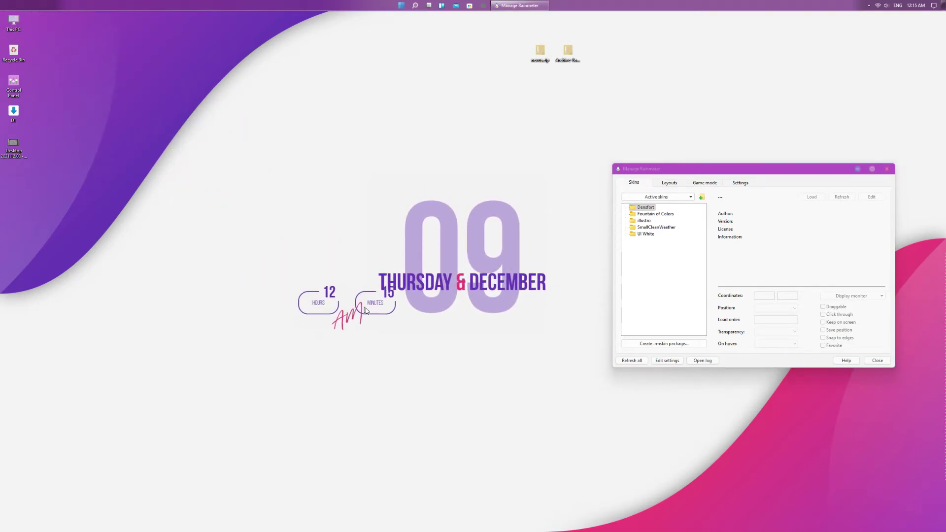
# - Center the date skin on the desktop and align the time skin directly beneath it
pyautogui.click(402, 6)
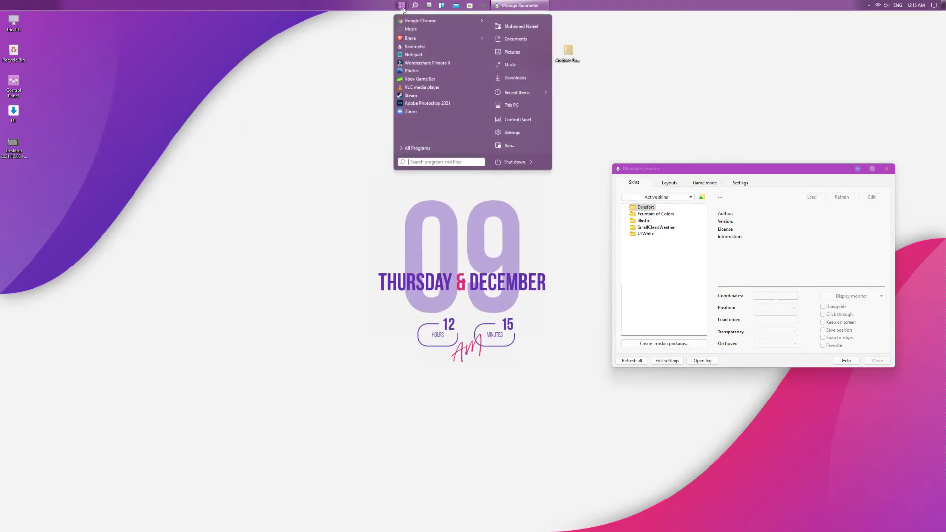
pyautogui.click(496, 216)
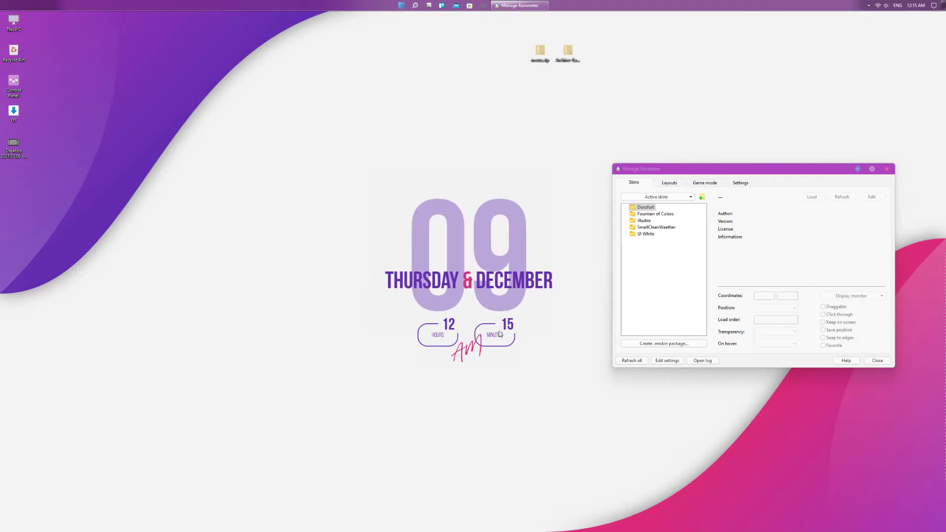
pyautogui.moveTo(469, 370); pyautogui.dragTo(471, 367)
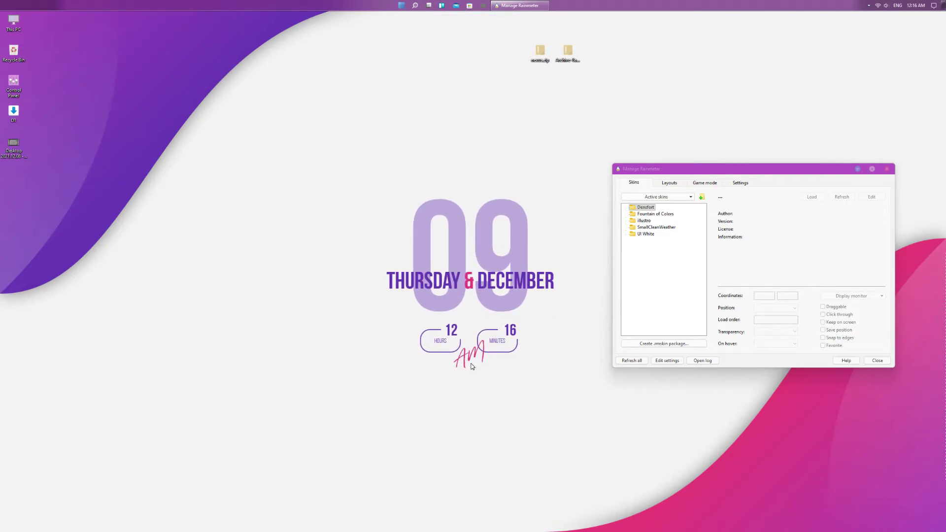
# - Set the position of both the Densfort date and time skins to On desktop
pyautogui.rightClick(521, 238)
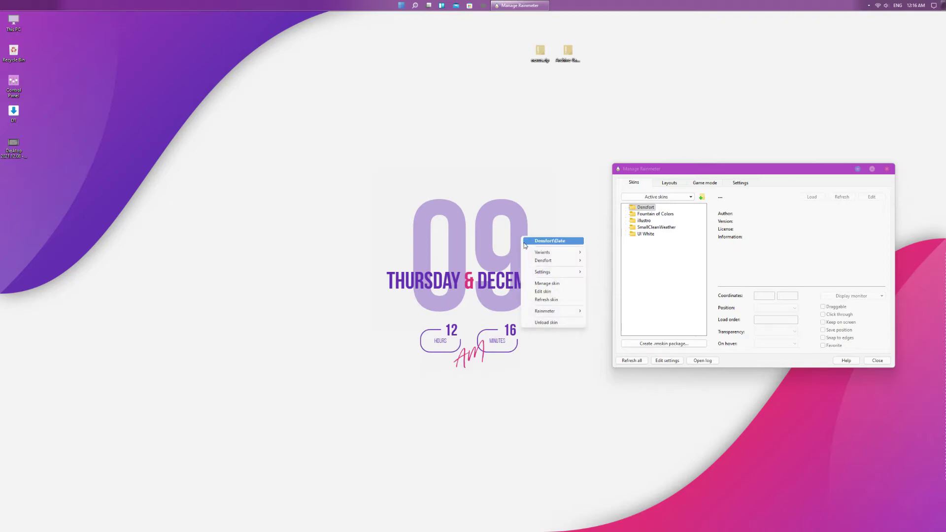
pyautogui.moveTo(547, 262)
pyautogui.moveTo(601, 272)
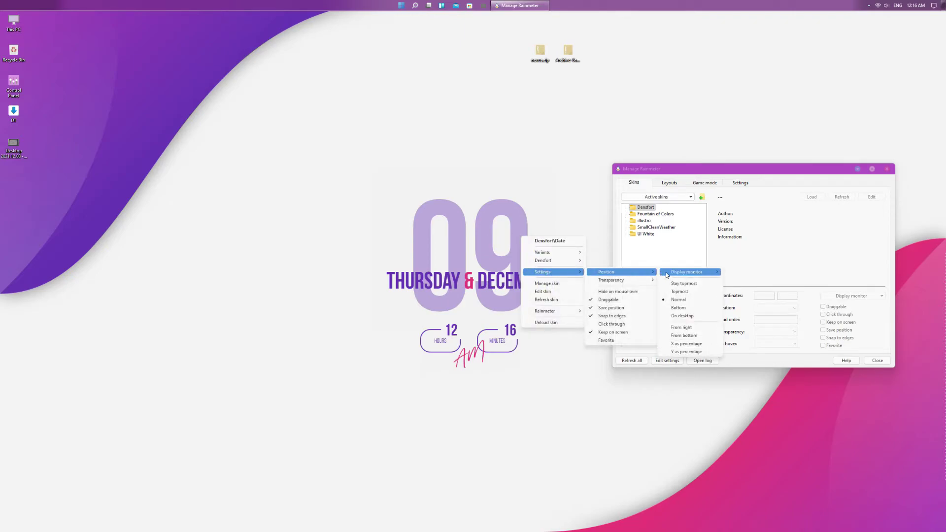
pyautogui.click(687, 315)
pyautogui.rightClick(502, 347)
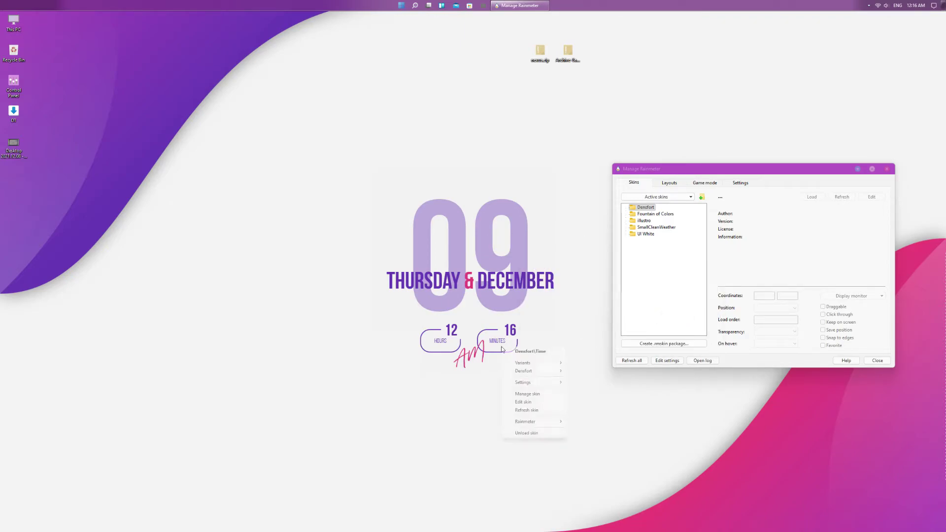
pyautogui.moveTo(524, 383)
pyautogui.moveTo(592, 383)
pyautogui.click(675, 427)
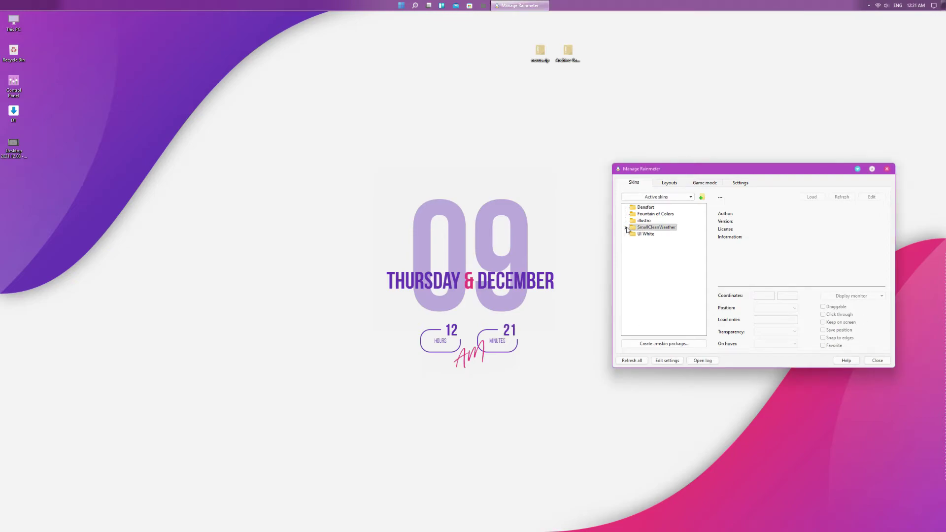
# - Load the SmallCleanWeather Location.ini skin, and move it above the date skin
pyautogui.click(627, 228)
pyautogui.click(674, 261)
pyautogui.click(813, 197)
pyautogui.click(484, 179)
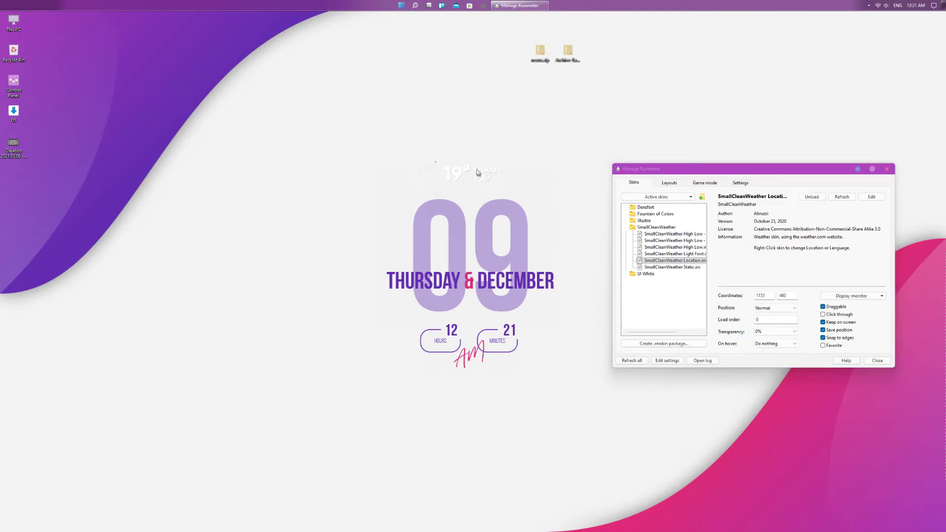
# - Recolor the weather skin with the pink sampled from the wallpaper, and center it above the date
pyautogui.rightClick(426, 173)
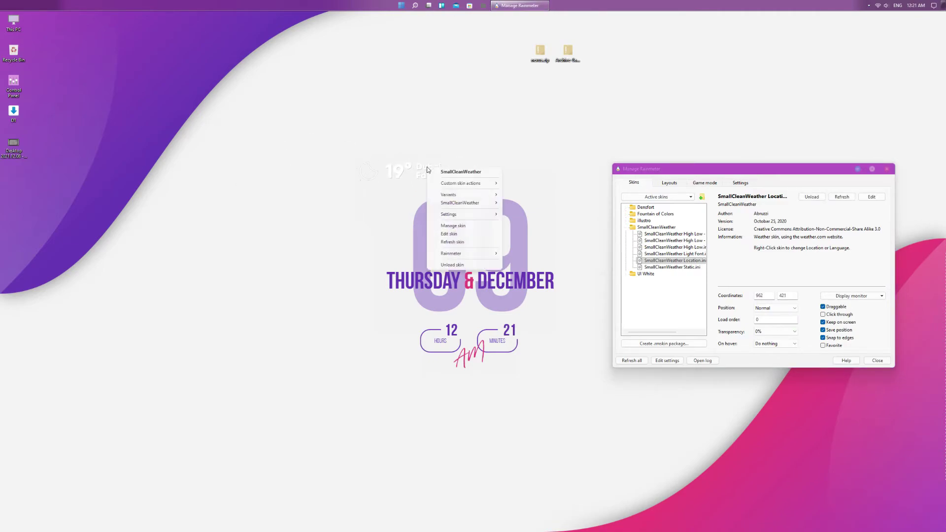
pyautogui.moveTo(478, 186)
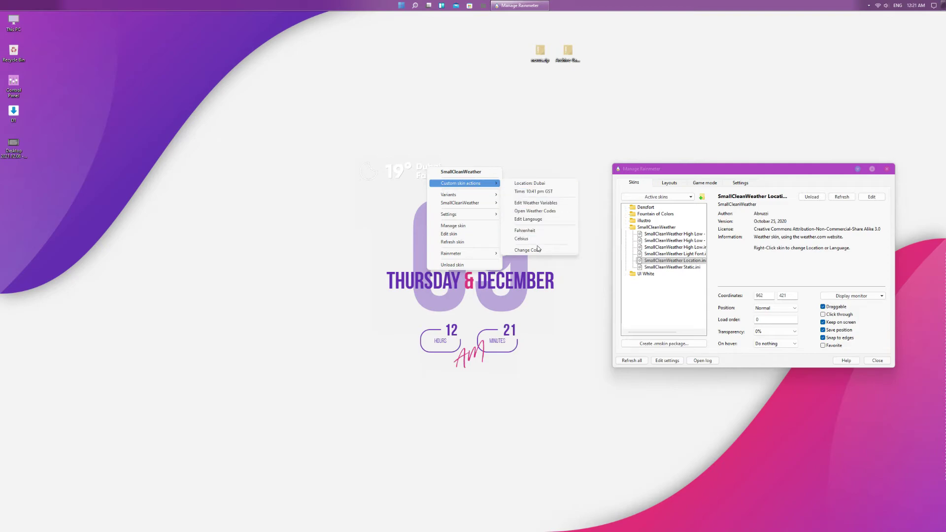
pyautogui.click(534, 250)
pyautogui.click(521, 304)
pyautogui.click(678, 483)
pyautogui.click(513, 333)
pyautogui.moveTo(437, 173); pyautogui.dragTo(496, 182)
# - Open the weather skin's variables file, and show the browser page with Matale's coordinates in a smaller window beside it
pyautogui.rightClick(492, 196)
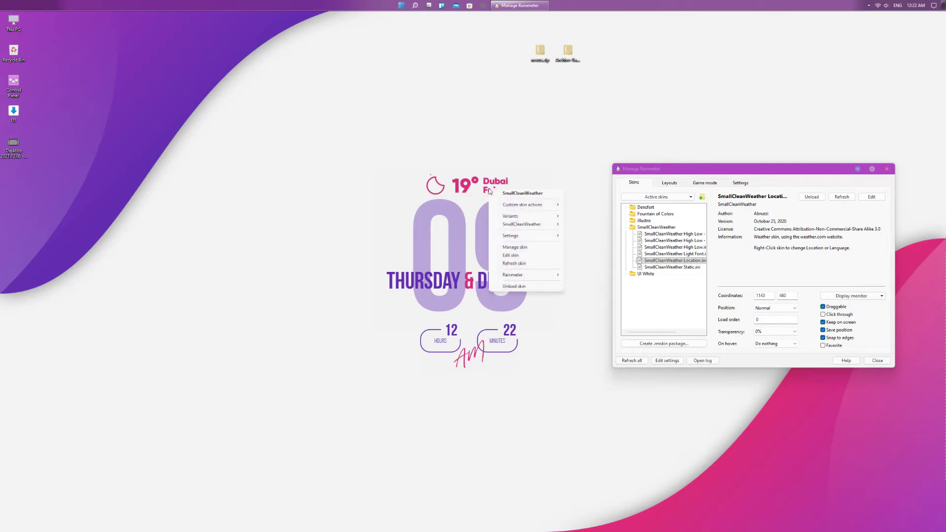
pyautogui.moveTo(514, 205)
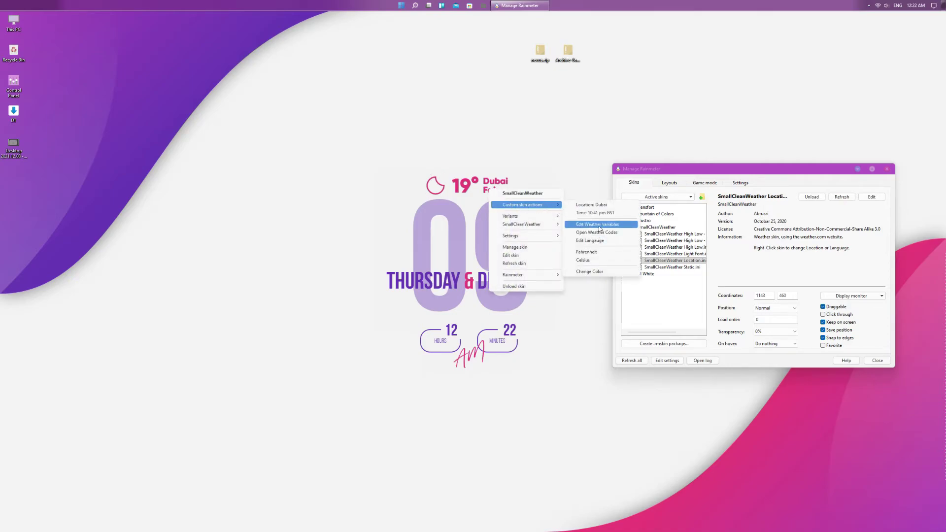
pyautogui.click(595, 225)
pyautogui.click(371, 6)
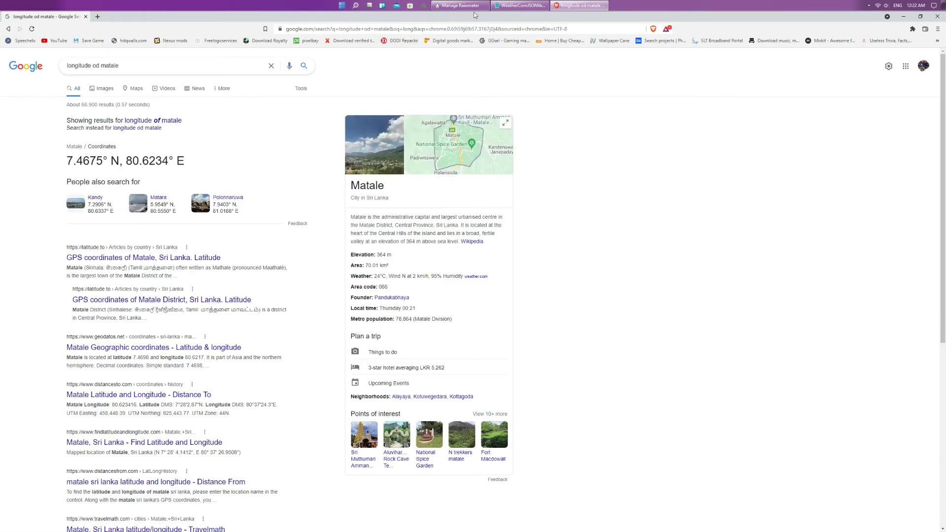
pyautogui.click(920, 17)
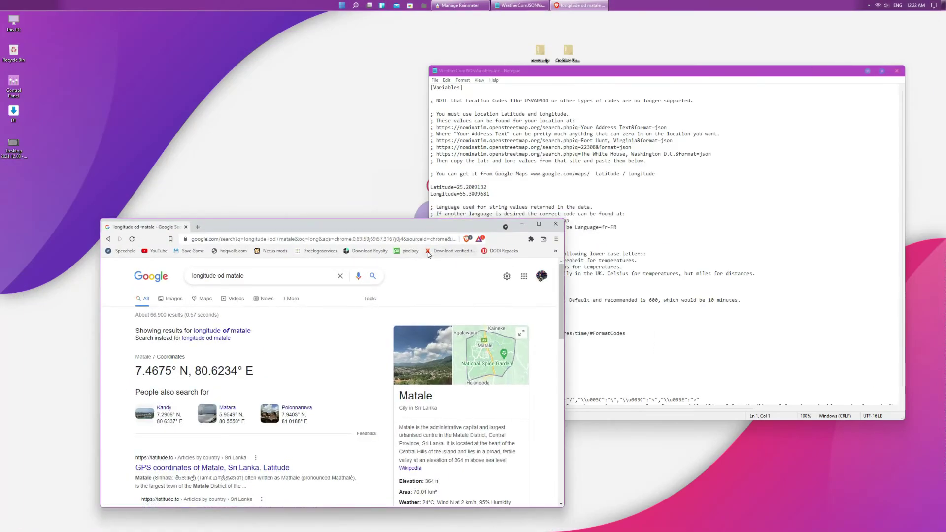
# - Copy Matale's latitude from the search result, and set the Latitude variable to 7.4675
pyautogui.moveTo(142, 371); pyautogui.dragTo(168, 371)
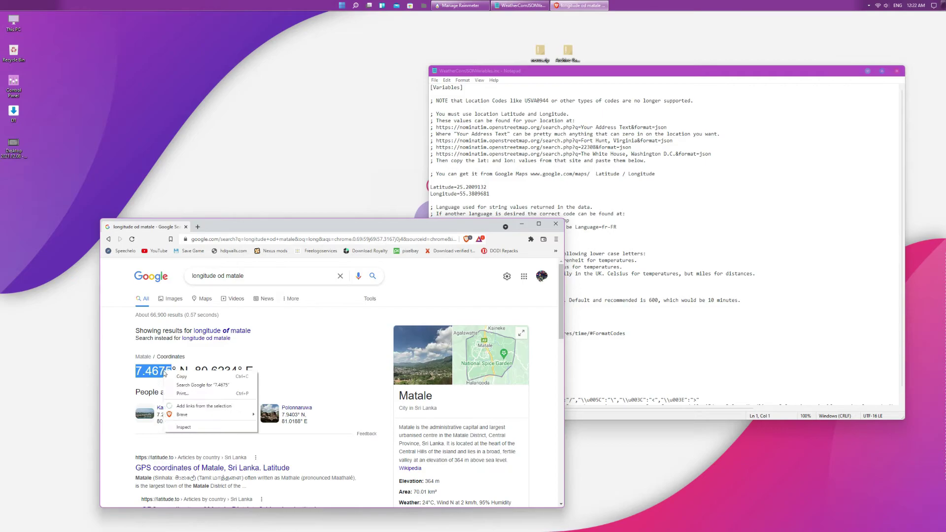
pyautogui.moveTo(458, 188); pyautogui.dragTo(488, 187)
pyautogui.rightClick(483, 189)
pyautogui.click(508, 220)
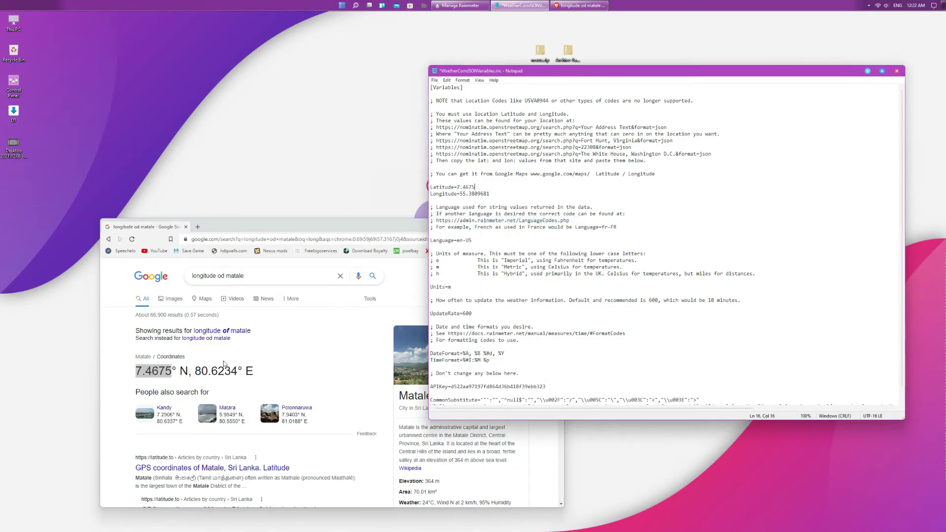
# - Copy Matale's longitude from the search result, and set the Longitude variable to 80.6234
pyautogui.moveTo(196, 372); pyautogui.dragTo(225, 371)
pyautogui.rightClick(229, 370)
pyautogui.click(276, 385)
pyautogui.click(500, 200)
pyautogui.moveTo(461, 194); pyautogui.dragTo(482, 195)
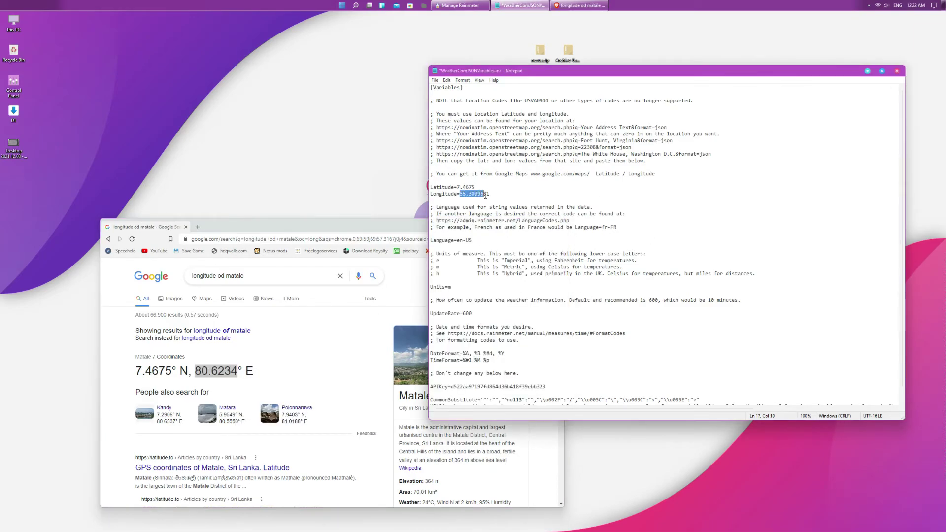
pyautogui.rightClick(486, 197)
pyautogui.click(505, 227)
# - Close the variables file with its changes saved, and refresh the weather skin
pyautogui.click(897, 71)
pyautogui.click(453, 283)
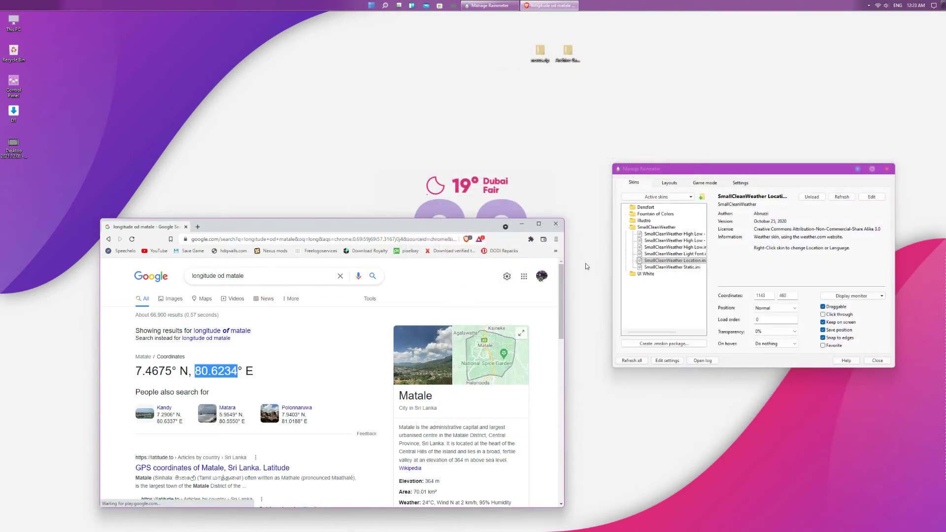
pyautogui.rightClick(494, 198)
pyautogui.click(508, 260)
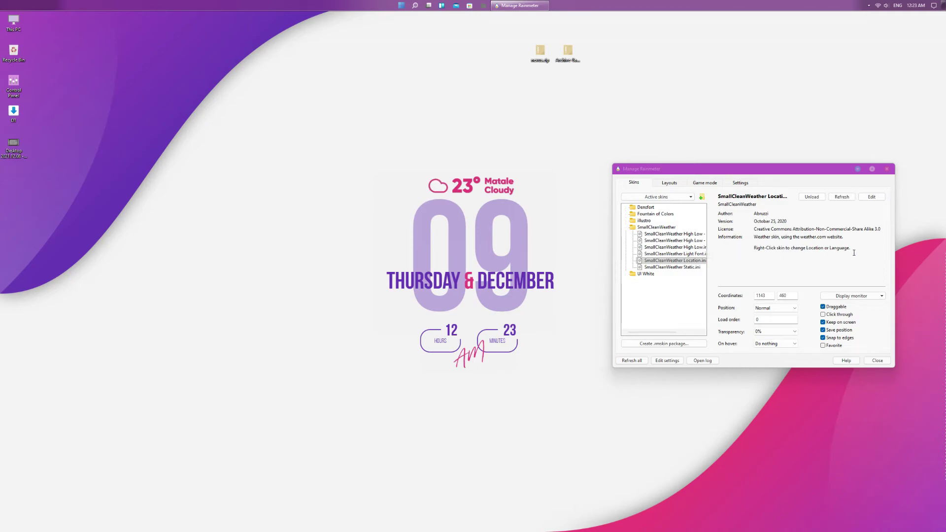
# - Set the weather skin's position to On desktop, and collapse the SmallCleanWeather folder
pyautogui.click(775, 308)
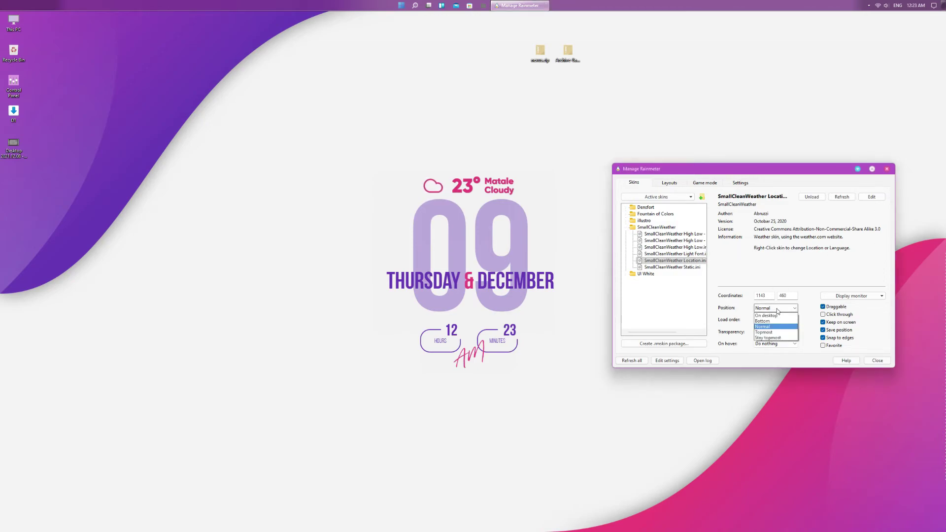
pyautogui.click(778, 316)
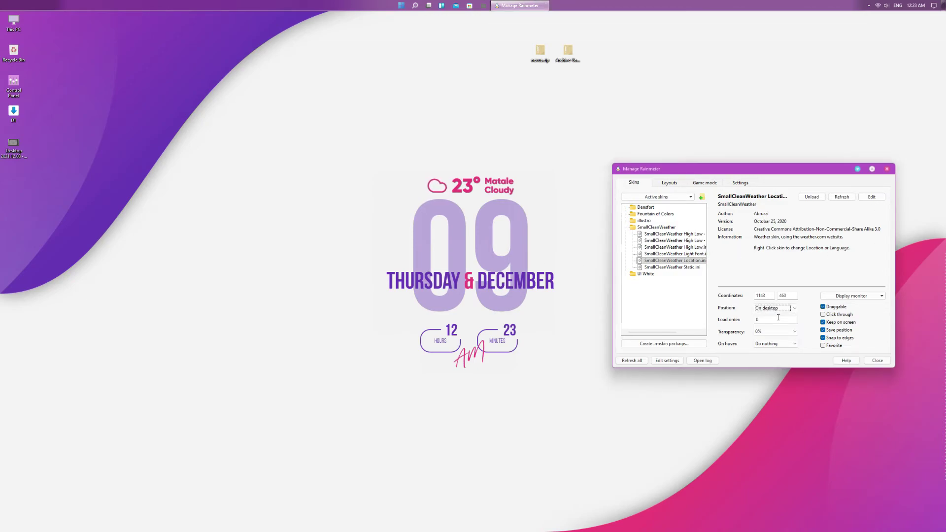
pyautogui.click(625, 228)
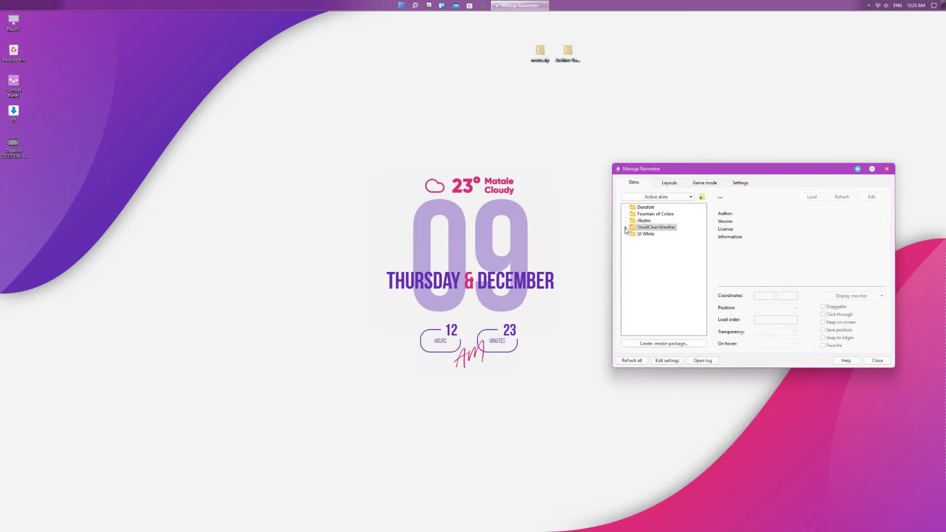
# - Load the Power (no text).ini skin from UI White, and place it in the desktop's lower-right corner
pyautogui.click(626, 234)
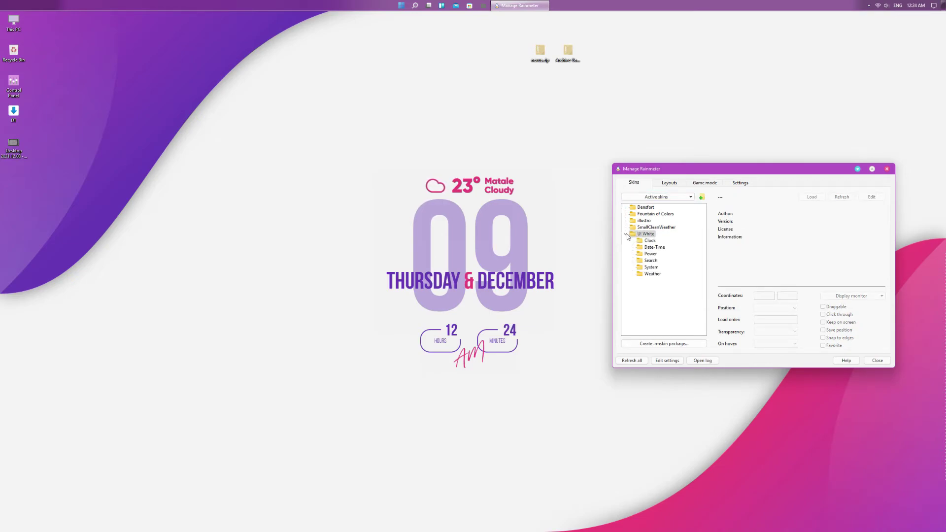
pyautogui.click(633, 254)
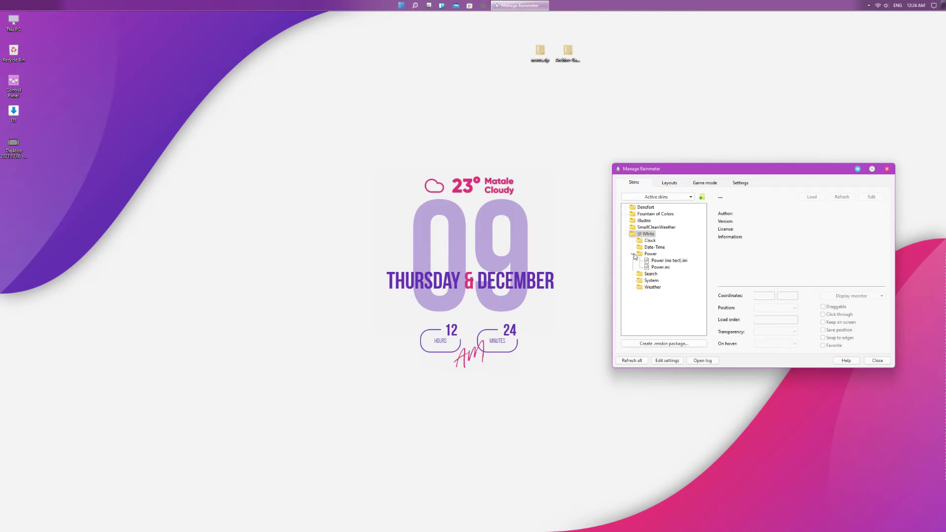
pyautogui.click(669, 260)
pyautogui.click(811, 198)
pyautogui.moveTo(48, 18); pyautogui.dragTo(941, 529)
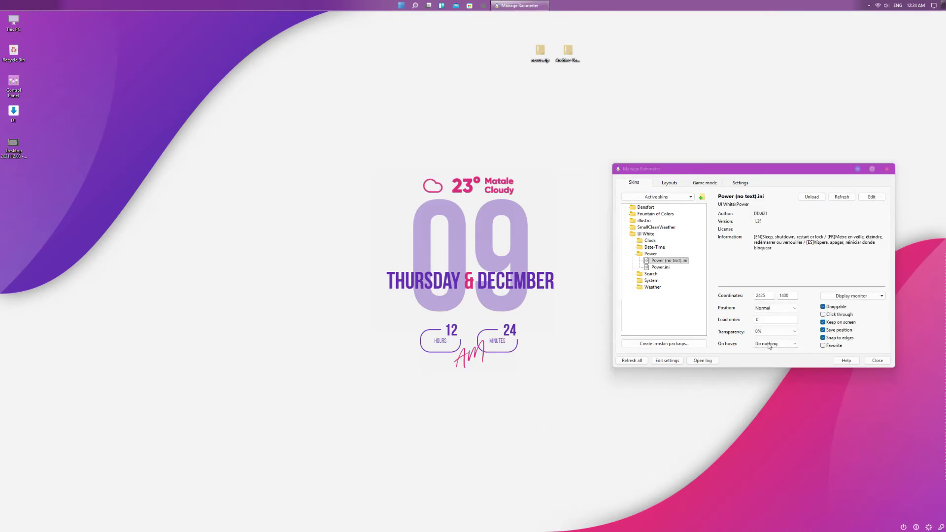
# - Set the Power (no text).ini skin's position to Bottom, and collapse the Power folder
pyautogui.click(780, 308)
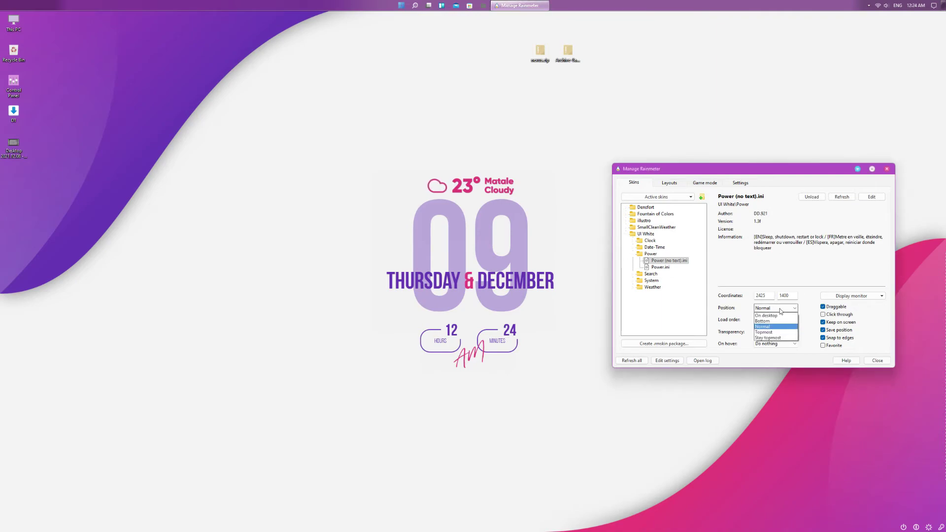
pyautogui.click(777, 321)
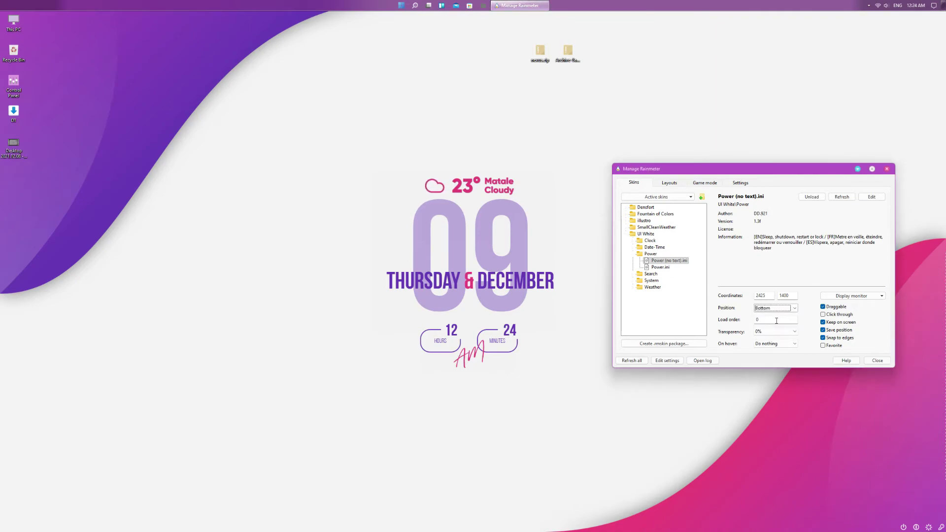
pyautogui.click(633, 255)
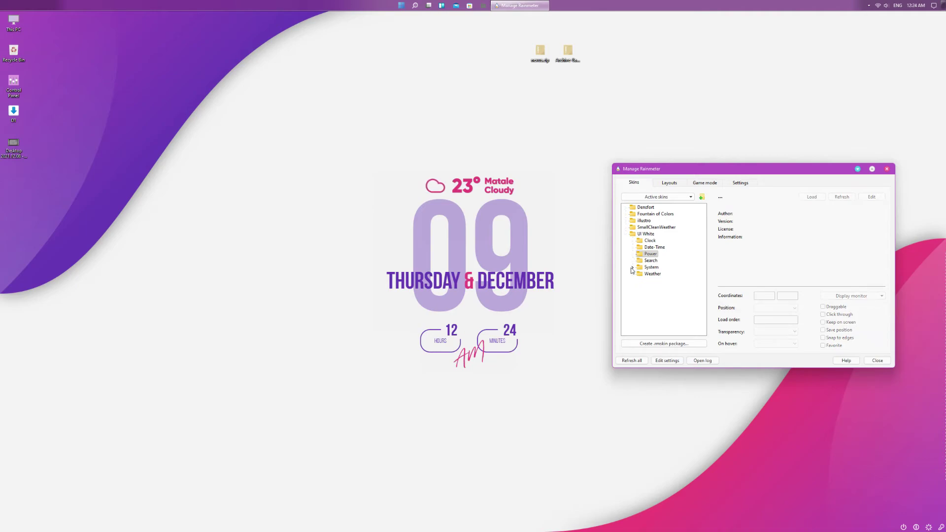
# - Load the CPU.ini skin from UI White's System folder, and place it beside the desktop icons at about X 124, Y 137
pyautogui.click(633, 267)
pyautogui.click(641, 274)
pyautogui.click(665, 281)
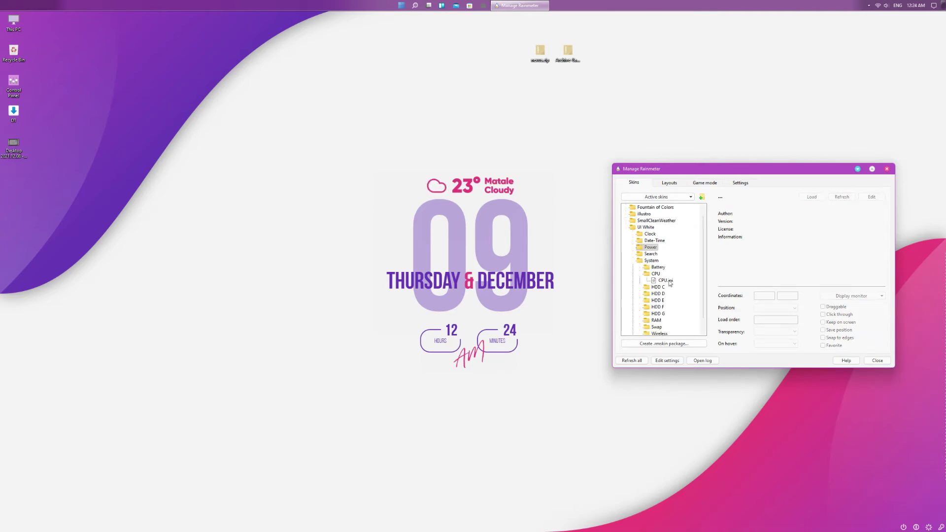
pyautogui.click(812, 197)
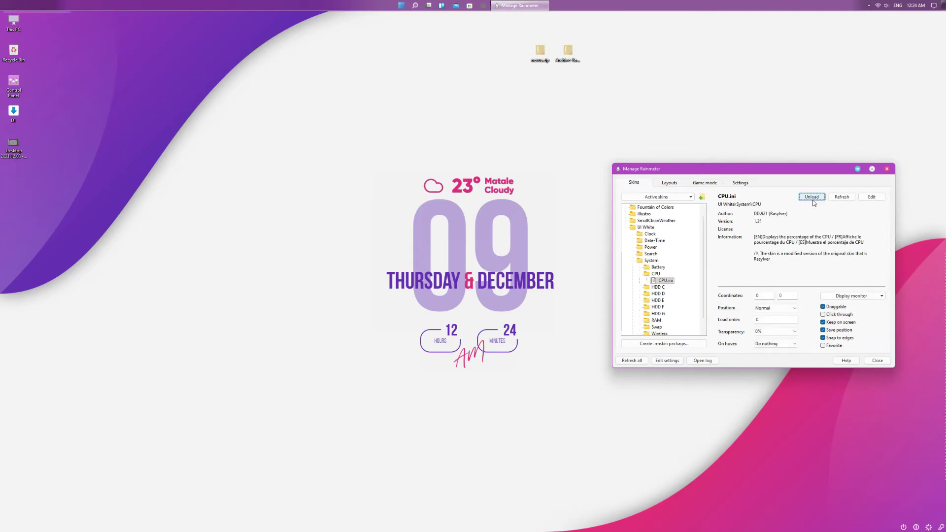
pyautogui.moveTo(63, 16); pyautogui.dragTo(112, 65)
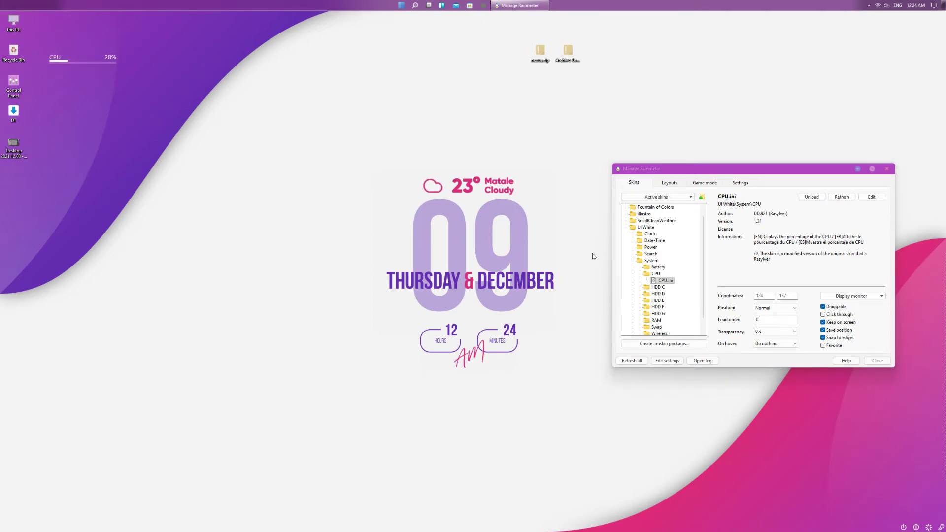
# - Load the RAM.ini skin from the System folder, and place it below the CPU meter at about X 119, Y 199
pyautogui.doubleClick(649, 321)
pyautogui.click(666, 326)
pyautogui.click(811, 197)
pyautogui.moveTo(68, 14); pyautogui.dragTo(109, 88)
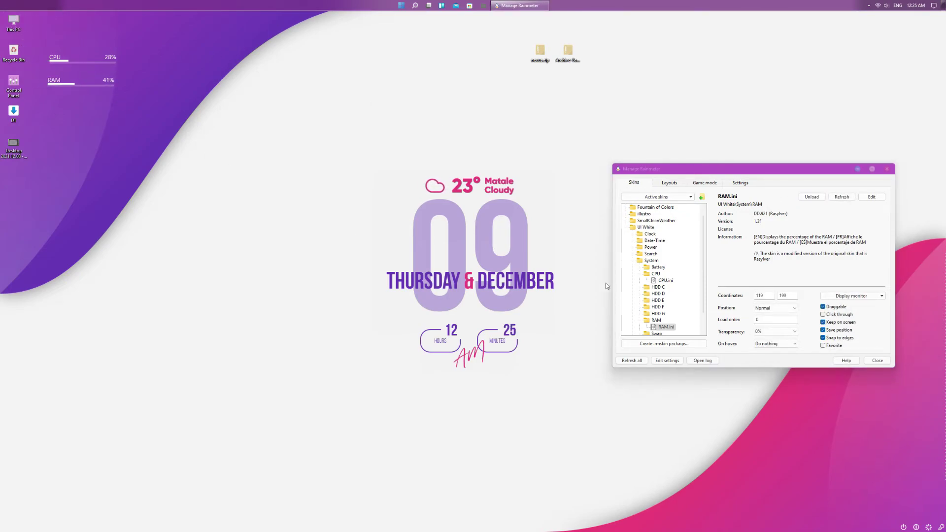
# - Load the Wireless.ini skin from the System folder, and place it below the RAM meter at about X 106, Y 268
pyautogui.click(699, 288)
pyautogui.scroll(-1, 699, 289)
pyautogui.doubleClick(655, 321)
pyautogui.click(669, 327)
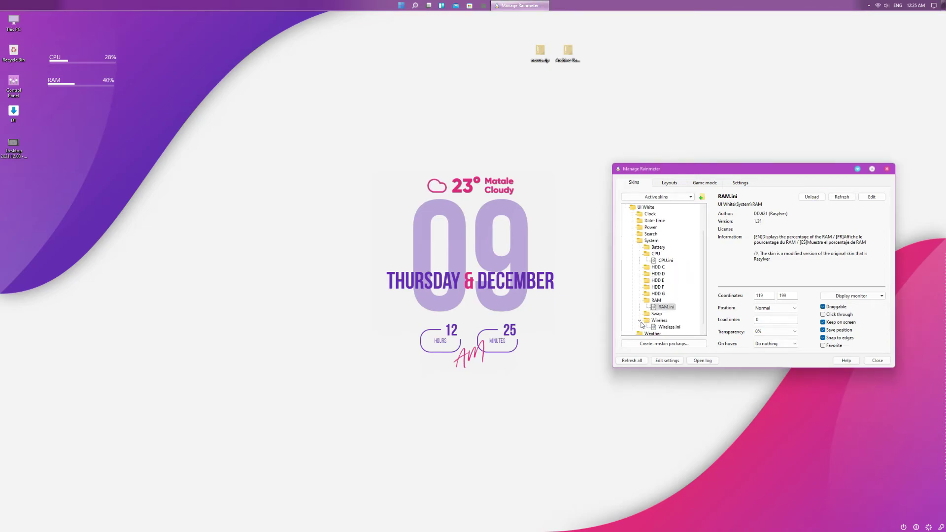
pyautogui.click(812, 197)
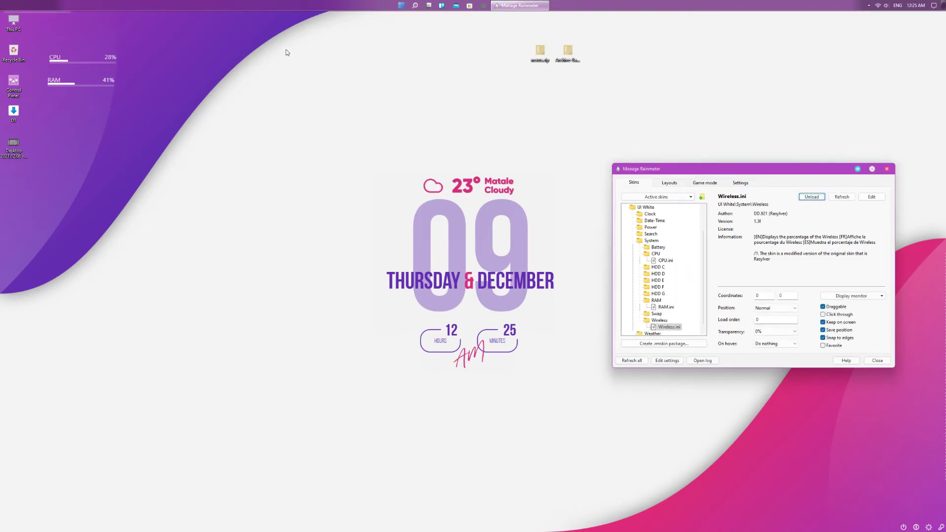
pyautogui.moveTo(62, 14); pyautogui.dragTo(102, 114)
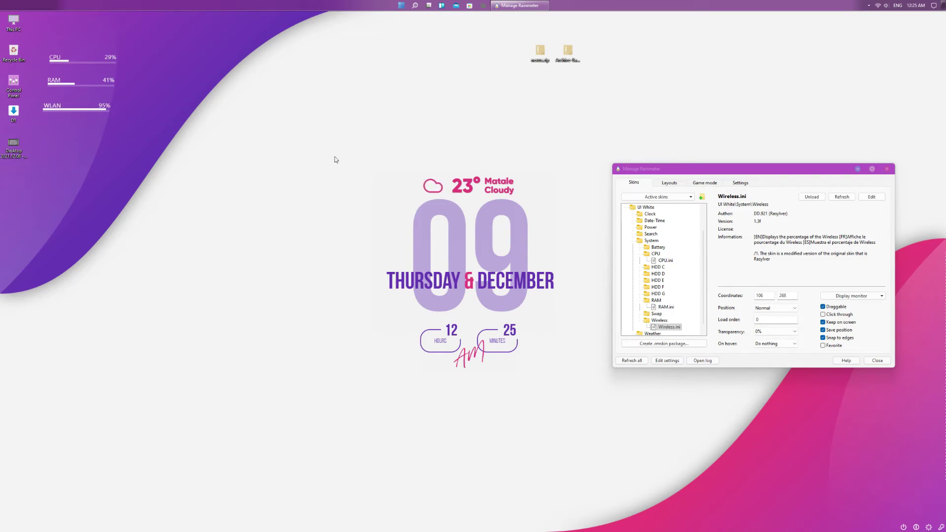
# - Load the HDD.ini skin from the HDD C folder, and place it below the WLAN meter, shifted slightly left
pyautogui.click(641, 269)
pyautogui.click(666, 274)
pyautogui.click(813, 197)
pyautogui.moveTo(65, 9); pyautogui.dragTo(98, 139)
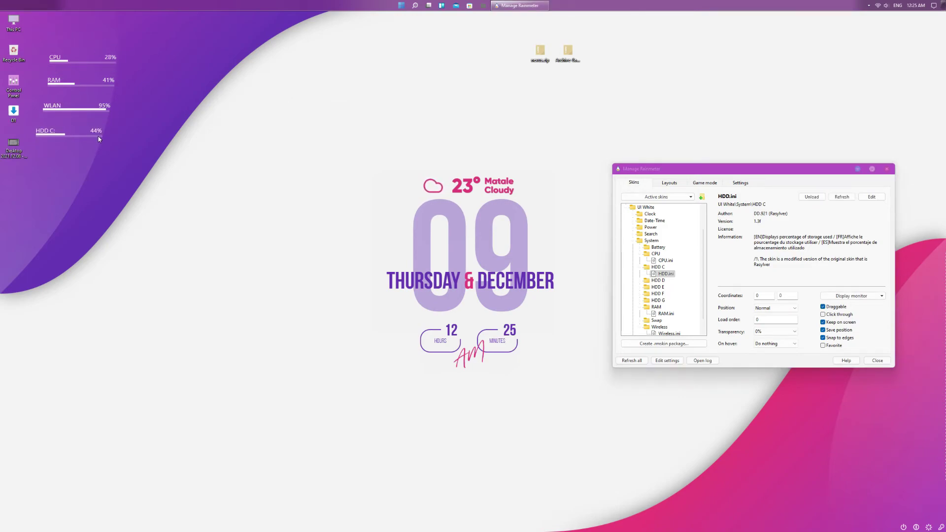
# - Load the HDD.ini skin from the HDD D folder, place it below the HDD C meter, and close the skin manager
pyautogui.click(642, 280)
pyautogui.click(667, 287)
pyautogui.click(812, 197)
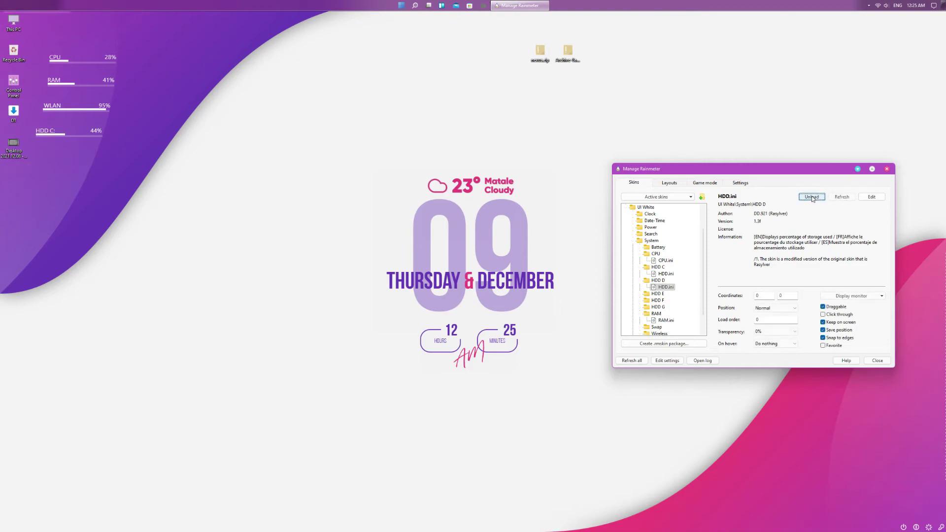
pyautogui.moveTo(79, 21); pyautogui.dragTo(88, 164)
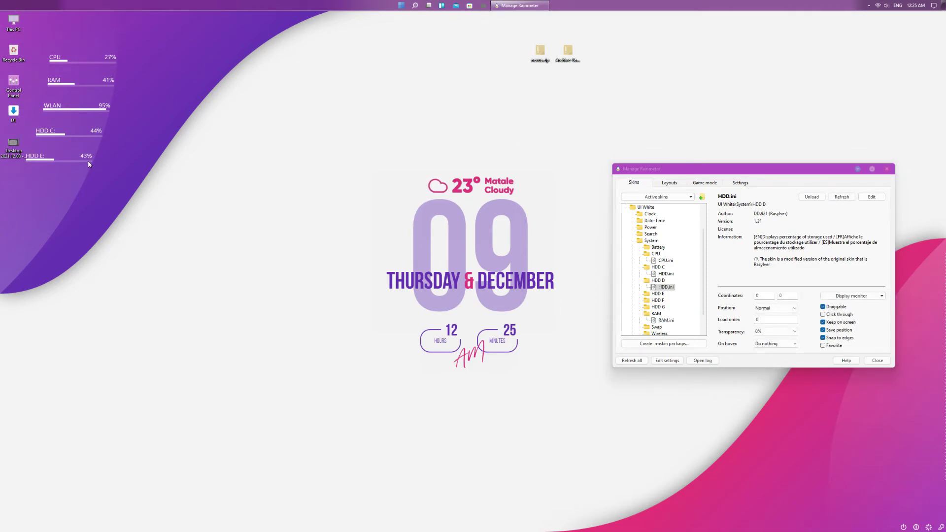
pyautogui.click(626, 208)
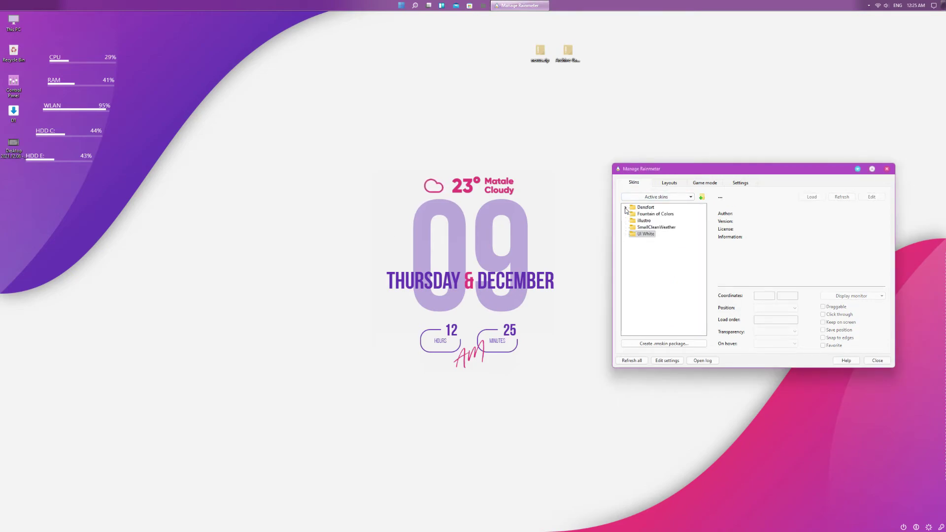
pyautogui.click(887, 169)
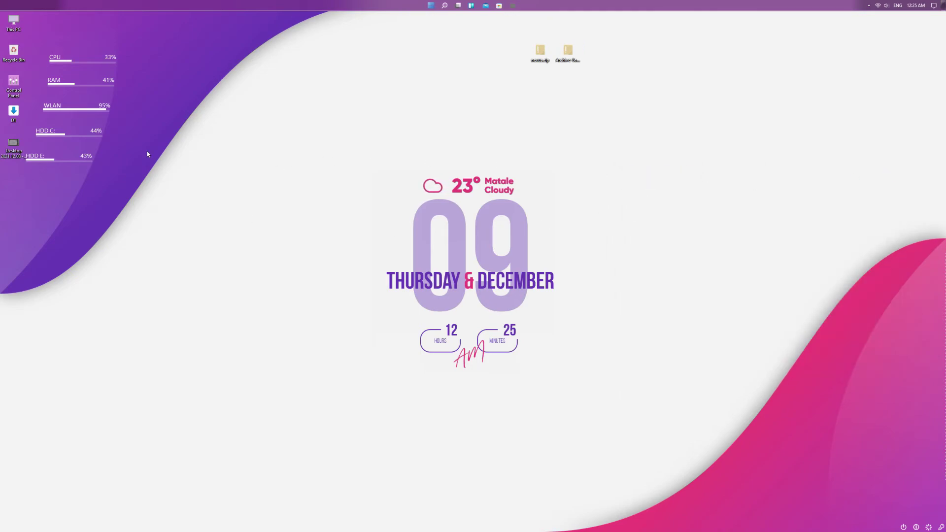
# - Set the position of both hard-drive meters, HDD D and HDD C, to On desktop
pyautogui.rightClick(42, 164)
pyautogui.moveTo(99, 196)
pyautogui.moveTo(185, 198)
pyautogui.click(224, 239)
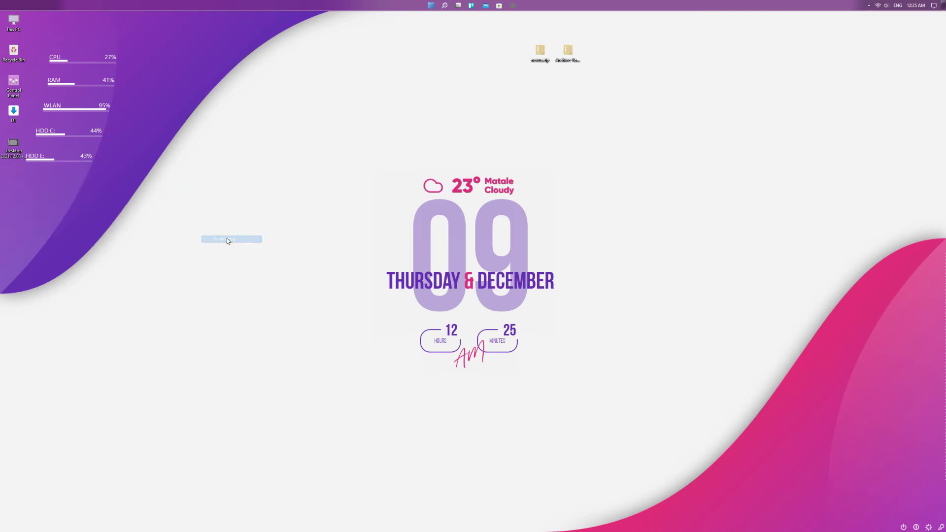
pyautogui.rightClick(41, 135)
pyautogui.moveTo(88, 170)
pyautogui.moveTo(172, 173)
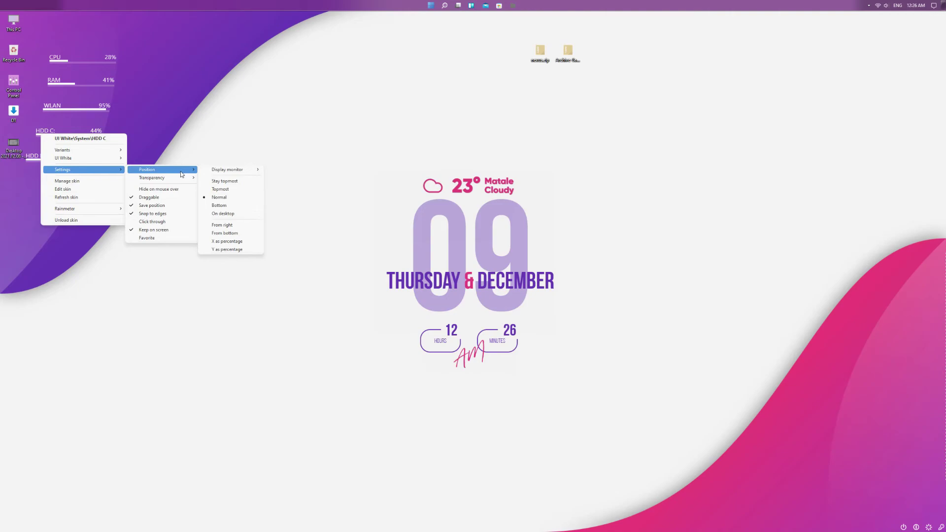
pyautogui.click(223, 213)
# - Set the position of the WLAN and RAM meters to On desktop
pyautogui.rightClick(62, 110)
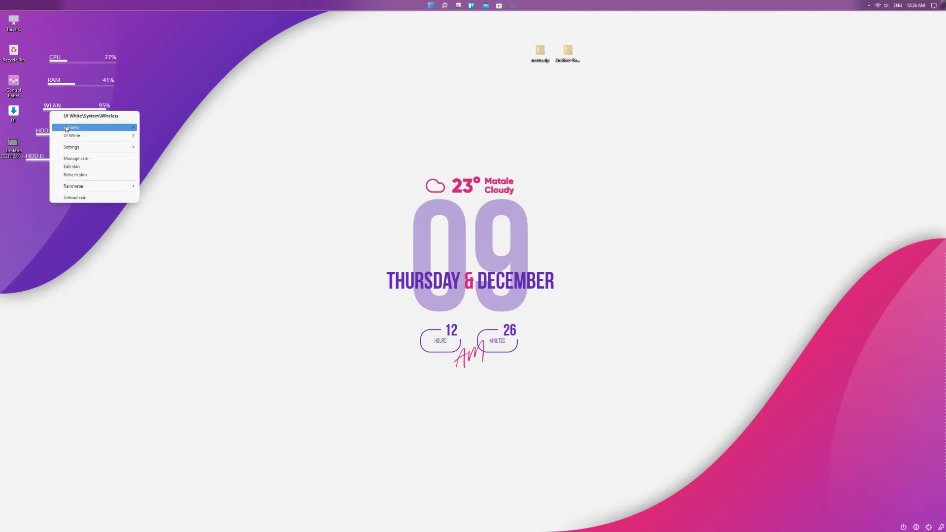
pyautogui.moveTo(86, 148)
pyautogui.moveTo(162, 147)
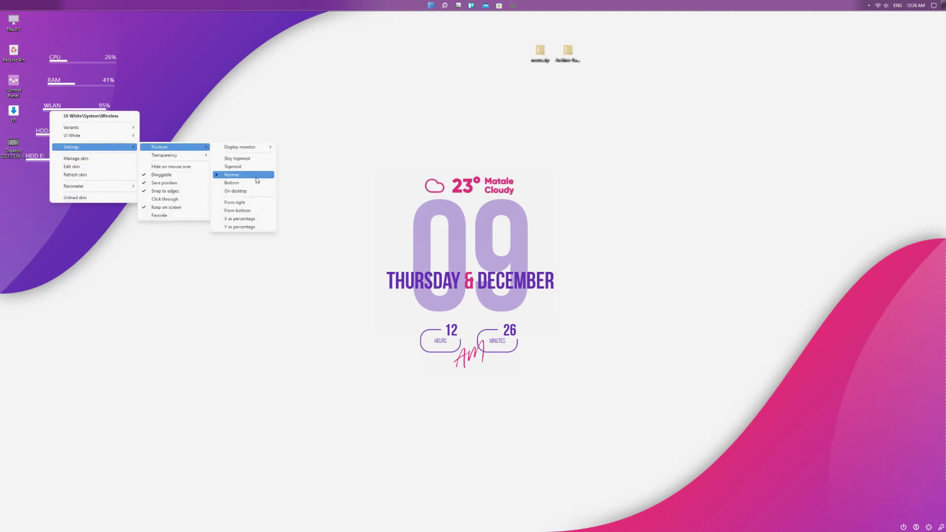
pyautogui.click(236, 192)
pyautogui.rightClick(57, 84)
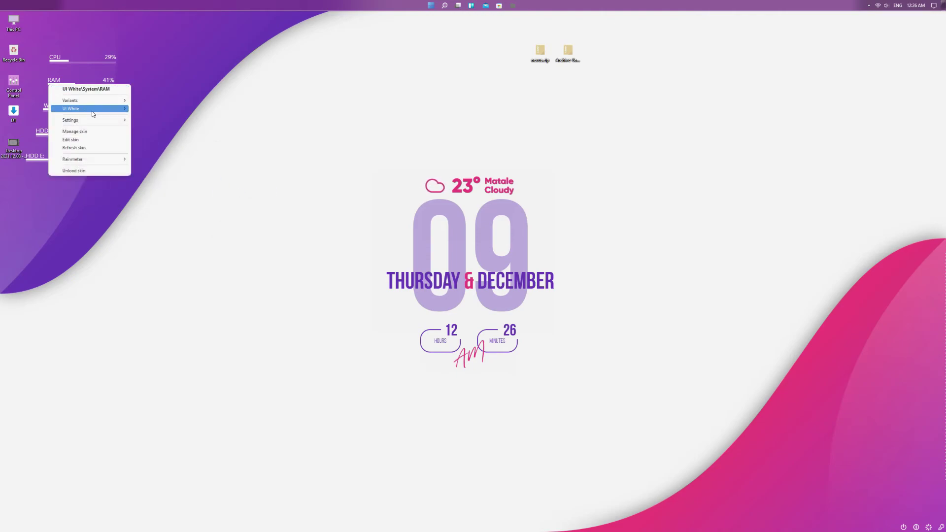
pyautogui.moveTo(106, 121)
pyautogui.moveTo(162, 120)
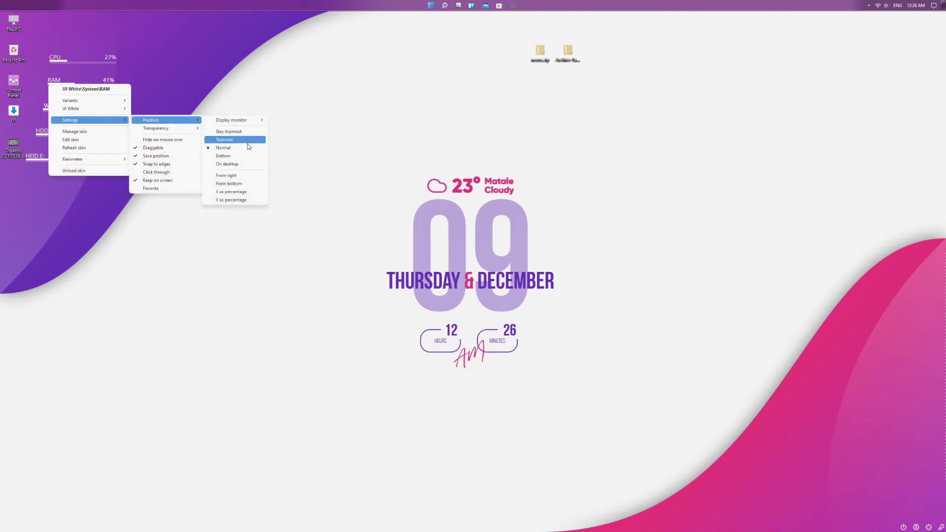
pyautogui.click(227, 164)
# - Set the CPU meter's position to On desktop
pyautogui.rightClick(57, 63)
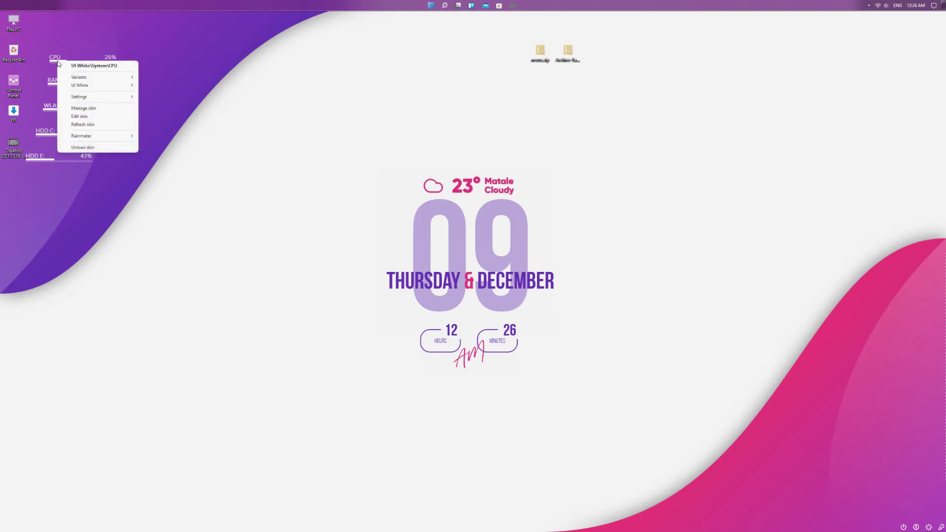
pyautogui.moveTo(109, 96)
pyautogui.moveTo(168, 97)
pyautogui.click(235, 141)
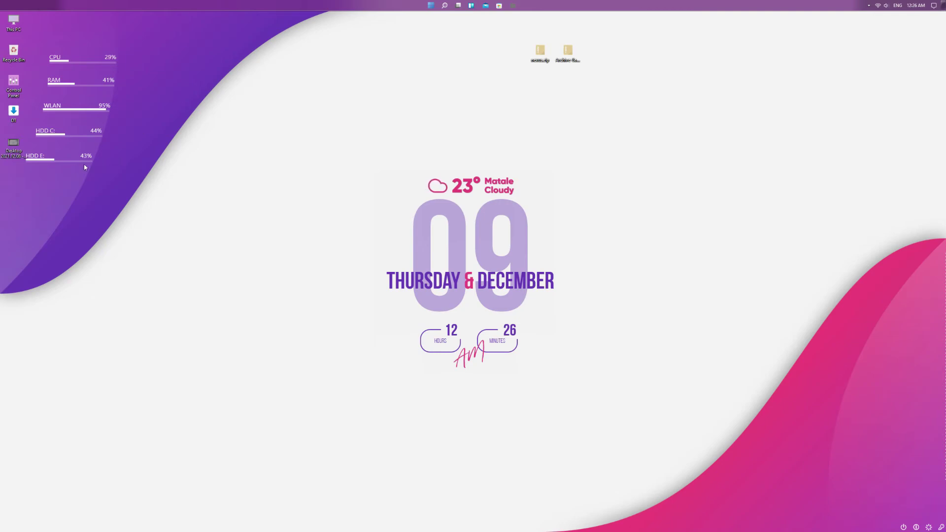
# - Set the transparency of both hard-drive meters, HDD D and HDD C, to 40%
pyautogui.rightClick(35, 162)
pyautogui.moveTo(74, 197)
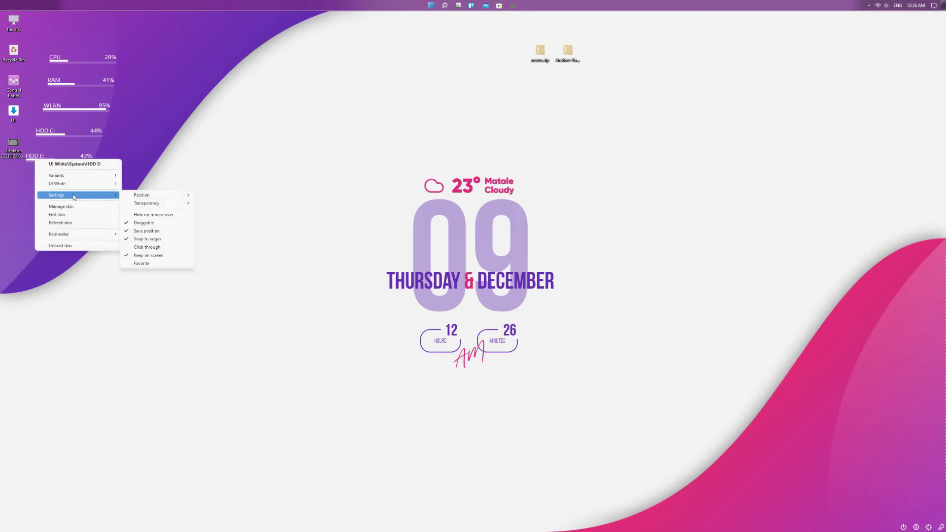
pyautogui.moveTo(155, 211)
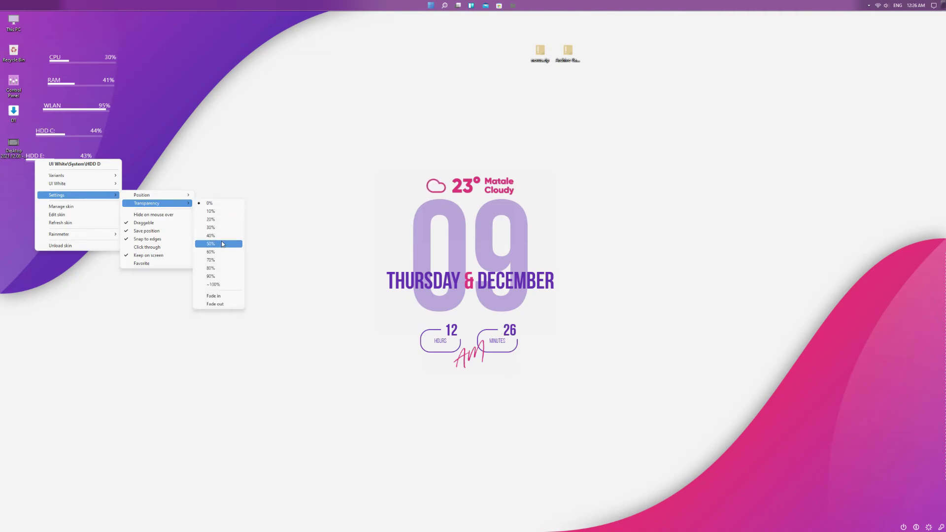
pyautogui.click(216, 231)
pyautogui.rightClick(44, 136)
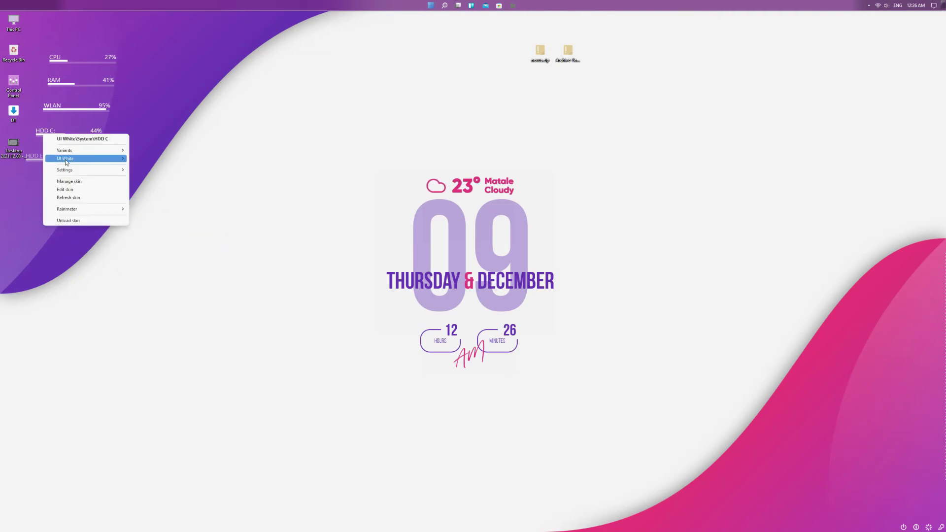
pyautogui.moveTo(80, 171)
pyautogui.moveTo(184, 181)
pyautogui.click(218, 210)
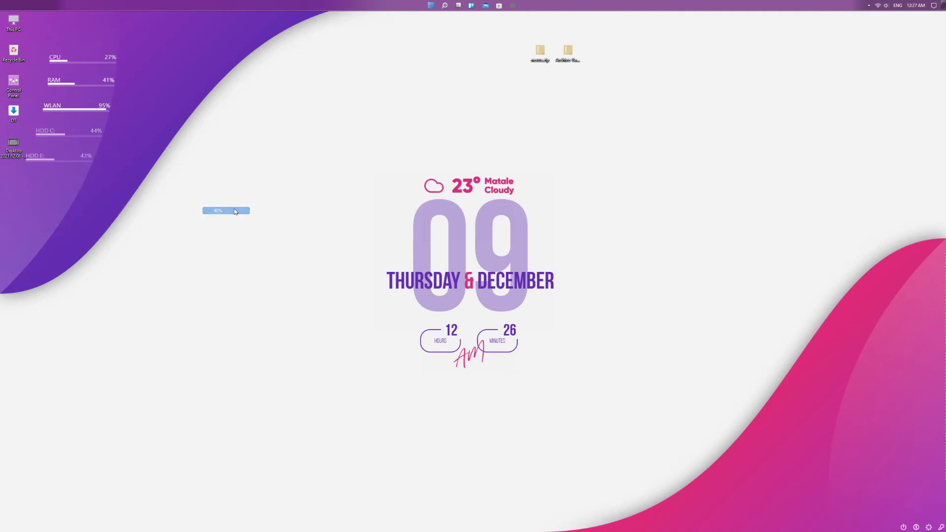
# - Set the transparency of the WLAN and RAM meters to 40%
pyautogui.rightClick(52, 111)
pyautogui.moveTo(81, 145)
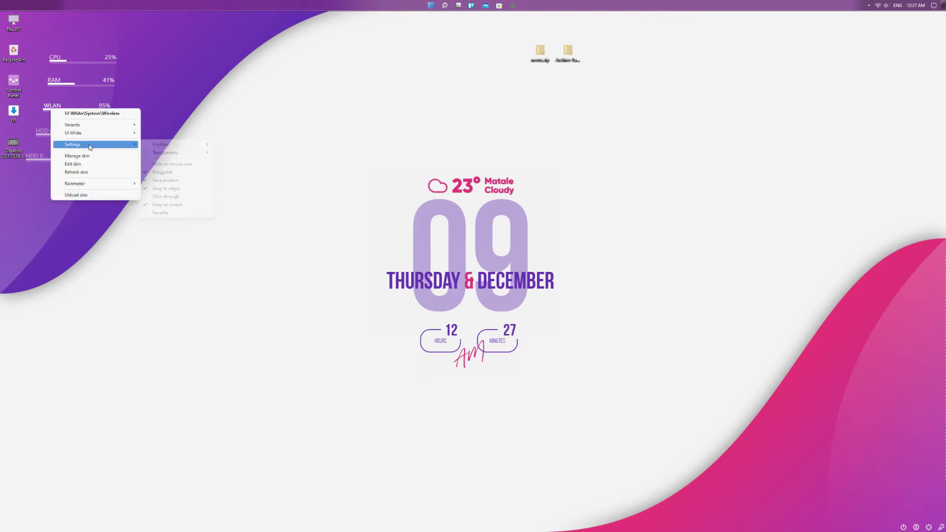
pyautogui.moveTo(186, 154)
pyautogui.click(236, 186)
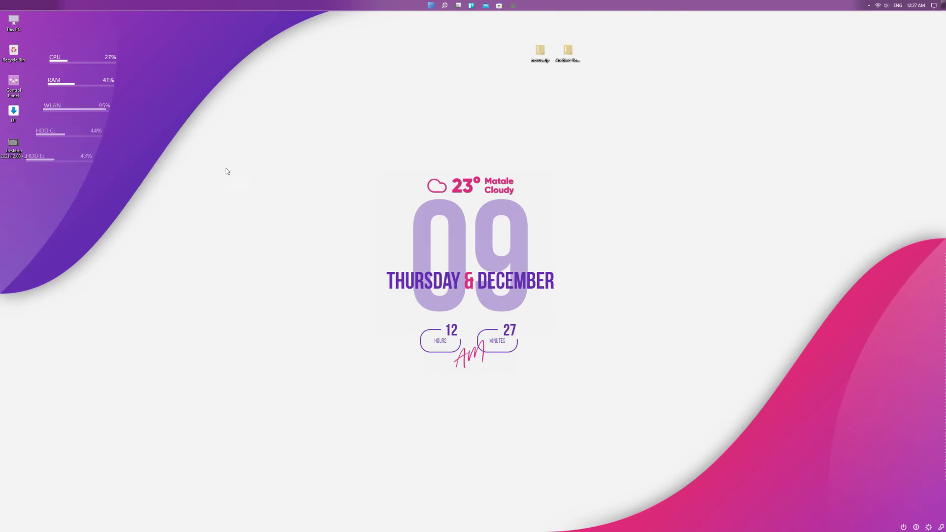
pyautogui.rightClick(55, 87)
pyautogui.moveTo(92, 119)
pyautogui.moveTo(175, 130)
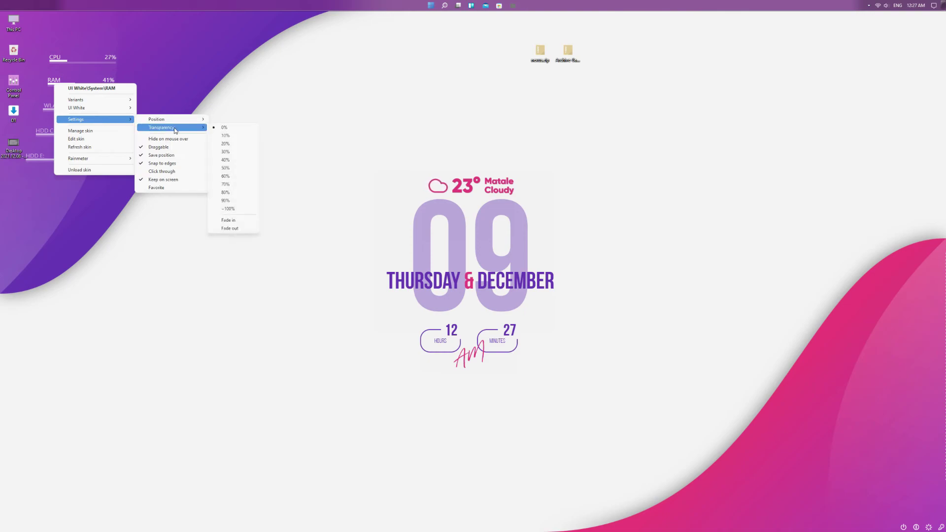
pyautogui.click(236, 160)
# - Set the CPU meter's transparency to 40%
pyautogui.rightClick(55, 64)
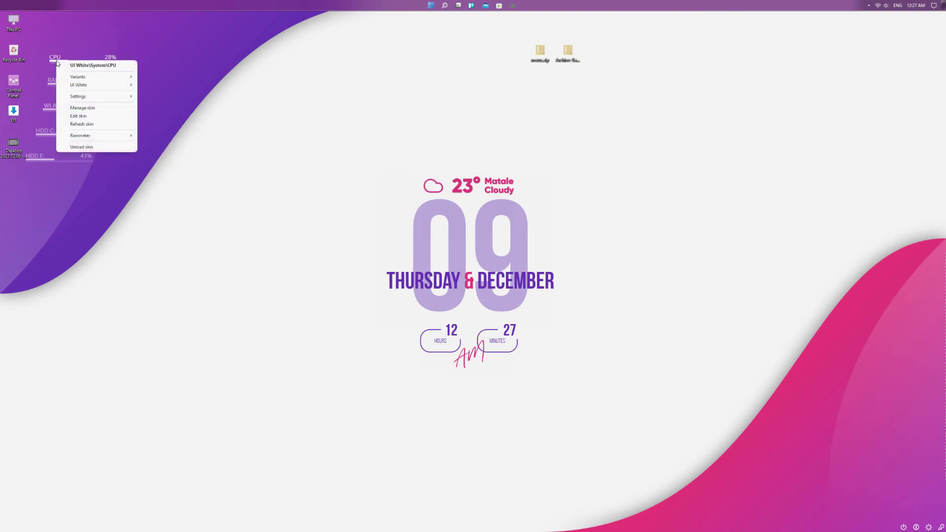
pyautogui.moveTo(94, 96)
pyautogui.moveTo(178, 104)
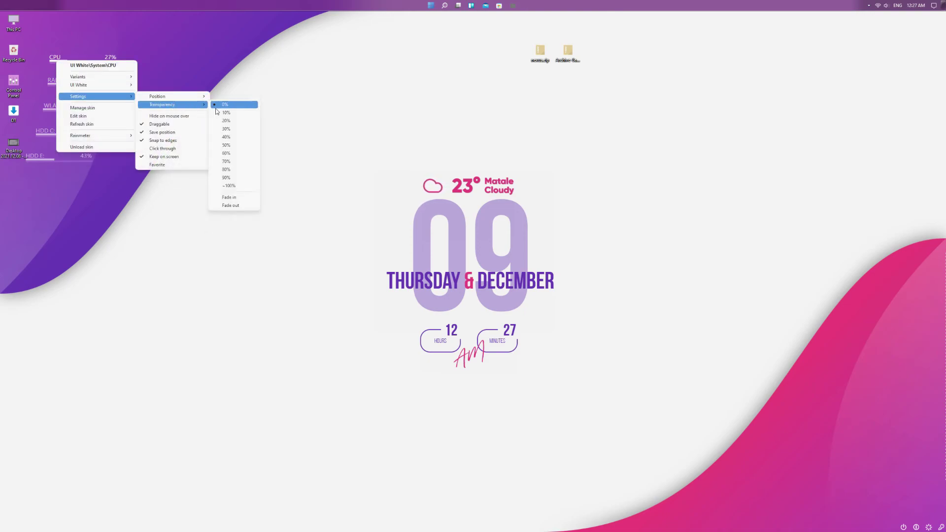
pyautogui.click(231, 137)
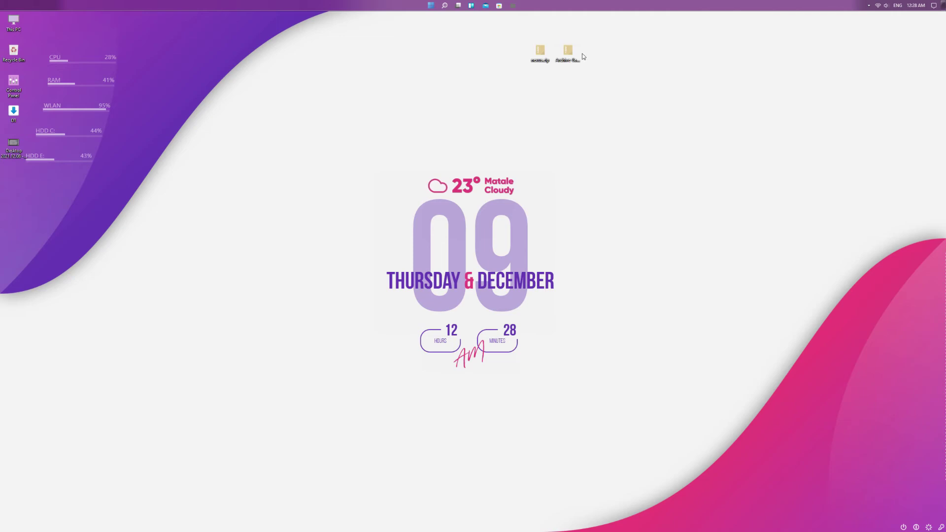
# - Open the Archive-8a57.zip archive on the desktop, and copy its theme3dock folder
pyautogui.doubleClick(571, 53)
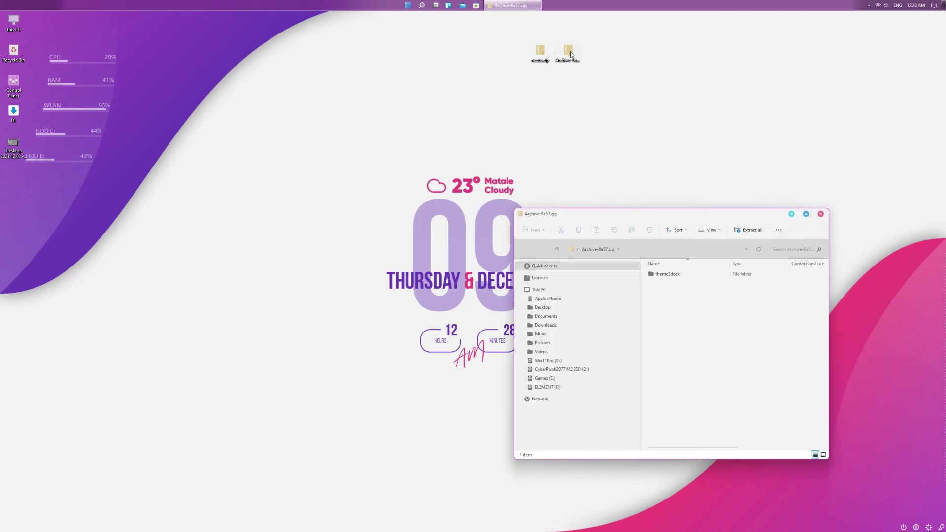
pyautogui.click(673, 274)
pyautogui.rightClick(675, 275)
pyautogui.click(692, 309)
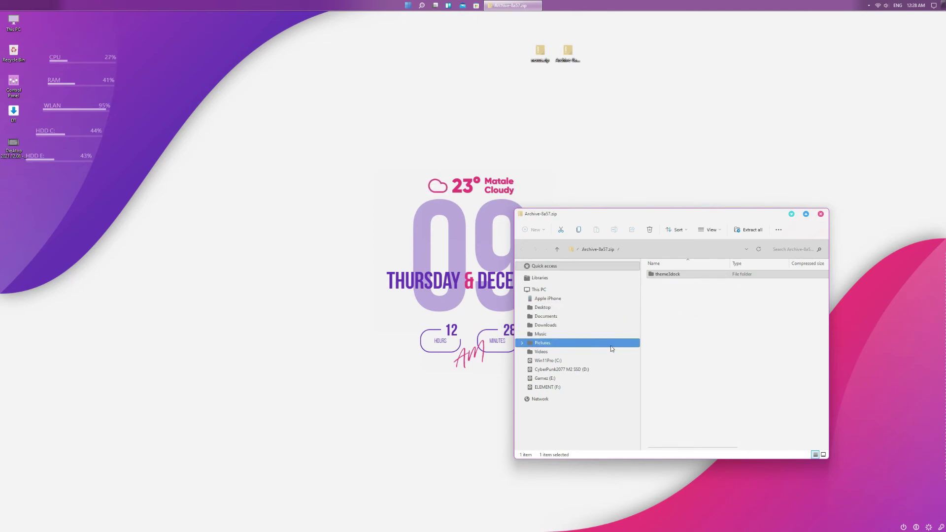
# - Paste the copied theme3dock folder into the root of the Win11Pro (C:) drive and close the window
pyautogui.click(549, 361)
pyautogui.rightClick(717, 336)
pyautogui.click(735, 379)
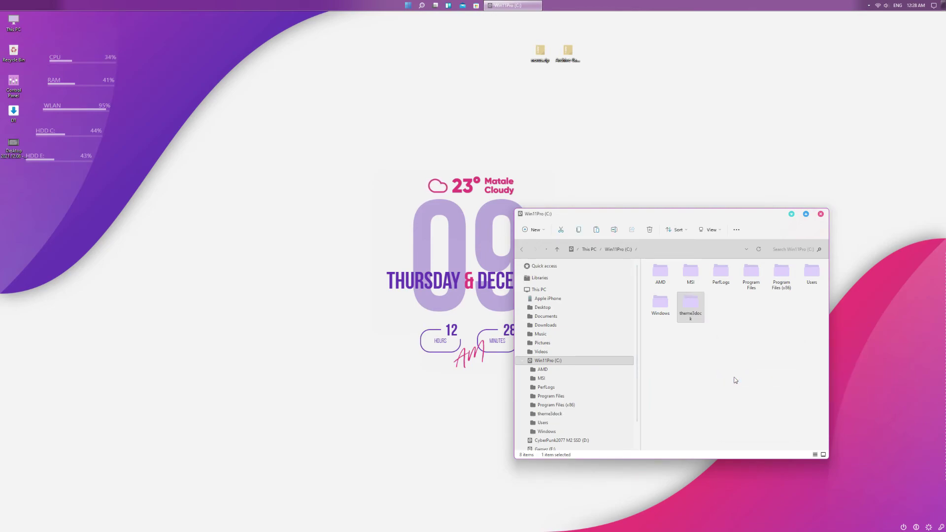
pyautogui.click(821, 215)
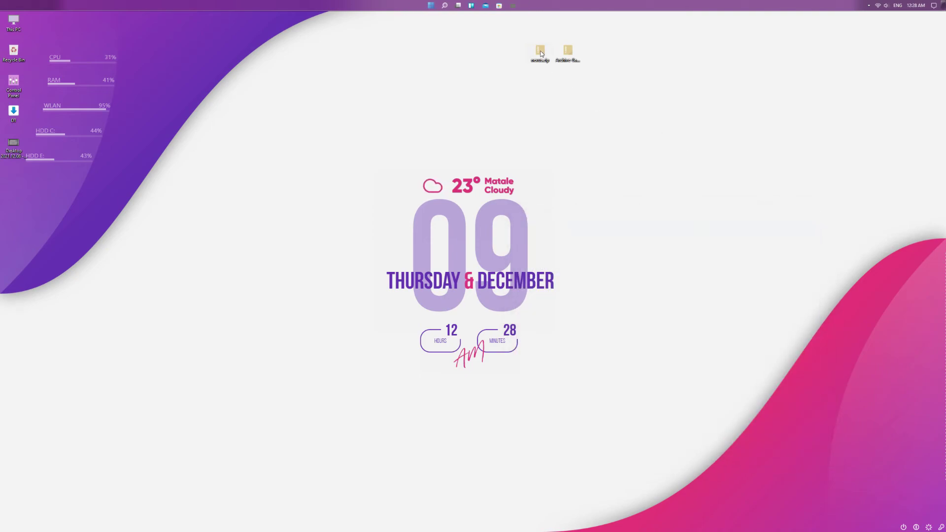
# - Run NexusSetup.exe from the nexus.zip archive on the desktop and allow it to make changes to the device
pyautogui.doubleClick(540, 52)
pyautogui.doubleClick(671, 274)
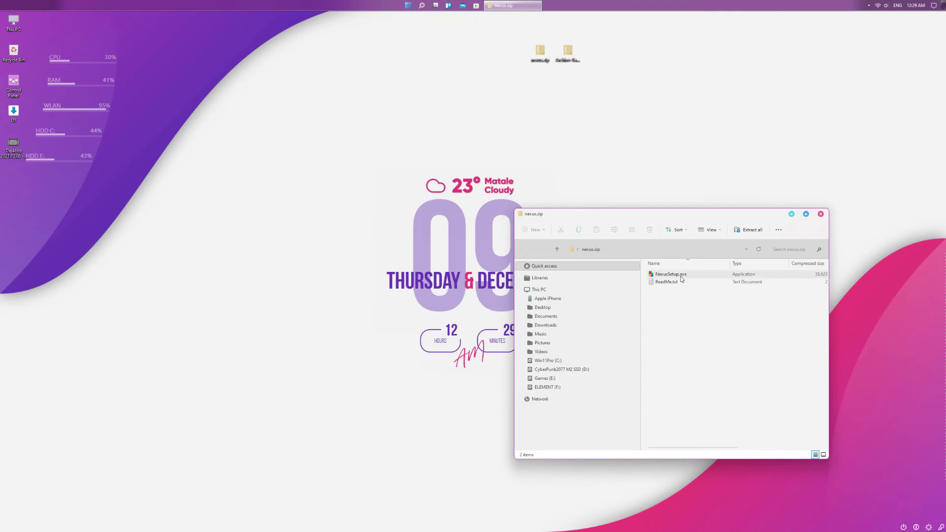
pyautogui.click(482, 292)
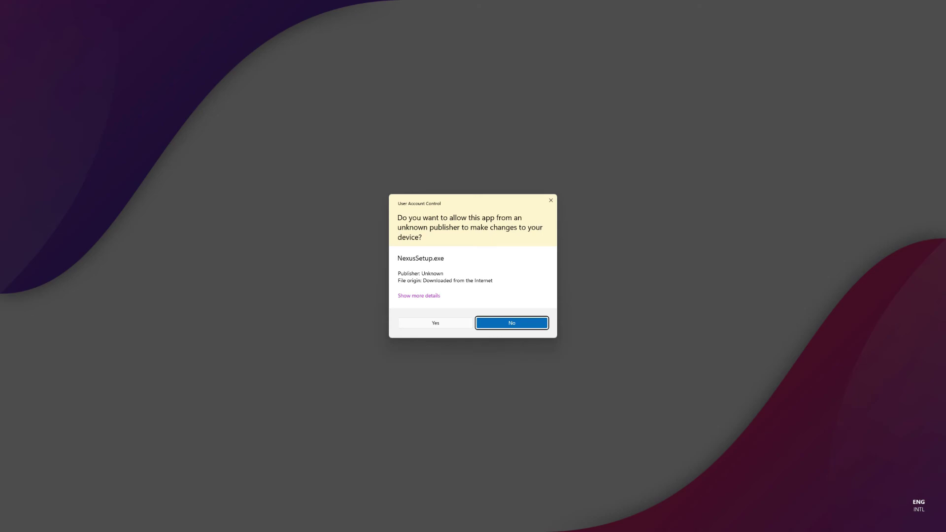
pyautogui.click(448, 320)
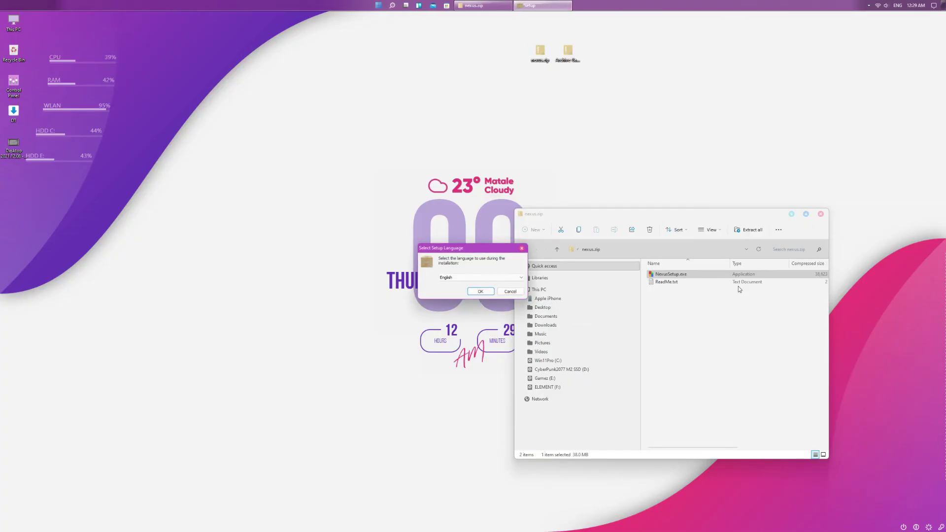
# - Install Nexus in English with the default setup options, launch it on finishing, and close the archive window
pyautogui.click(480, 292)
pyautogui.click(514, 335)
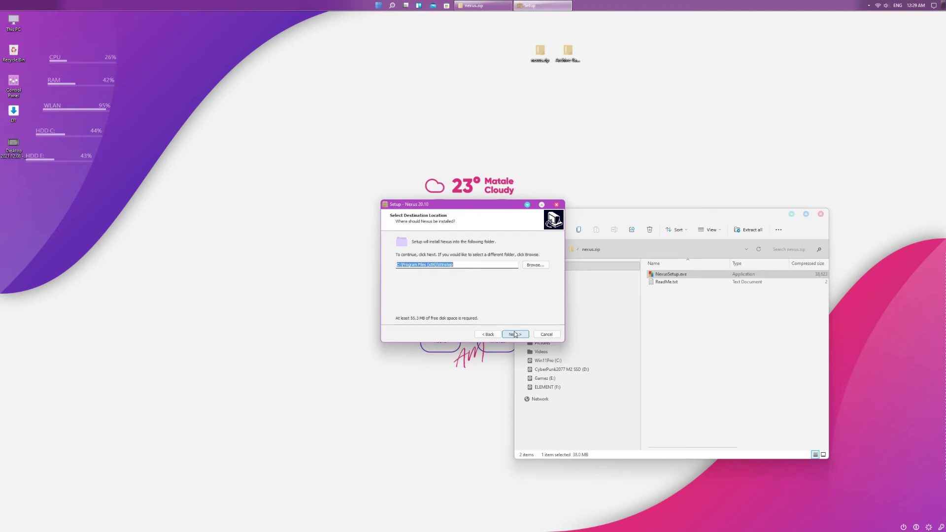
pyautogui.click(515, 335)
pyautogui.click(516, 334)
pyautogui.click(516, 335)
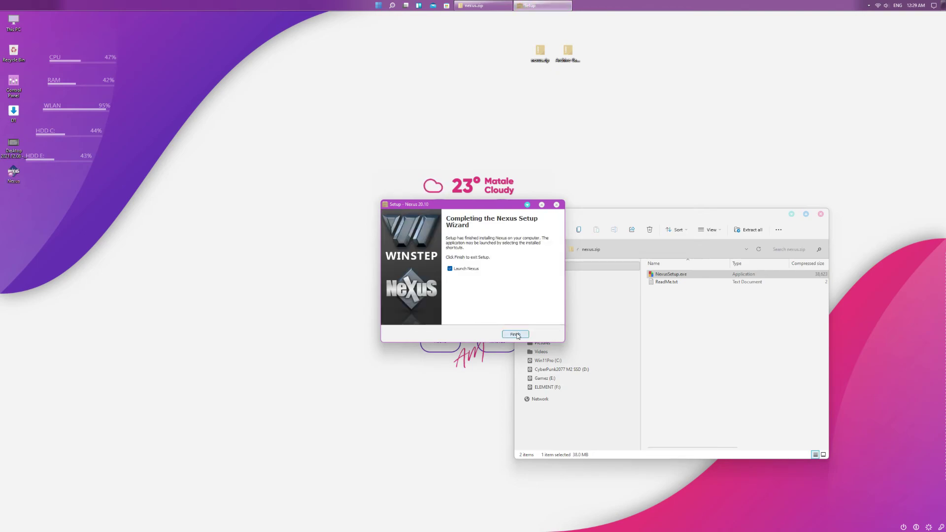
pyautogui.click(516, 334)
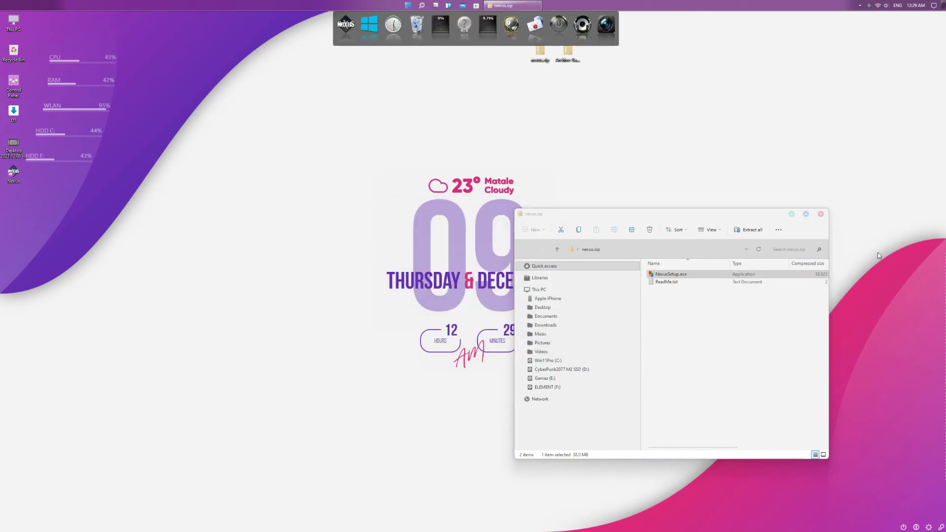
pyautogui.click(821, 215)
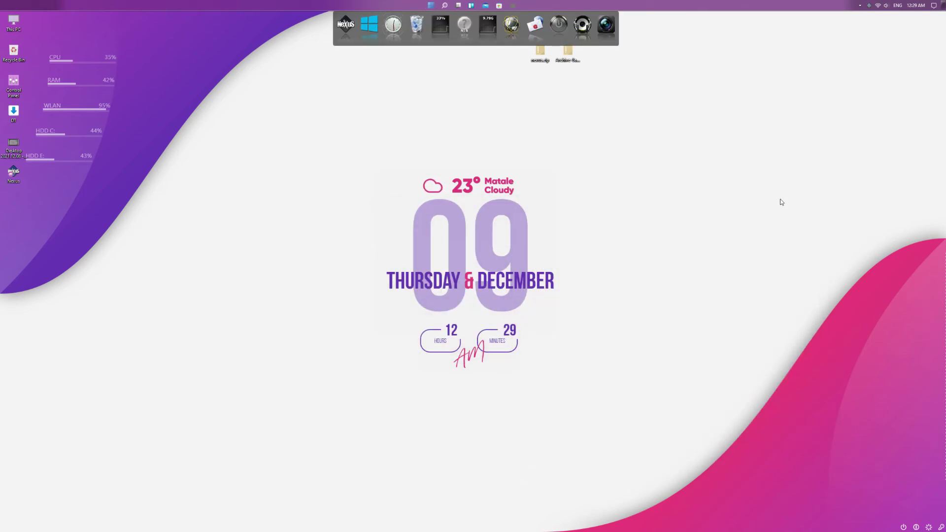
# - Restore the Nexus dock configuration from theme3 1440p.wbk in C:\theme3dock and accept the preferences
pyautogui.click(348, 36)
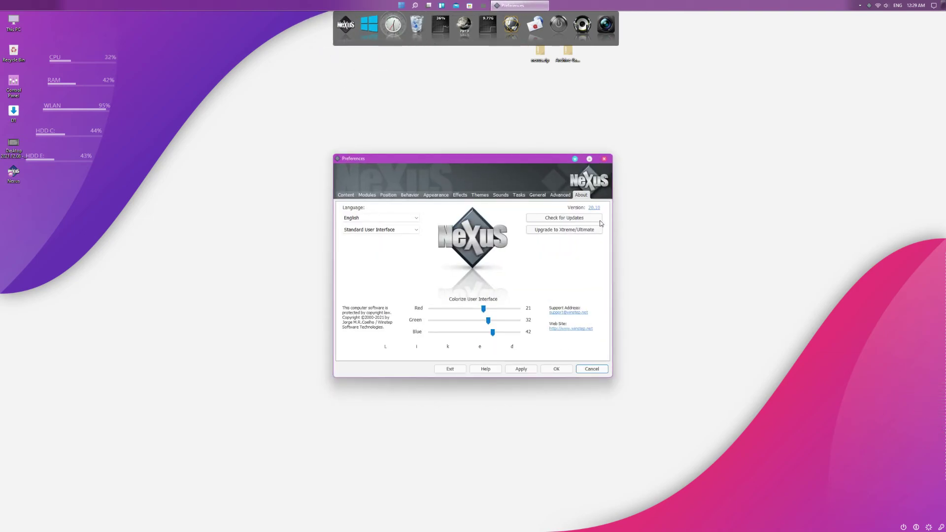
pyautogui.click(560, 195)
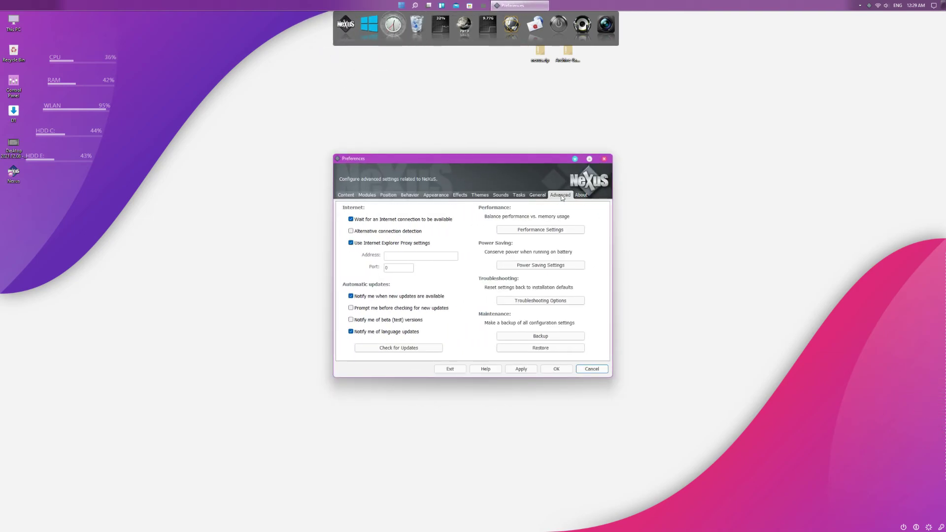
pyautogui.click(541, 349)
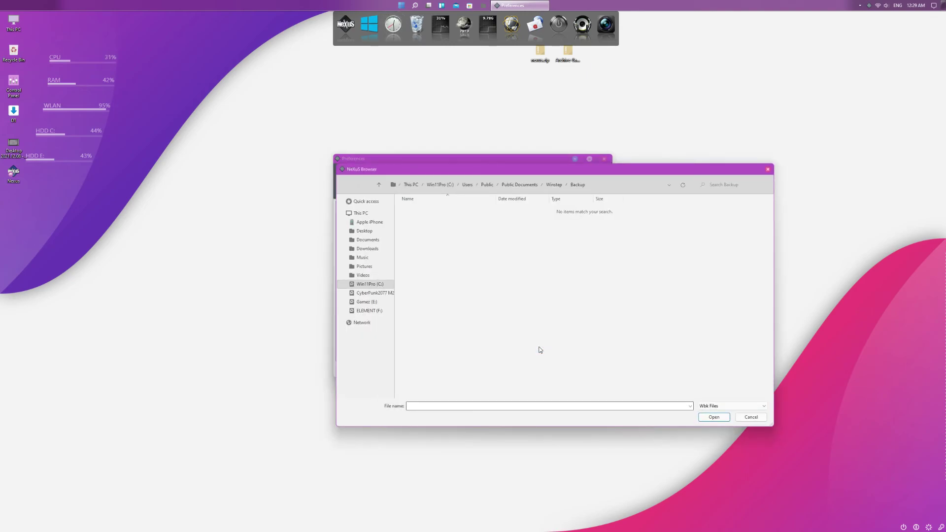
pyautogui.click(360, 286)
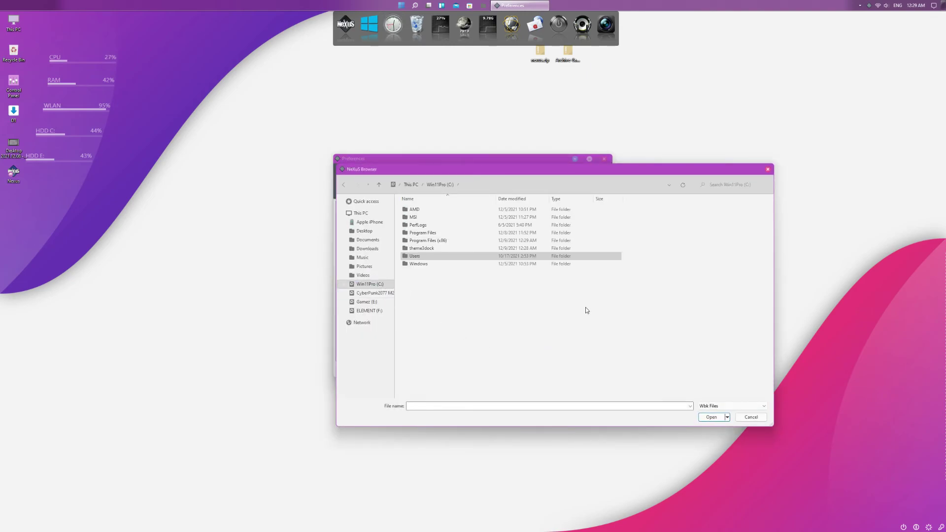
pyautogui.doubleClick(423, 248)
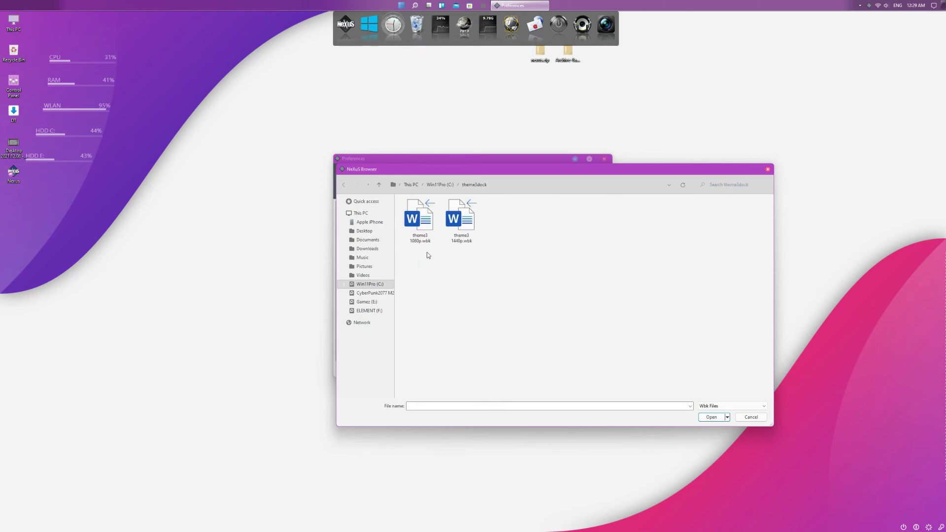
pyautogui.click(456, 223)
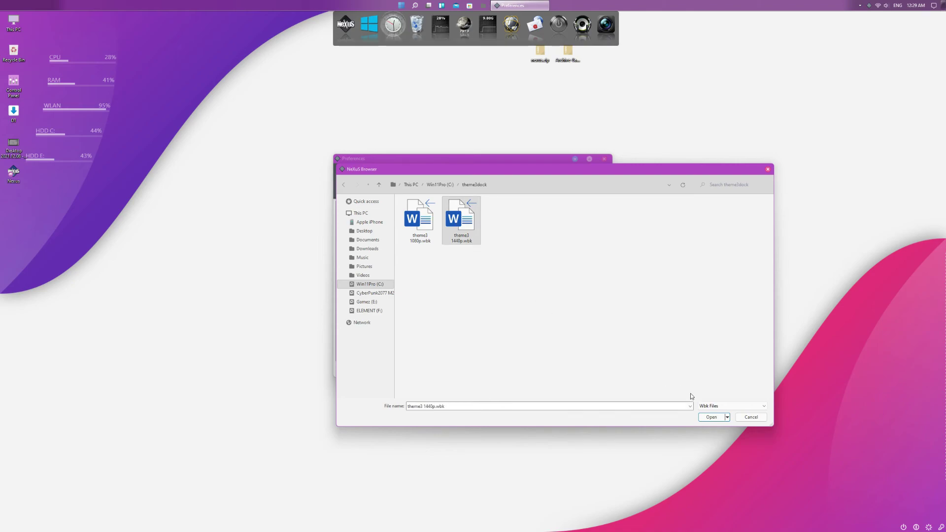
pyautogui.click(712, 418)
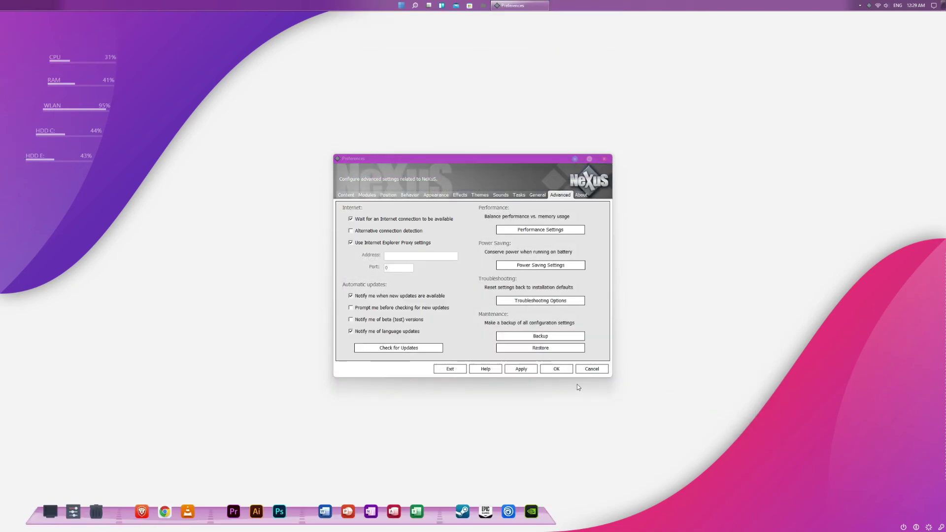
pyautogui.click(557, 369)
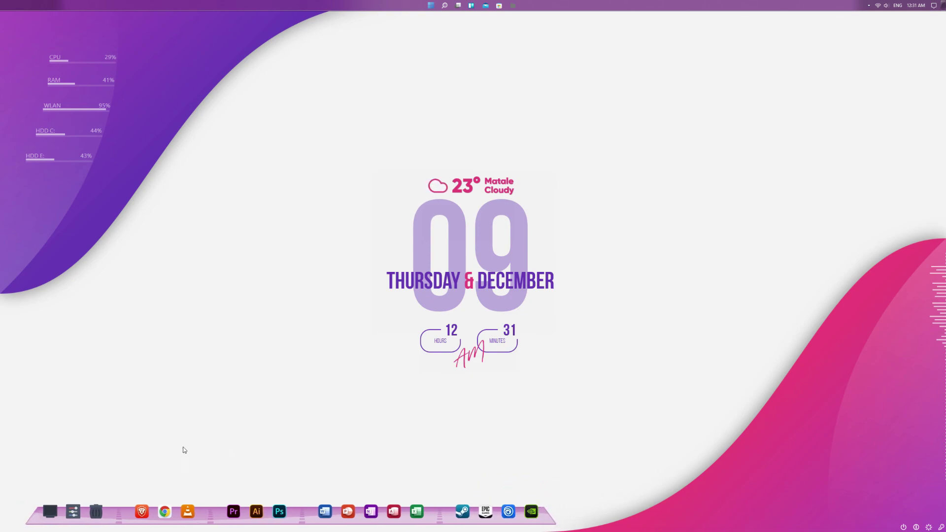
# - Test the dock shortcuts by opening and closing This PC, Control Panel and GeForce Experience
pyautogui.click(48, 506)
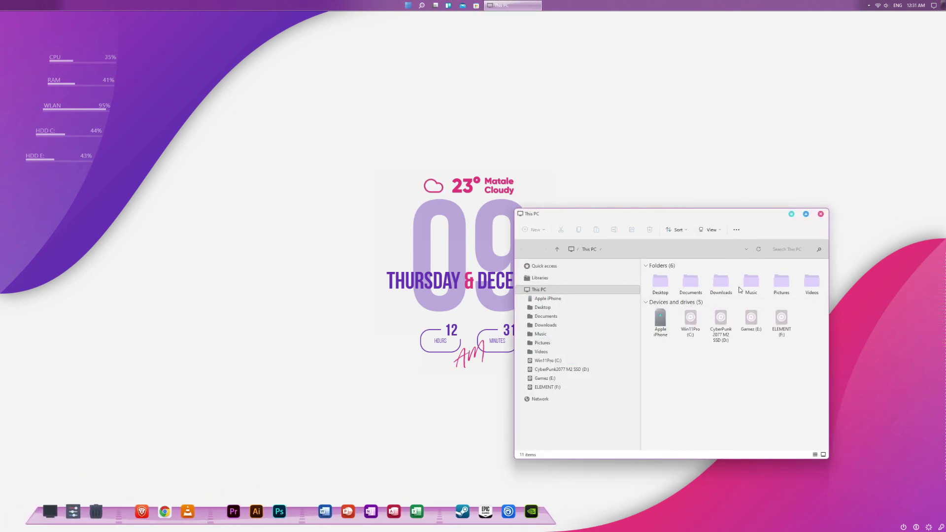
pyautogui.click(821, 215)
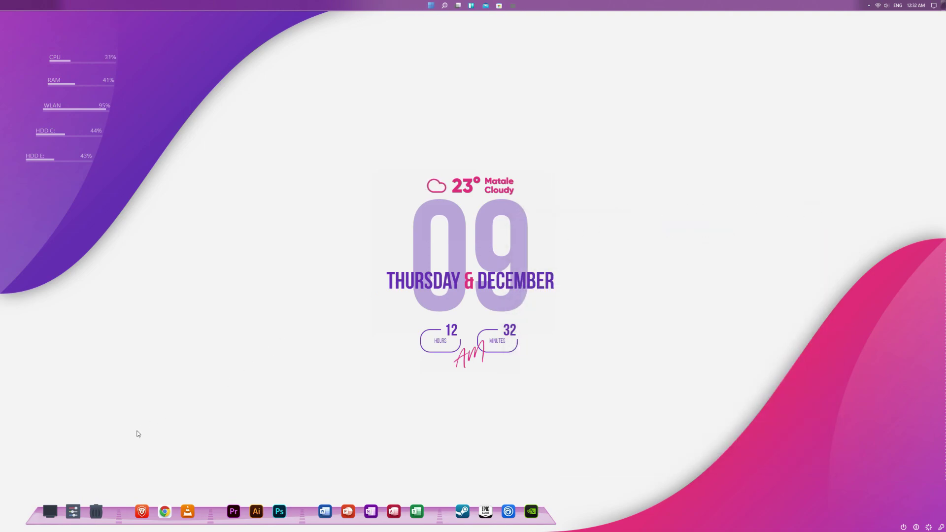
pyautogui.click(74, 508)
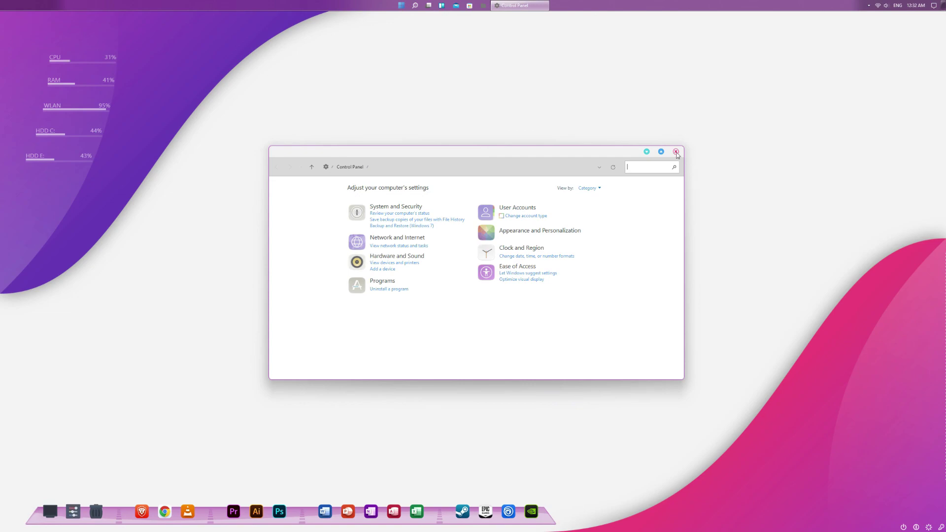
pyautogui.click(676, 152)
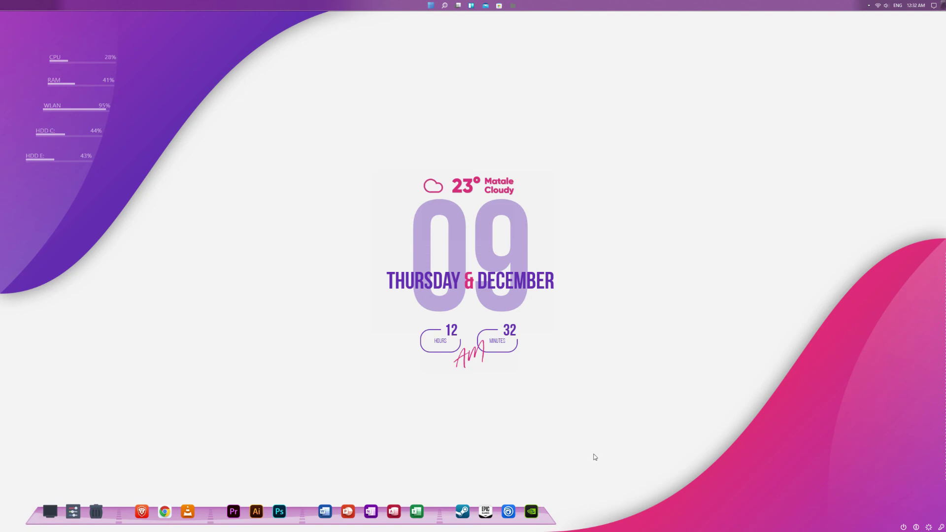
pyautogui.click(532, 505)
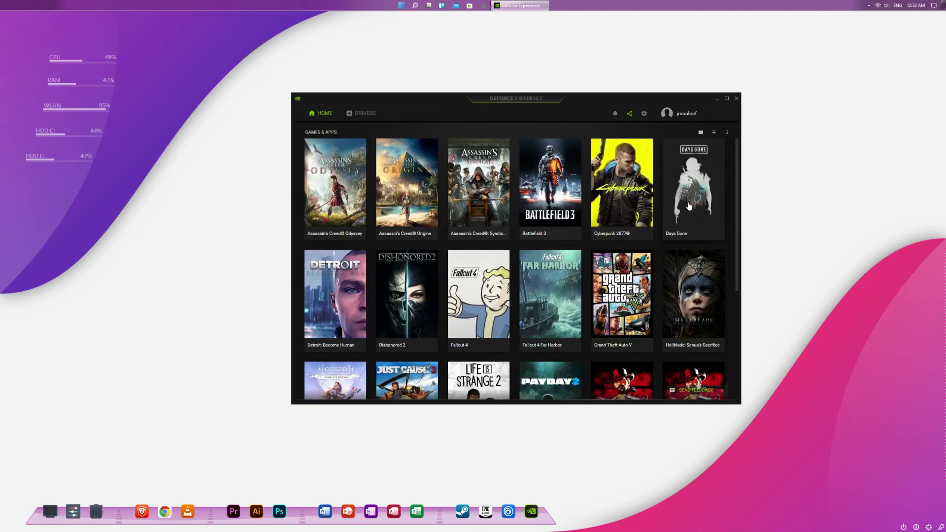
pyautogui.click(736, 100)
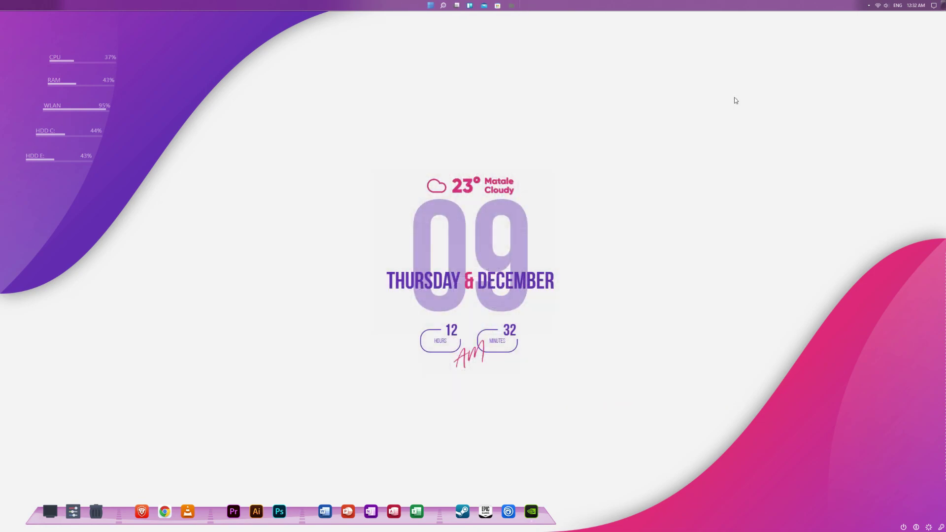